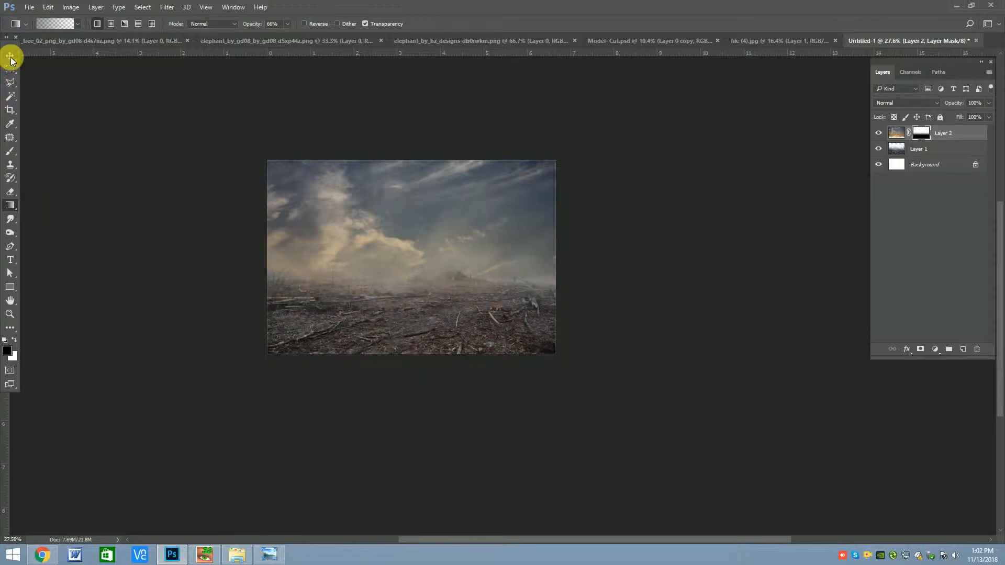
# Blend the sky into the ground with a gradient on Layer 2's mask, and slightly stretch the sky layer to cover the canvas.
pyautogui.moveTo(417, 328); pyautogui.dragTo(398, 278)
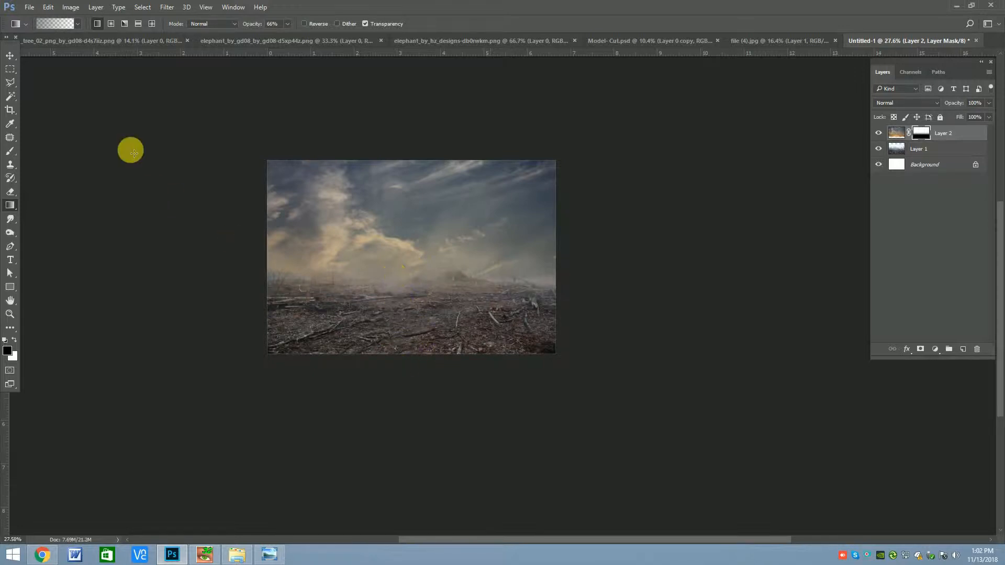
pyautogui.click(9, 52)
pyautogui.scroll(-1, 368, 232)
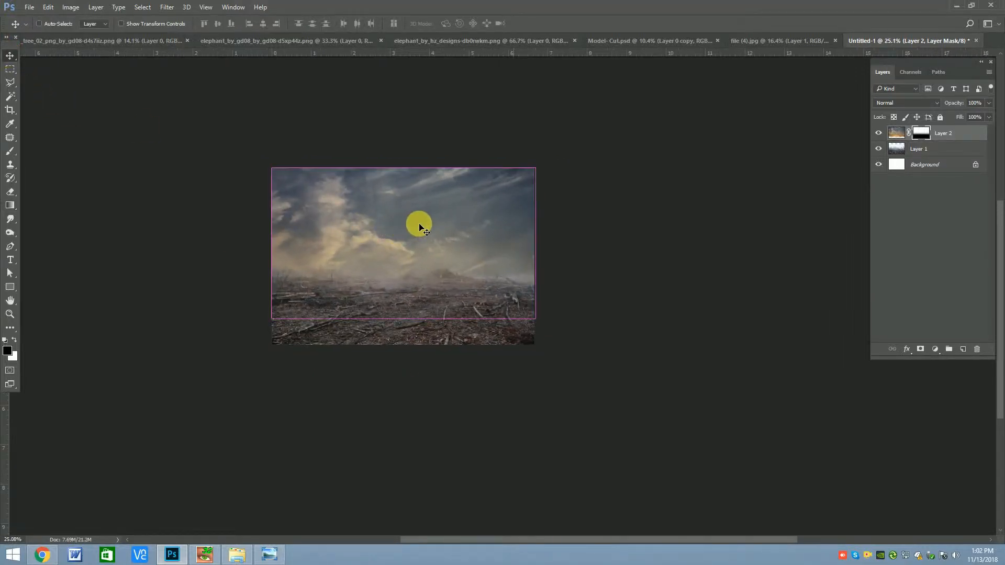
pyautogui.hotkey('ctrl', 't')
pyautogui.moveTo(535, 244); pyautogui.dragTo(542, 244)
pyautogui.moveTo(407, 320); pyautogui.dragTo(407, 330)
pyautogui.moveTo(465, 299); pyautogui.dragTo(460, 294)
pyautogui.press('Return')
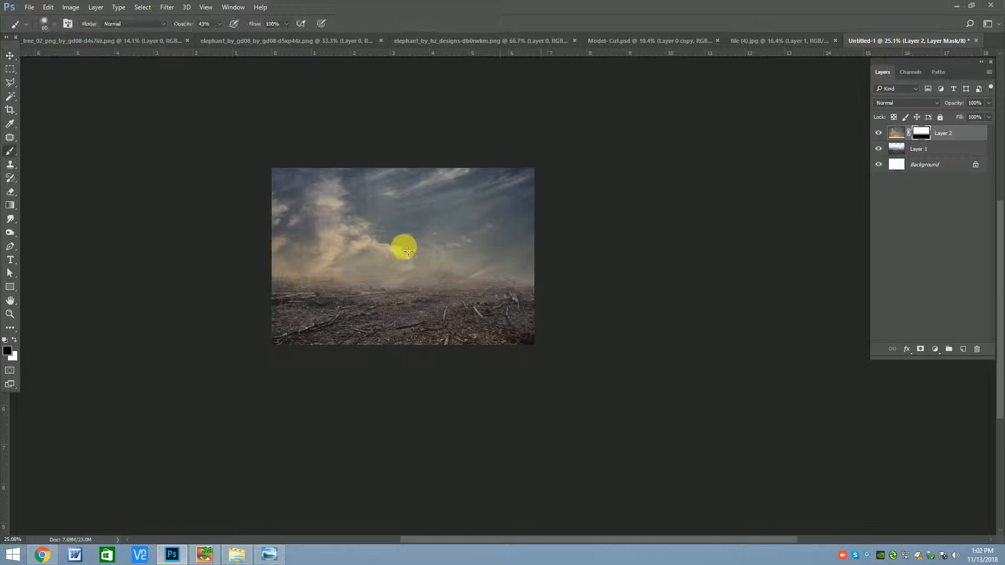
pyautogui.moveTo(393, 242); pyautogui.dragTo(399, 246)
pyautogui.scroll(-1, 413, 192)
pyautogui.scroll(2, 413, 225)
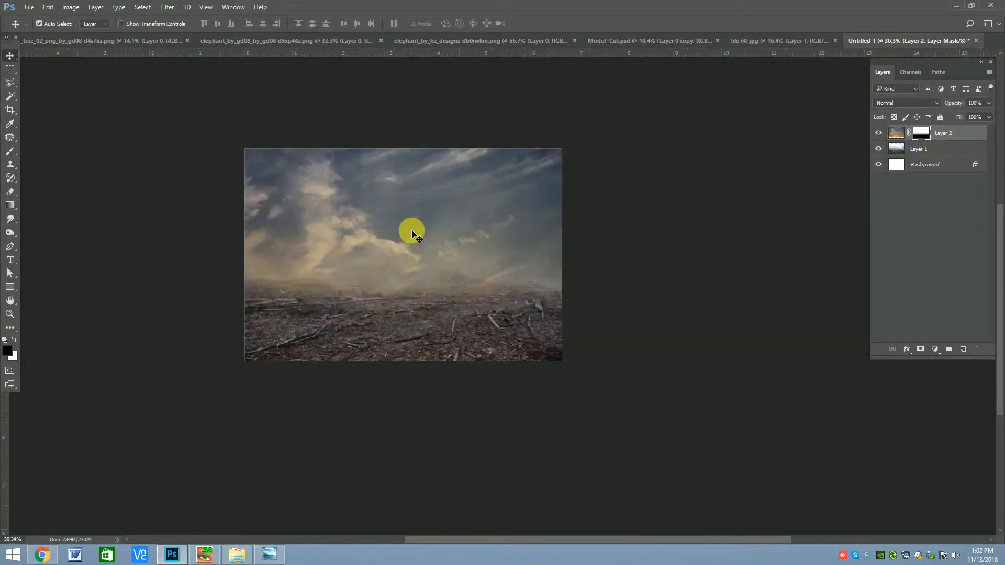
pyautogui.scroll(-1, 392, 266)
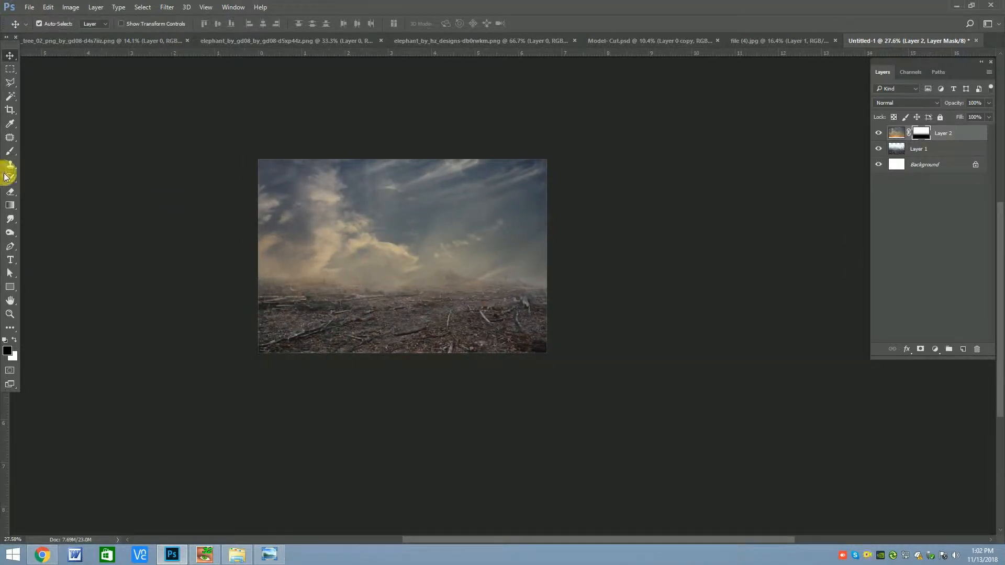
# Set up the Eraser tool with a 300 px tip and 37% opacity.
pyautogui.click(10, 191)
pyautogui.scroll(2, 381, 304)
pyautogui.rightClick(11, 193)
pyautogui.click(60, 191)
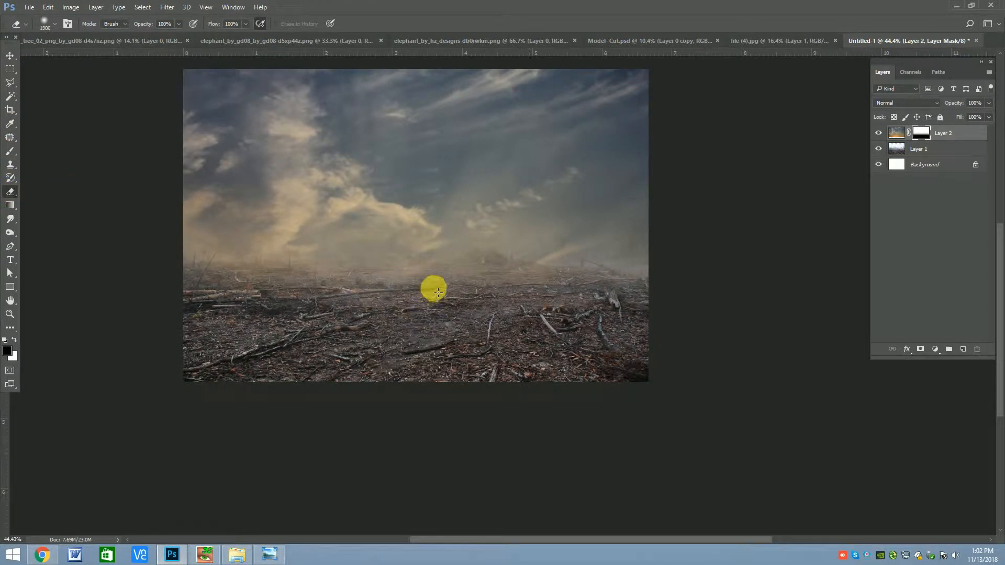
pyautogui.press(']')
pyautogui.press(']')
pyautogui.press(']')
pyautogui.press(']')
pyautogui.press(']')
pyautogui.press(']')
pyautogui.press(']')
pyautogui.press(']')
pyautogui.press(']')
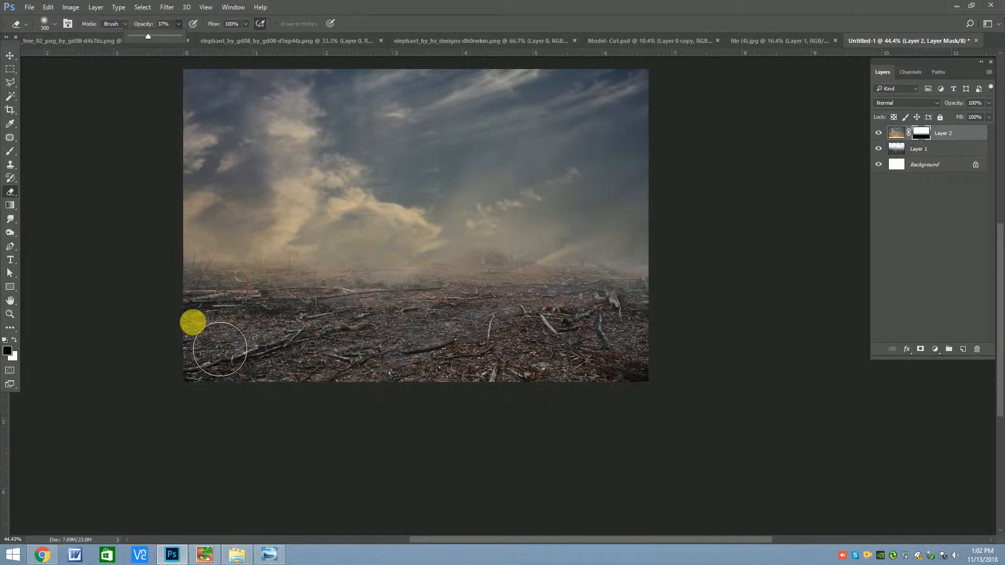
# Paint black on Layer 2's mask along the ground and horizon with a soft 300 px brush, raising its opacity to 100%.
pyautogui.press('b')
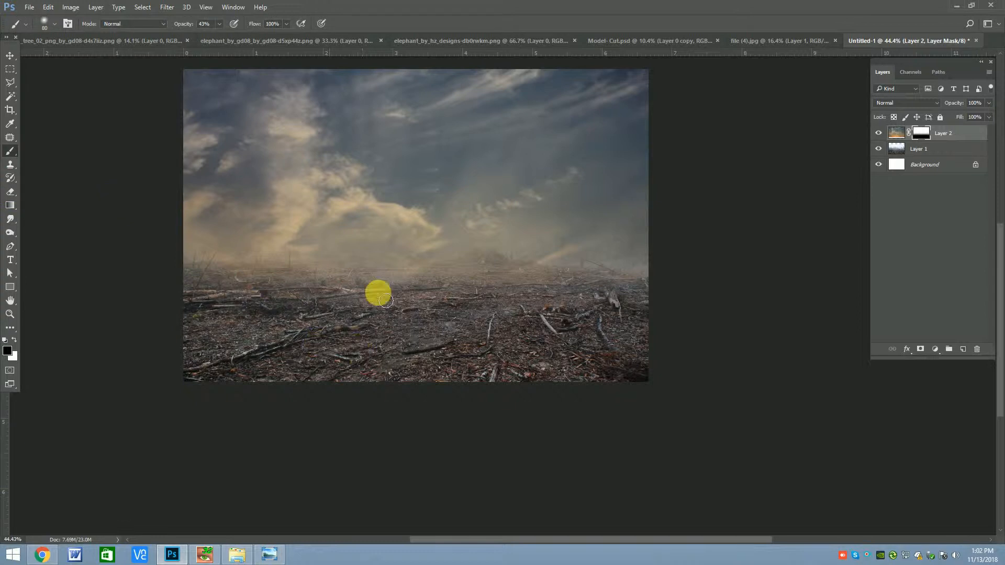
pyautogui.press(']')
pyautogui.press(']')
pyautogui.press(']')
pyautogui.press(']')
pyautogui.press(']')
pyautogui.press(']')
pyautogui.press(']')
pyautogui.press(']')
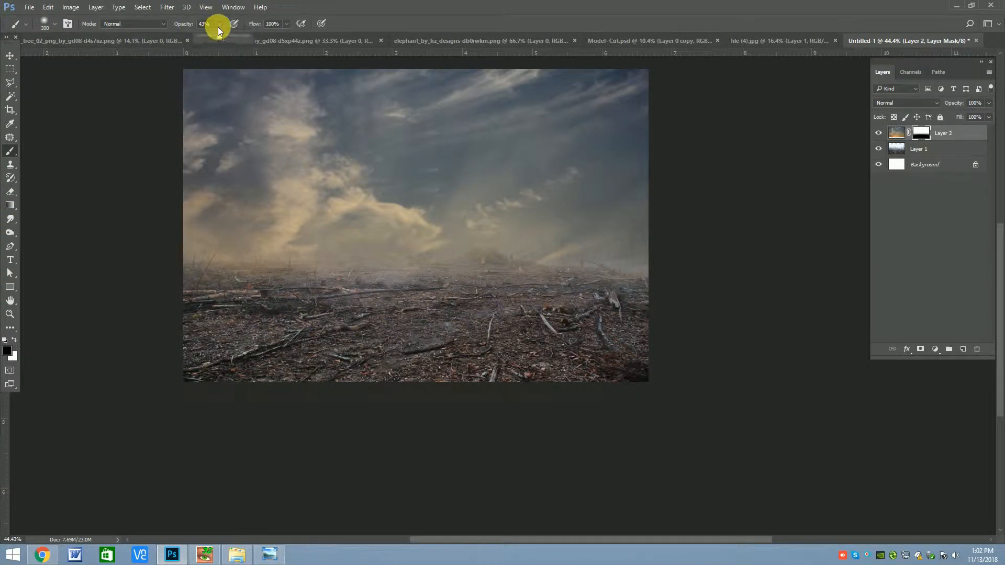
pyautogui.moveTo(214, 301); pyautogui.dragTo(283, 312)
pyautogui.click(399, 321)
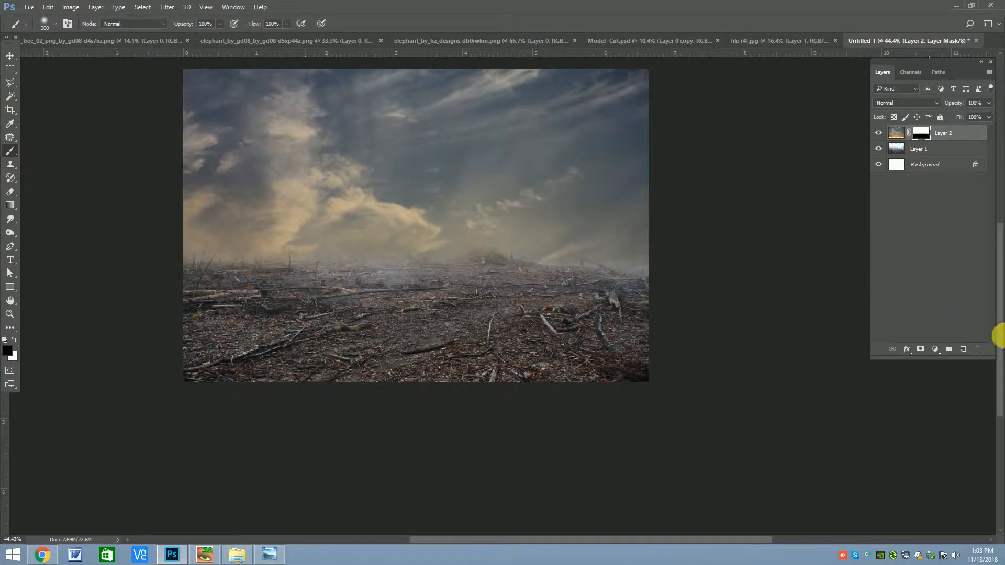
# Stretch the sky layer vertically to about 102.4% of its height.
pyautogui.press('v')
pyautogui.scroll(-3, 399, 226)
pyautogui.scroll(1, 442, 238)
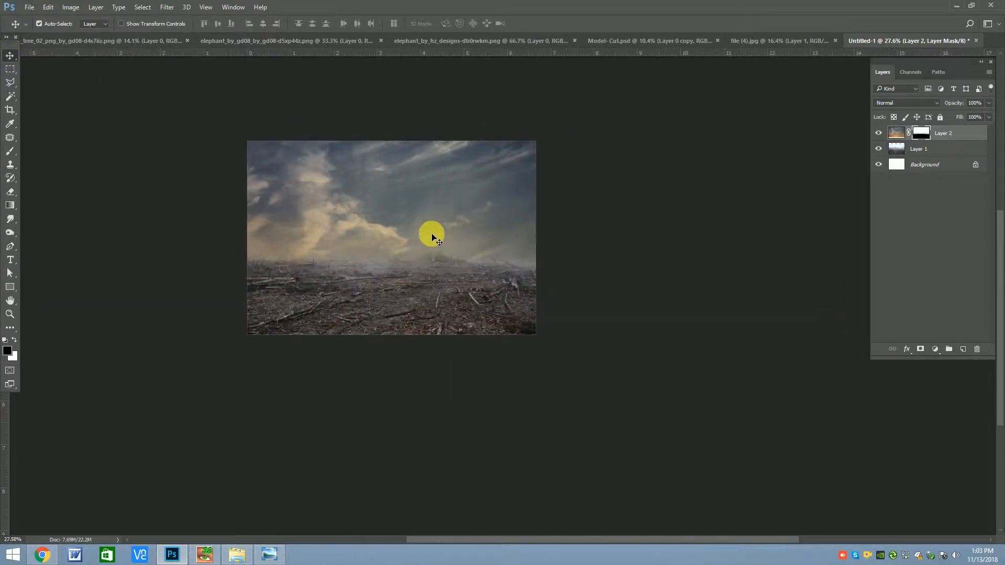
pyautogui.hotkey('ctrl', 't')
pyautogui.moveTo(395, 317); pyautogui.dragTo(396, 322)
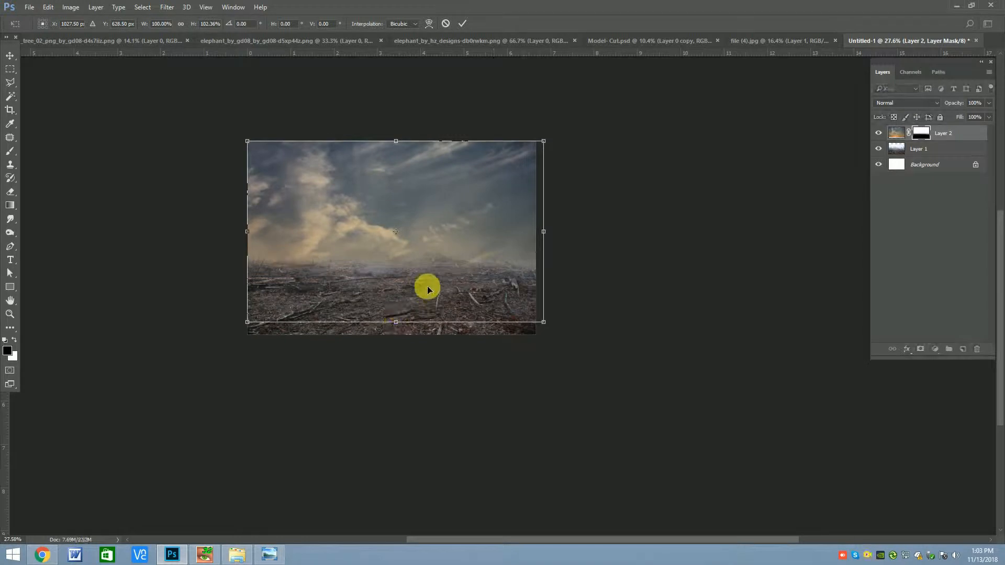
pyautogui.press('Return')
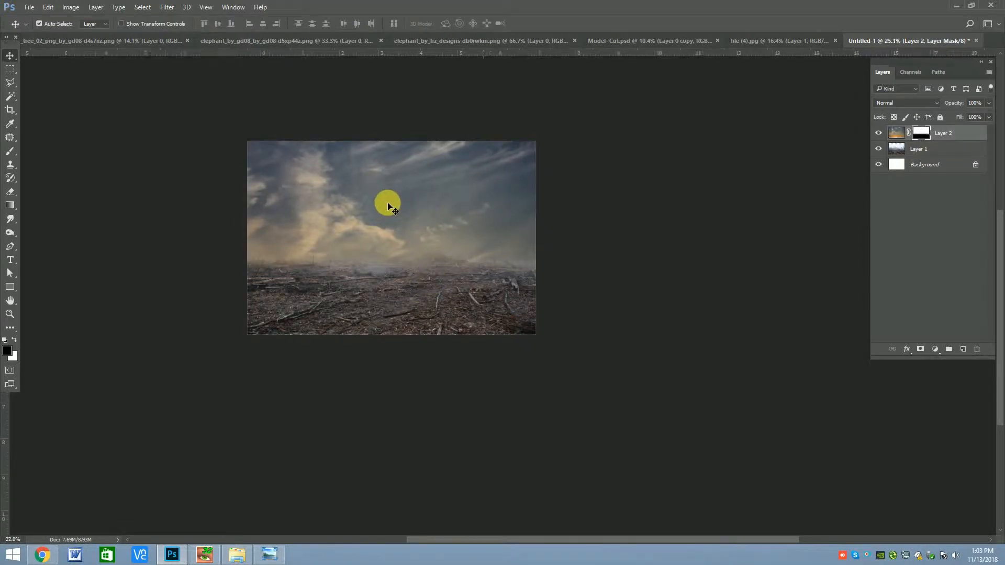
# Create a new layer above the sky and sample grey #6a6d6c from the image as the foreground color.
pyautogui.scroll(2, 392, 225)
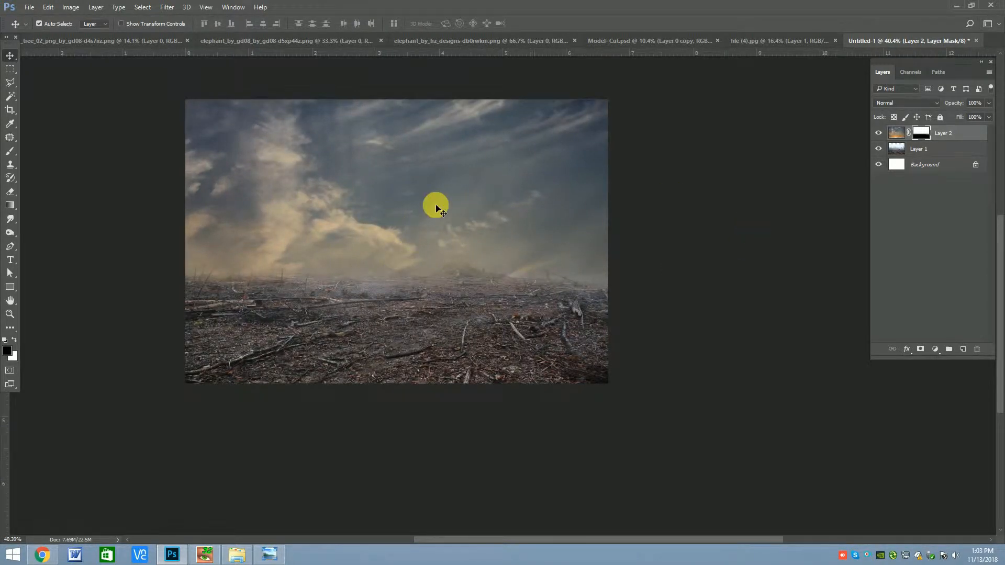
pyautogui.click(963, 350)
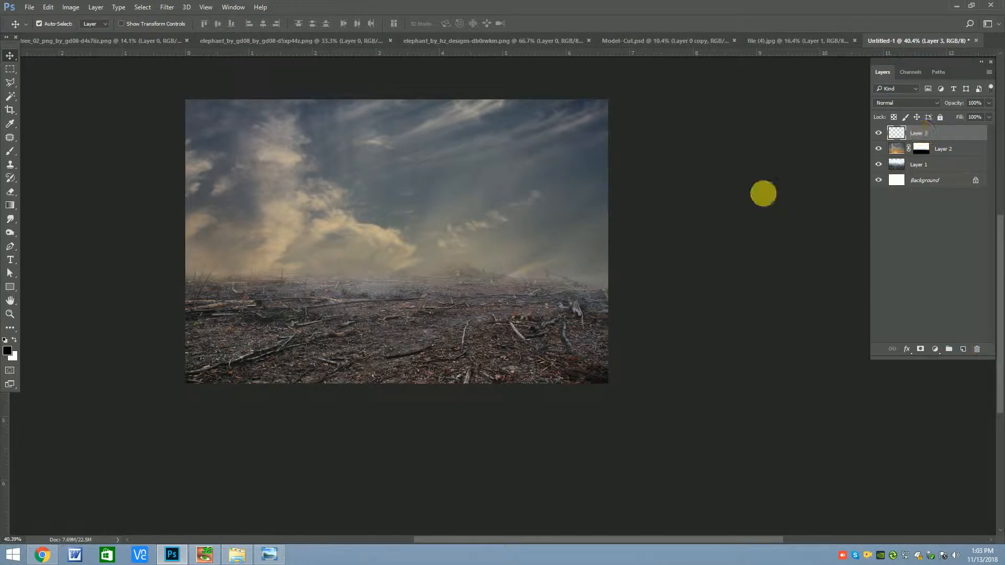
pyautogui.click(8, 353)
pyautogui.click(478, 198)
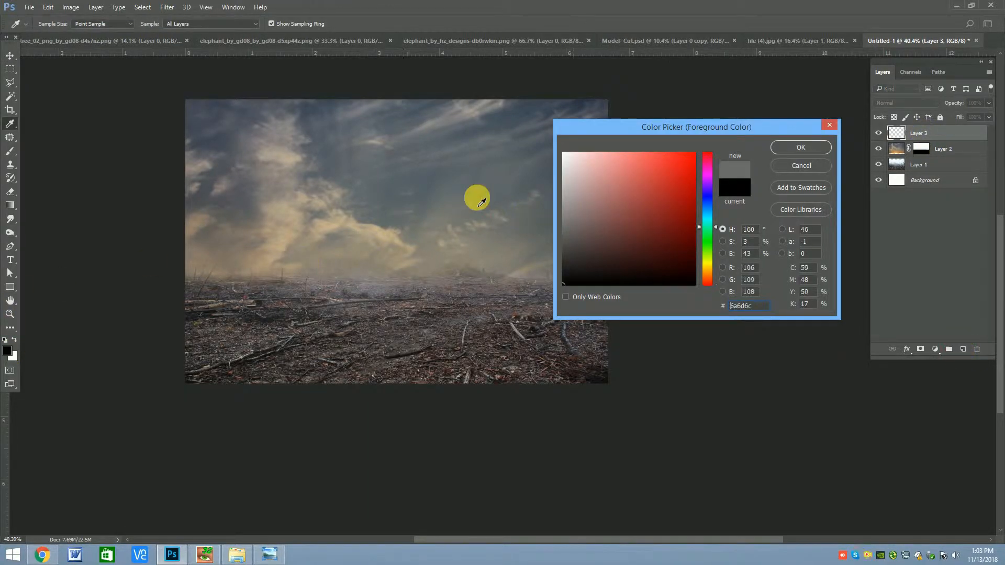
pyautogui.click(801, 147)
# Try the textured 2500 px cloud brush on the new layer, reducing its size to 500 px.
pyautogui.click(10, 150)
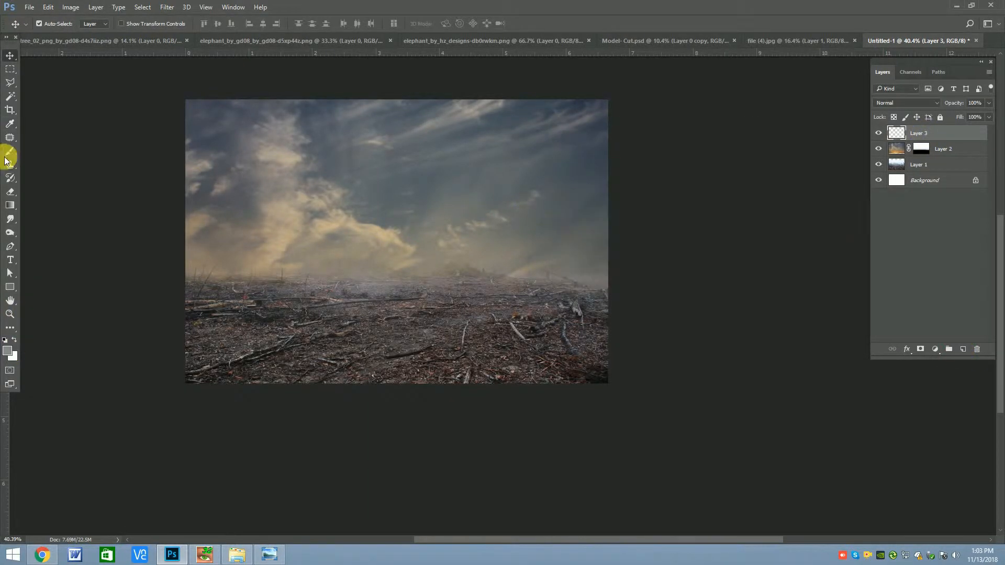
pyautogui.rightClick(296, 172)
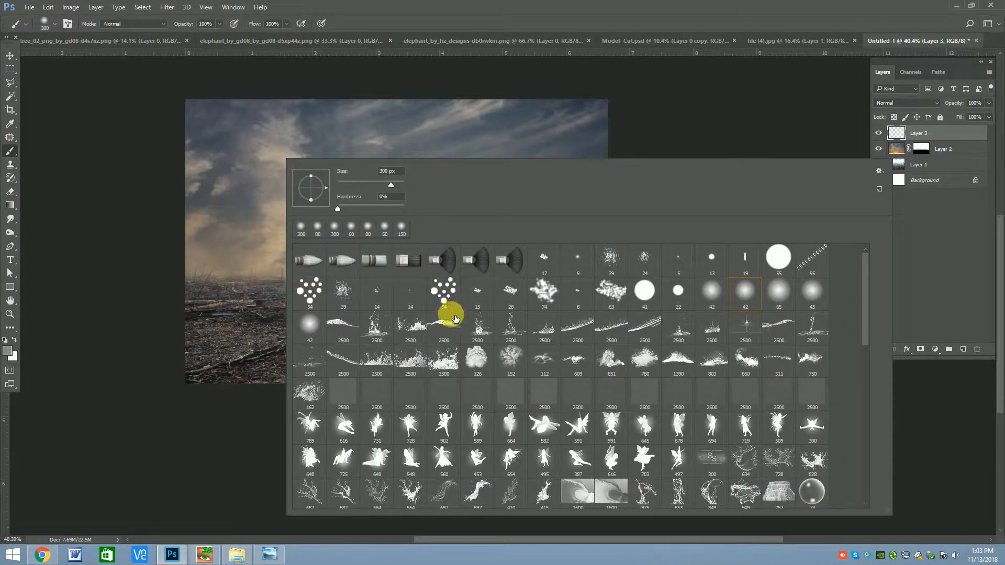
pyautogui.scroll(-3, 558, 381)
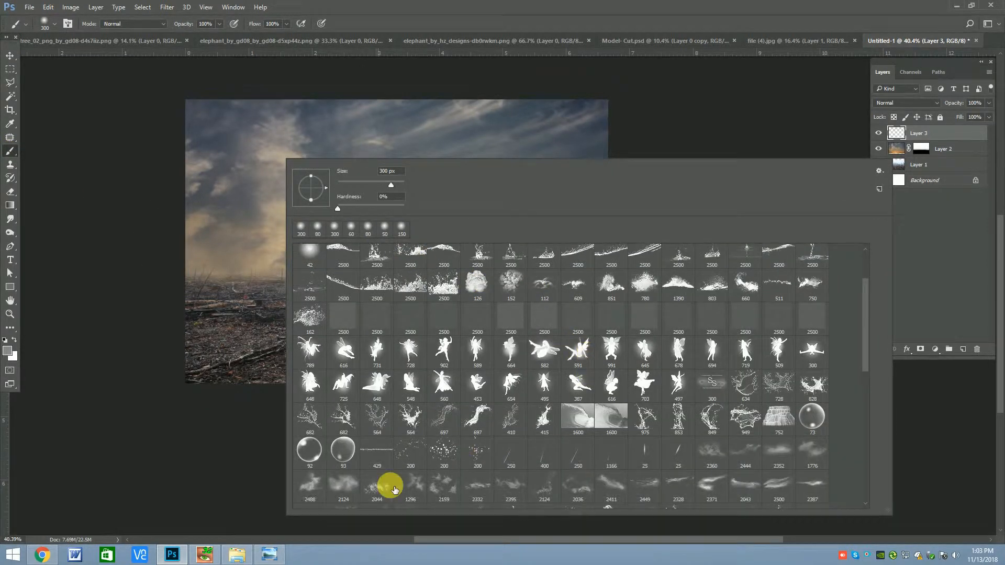
pyautogui.scroll(-5, 718, 469)
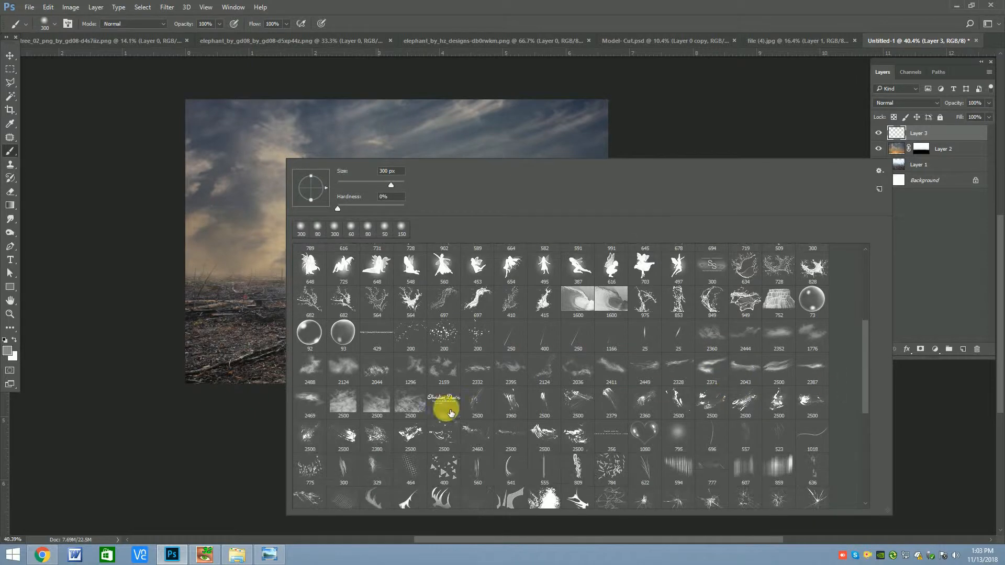
pyautogui.doubleClick(410, 404)
pyautogui.press('[')
pyautogui.press('[')
pyautogui.press('[')
pyautogui.press('[')
pyautogui.press('[')
pyautogui.press('[')
pyautogui.press('[')
pyautogui.press('[')
pyautogui.press('[')
pyautogui.press('[')
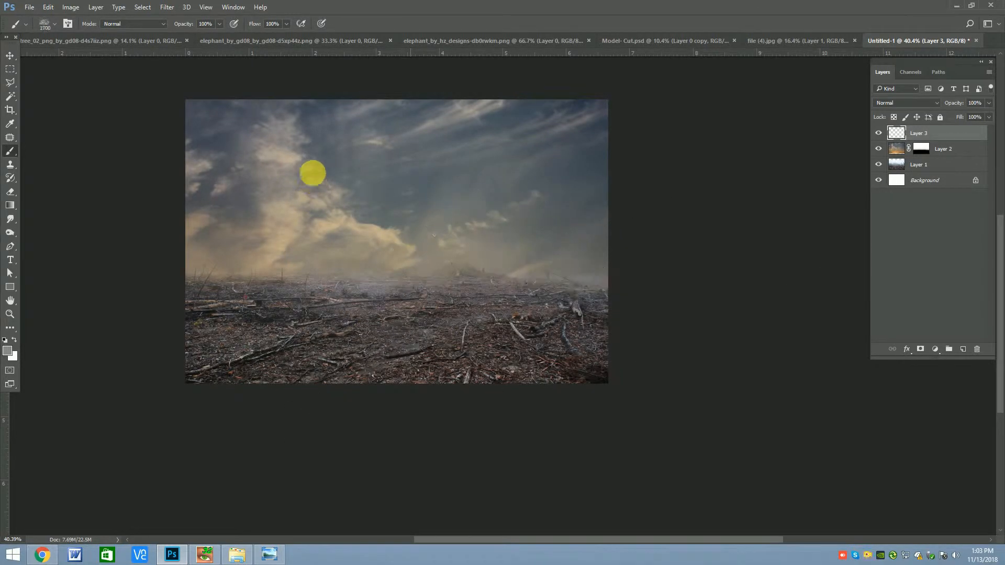
pyautogui.click(294, 220)
pyautogui.press('[')
pyautogui.press('[')
pyautogui.press('[')
pyautogui.press('[')
pyautogui.press('[')
pyautogui.press('[')
pyautogui.press('[')
pyautogui.press('[')
pyautogui.press('[')
pyautogui.press('[')
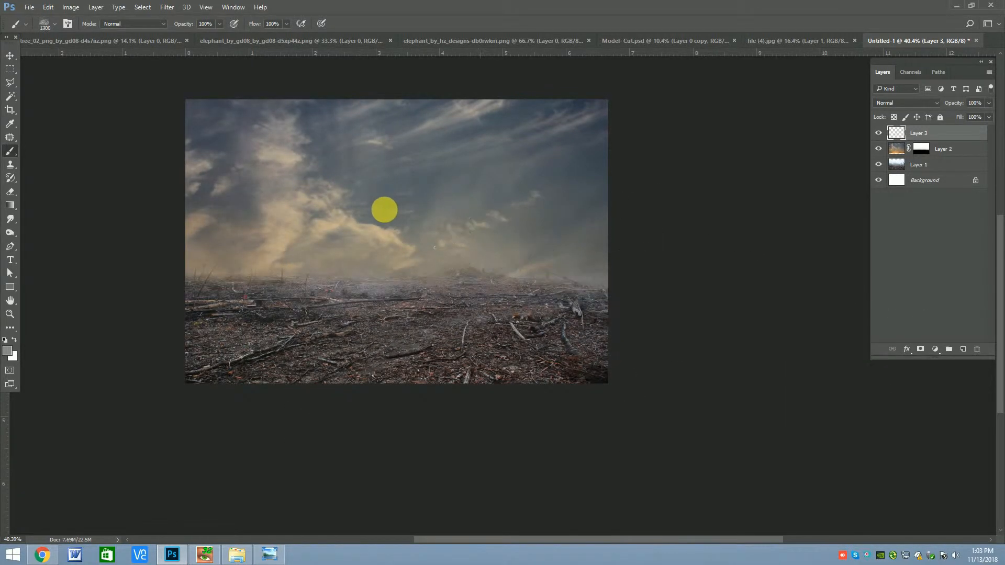
# Choose the 2124 px smoke cloud brush from the presets and reduce its size to 900 px.
pyautogui.rightClick(667, 424)
pyautogui.scroll(-5, 674, 417)
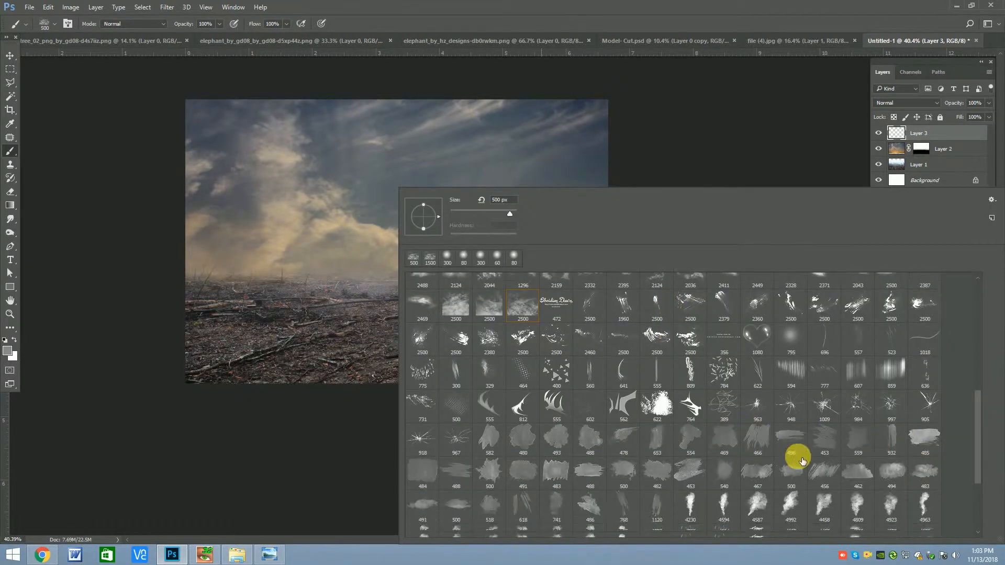
pyautogui.scroll(-5, 981, 431)
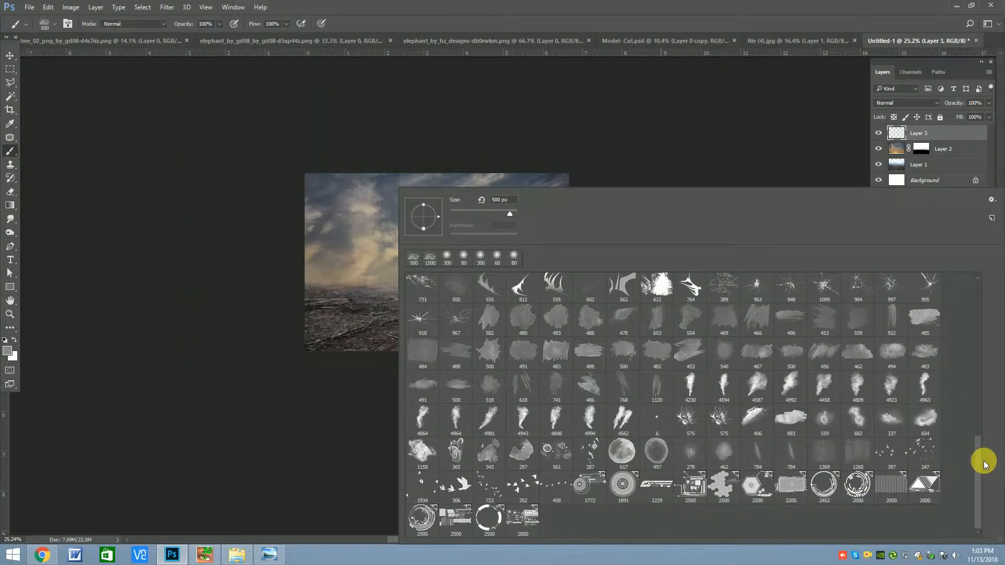
pyautogui.scroll(5, 986, 419)
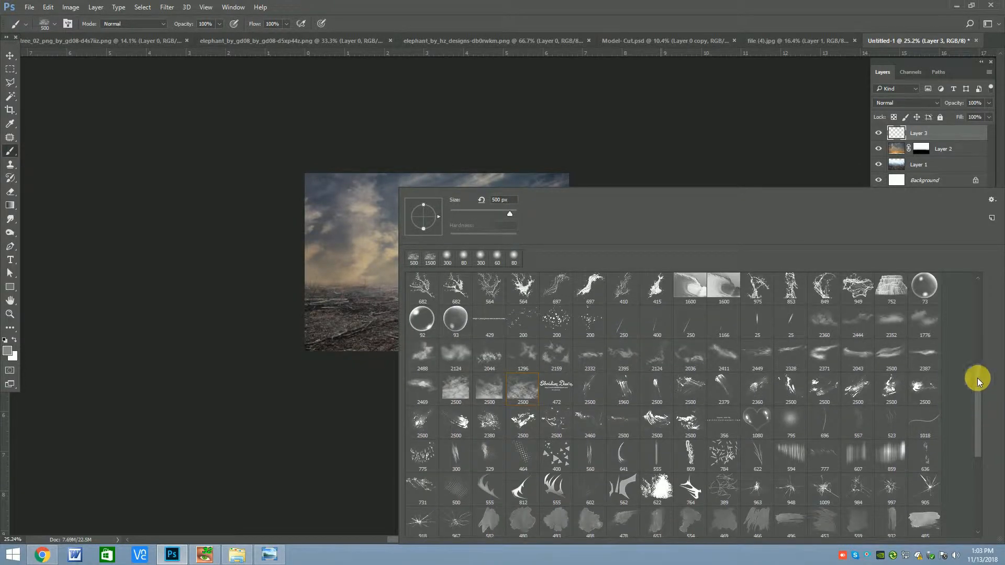
pyautogui.moveTo(978, 396)
pyautogui.mouseDown()
pyautogui.moveTo(963, 309)
pyautogui.moveTo(966, 477)
pyautogui.moveTo(958, 414)
pyautogui.mouseUp()
pyautogui.doubleClick(456, 314)
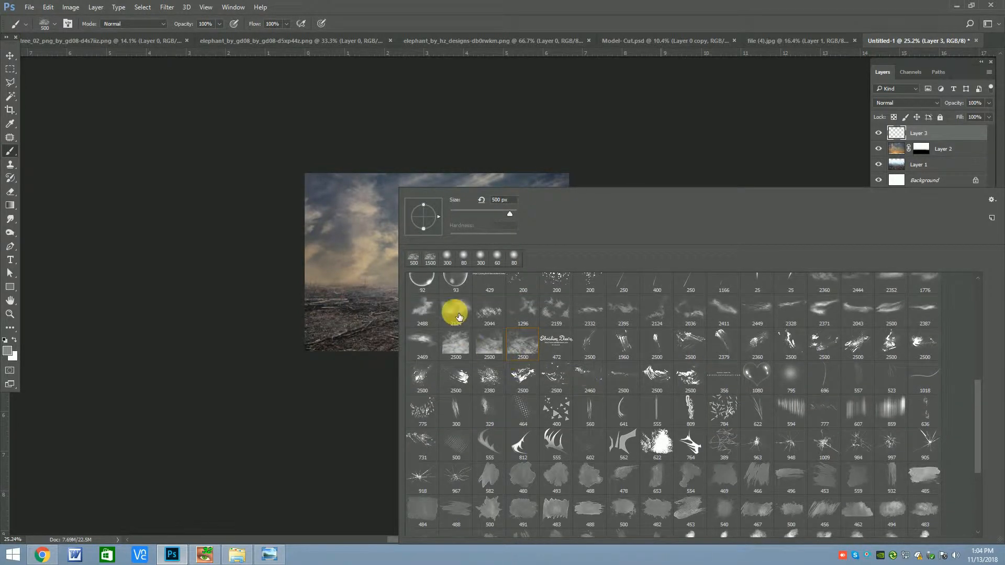
pyautogui.scroll(4, 505, 359)
pyautogui.press('[')
pyautogui.press('[')
pyautogui.press('[')
pyautogui.press('[')
pyautogui.press('[')
pyautogui.press('[')
pyautogui.press('[')
pyautogui.press('[')
pyautogui.press('[')
pyautogui.press('[')
pyautogui.press('[')
# Stamp grey smoke along the horizon on Layer 3, enlarging the brush to 1200 px for the final dab.
pyautogui.click(295, 295)
pyautogui.click(359, 296)
pyautogui.click(533, 285)
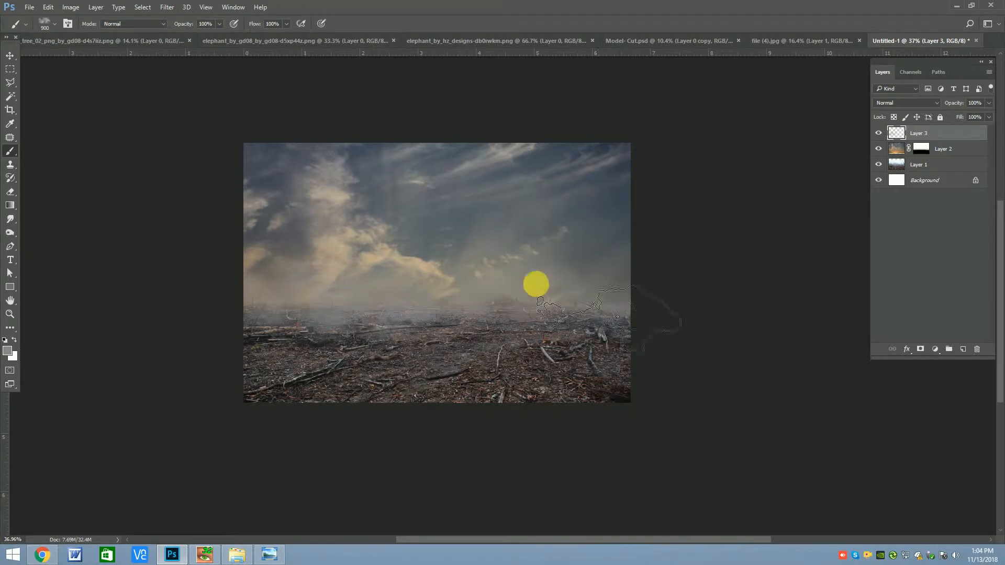
pyautogui.click(618, 294)
pyautogui.press(']')
pyautogui.press(']')
pyautogui.press(']')
pyautogui.click(453, 269)
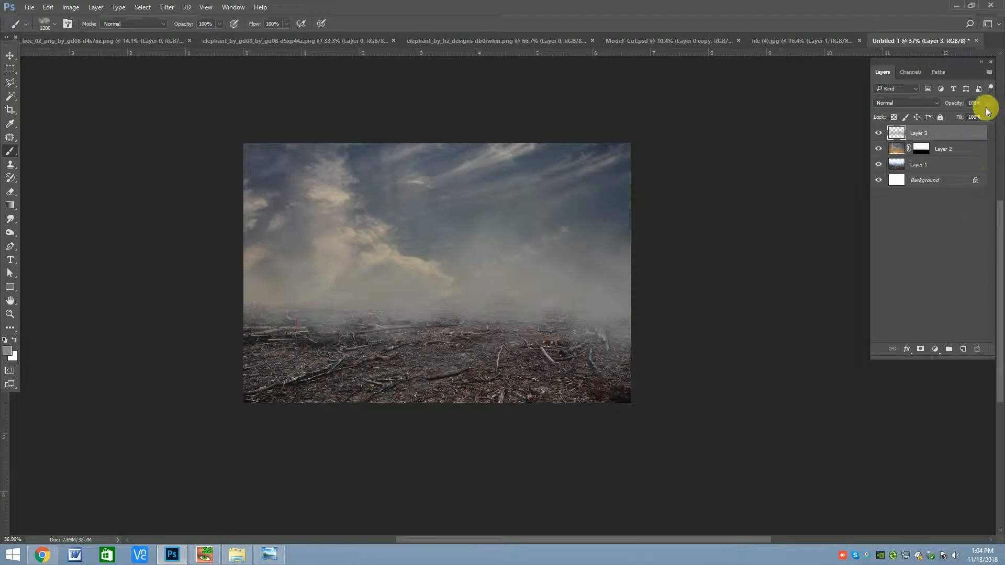
# Try Soft Light blending on the smoke layer with different opacities up to 100%.
pyautogui.moveTo(977, 117); pyautogui.dragTo(975, 117)
pyautogui.click(905, 103)
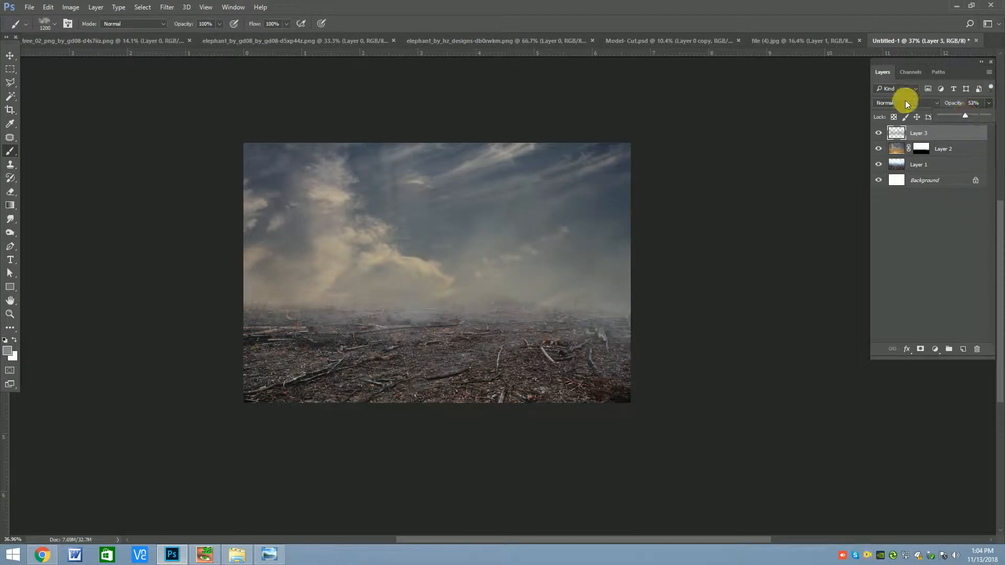
pyautogui.click(887, 202)
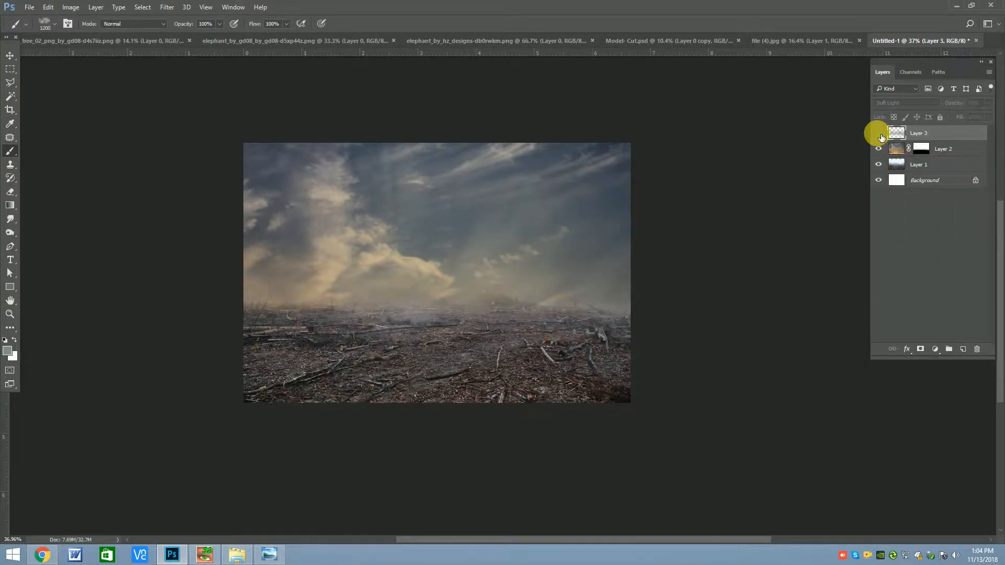
pyautogui.moveTo(982, 114); pyautogui.dragTo(989, 116)
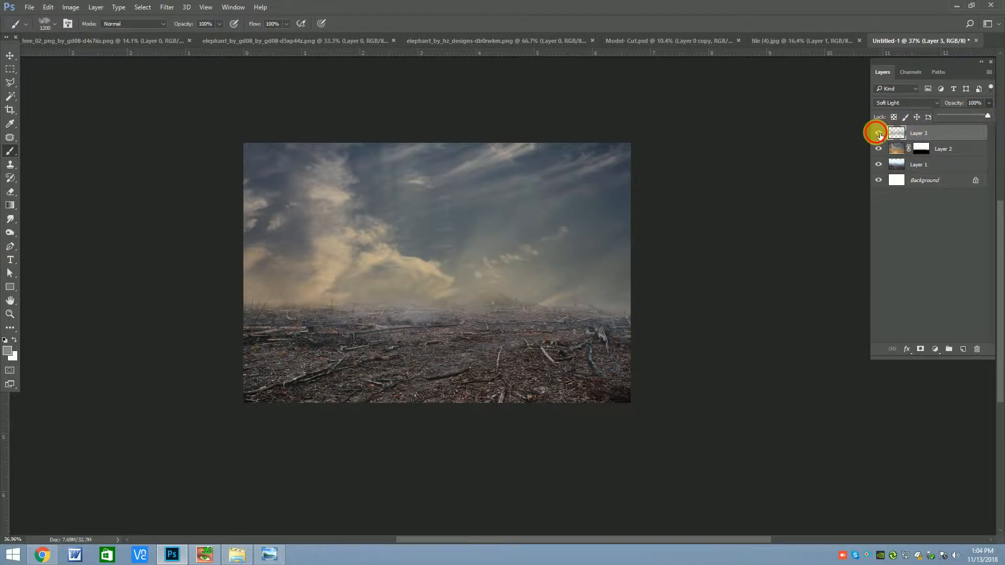
# Set the smoke layer's blend mode to Screen and its opacity to about 42%, comparing the image with and without it.
pyautogui.click(907, 103)
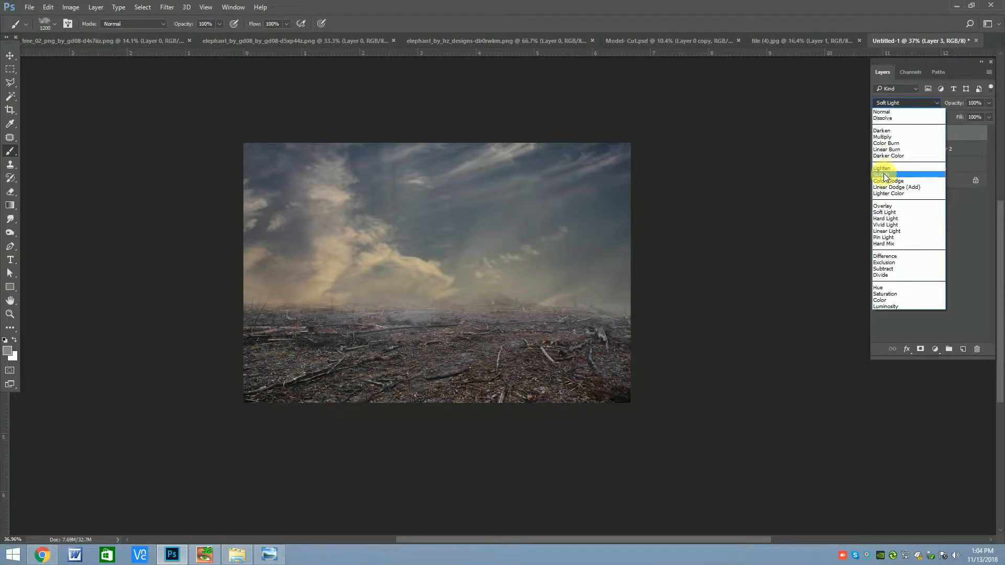
pyautogui.click(886, 175)
pyautogui.moveTo(962, 120); pyautogui.dragTo(956, 118)
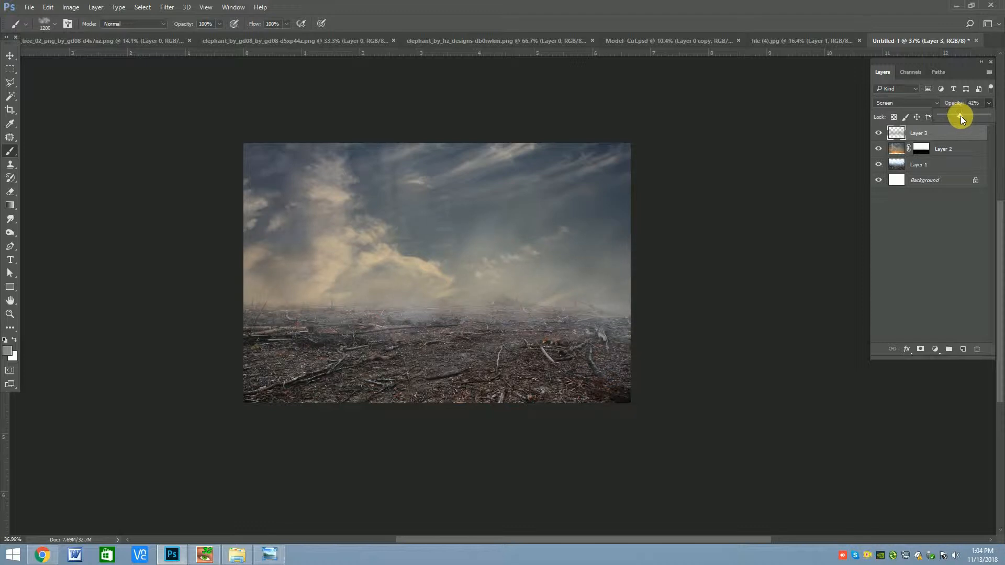
pyautogui.moveTo(962, 117); pyautogui.dragTo(958, 115)
pyautogui.click(879, 133)
pyautogui.click(879, 133)
# Add a Color Balance adjustment layer clipped to the sky on Layer 2.
pyautogui.click(12, 55)
pyautogui.scroll(-4, 335, 256)
pyautogui.scroll(3, 354, 256)
pyautogui.scroll(1, 450, 262)
pyautogui.click(984, 152)
pyautogui.click(935, 349)
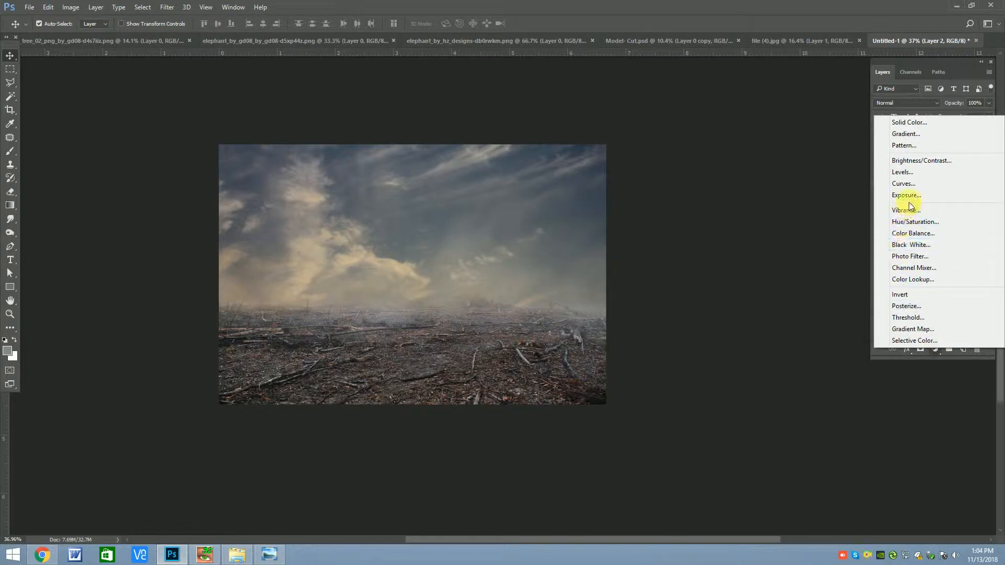
pyautogui.click(912, 234)
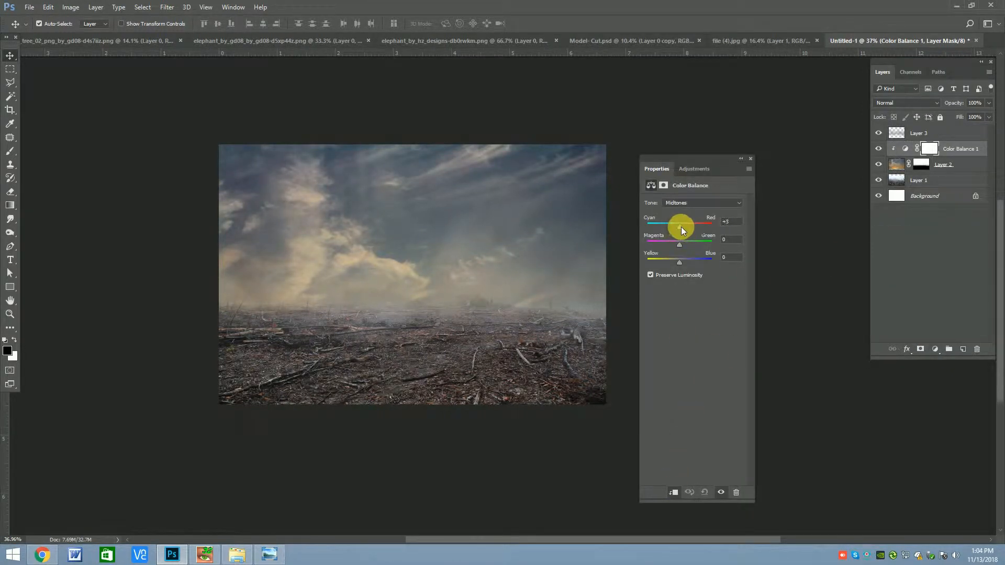
# Shift the midtones of the sky's Color Balance adjustment slightly toward red and blue, then check the blended result.
pyautogui.moveTo(680, 241); pyautogui.dragTo(685, 261)
pyautogui.moveTo(681, 230); pyautogui.dragTo(682, 230)
pyautogui.moveTo(684, 262); pyautogui.dragTo(682, 262)
pyautogui.click(751, 158)
pyautogui.scroll(-3, 380, 258)
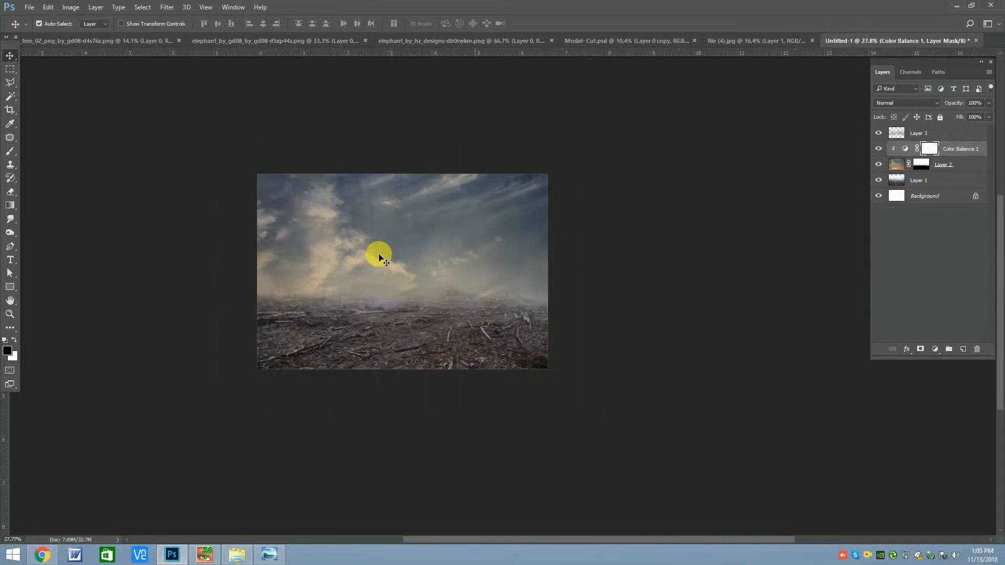
pyautogui.scroll(3, 398, 214)
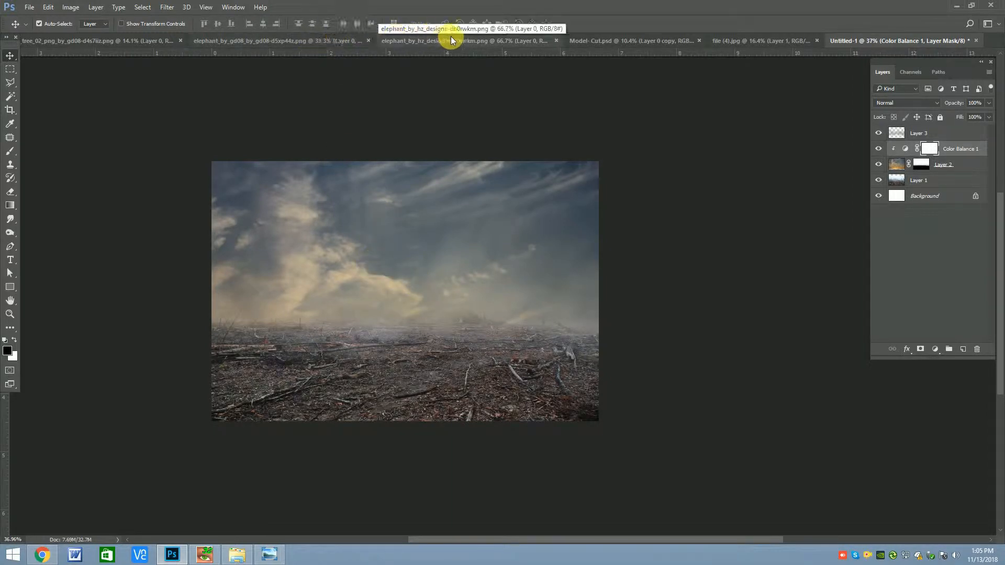
# Bring the bare tree from the tree_02 document into the scene as the topmost layer and scale it down over the ground.
pyautogui.click(102, 44)
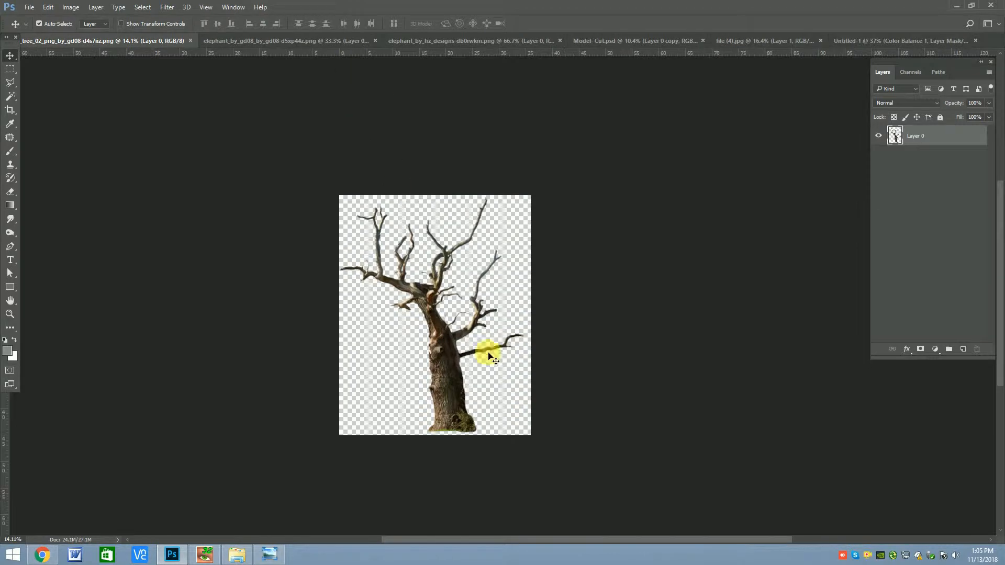
pyautogui.moveTo(473, 315); pyautogui.dragTo(374, 284)
pyautogui.scroll(-3, 374, 284)
pyautogui.moveTo(915, 149); pyautogui.dragTo(915, 130)
pyautogui.hotkey('ctrl', 't')
pyautogui.scroll(-2, 418, 230)
pyautogui.moveTo(459, 124); pyautogui.dragTo(403, 197)
pyautogui.scroll(3, 381, 284)
pyautogui.moveTo(392, 231); pyautogui.dragTo(382, 294)
pyautogui.scroll(1, 361, 290)
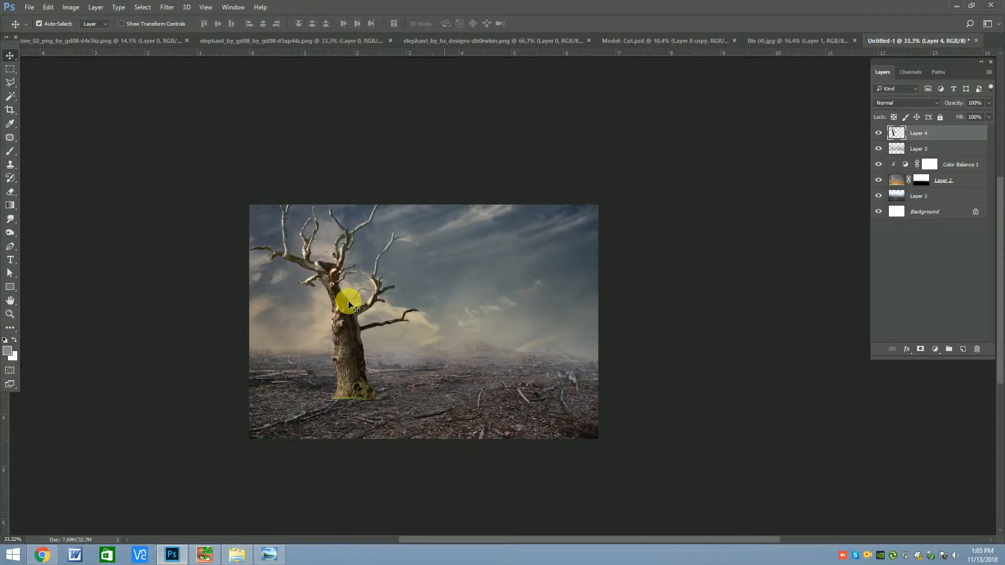
# Shrink the tree on Layer 4 further, flip it horizontally and place it partly cropped at the scene's left edge.
pyautogui.moveTo(419, 181); pyautogui.dragTo(388, 251)
pyautogui.moveTo(362, 297); pyautogui.dragTo(294, 297)
pyautogui.rightClick(294, 299)
pyautogui.click(335, 457)
pyautogui.press('Return')
pyautogui.moveTo(267, 292)
pyautogui.mouseDown()
pyautogui.moveTo(278, 285)
pyautogui.moveTo(271, 299)
pyautogui.mouseUp()
pyautogui.scroll(4, 261, 318)
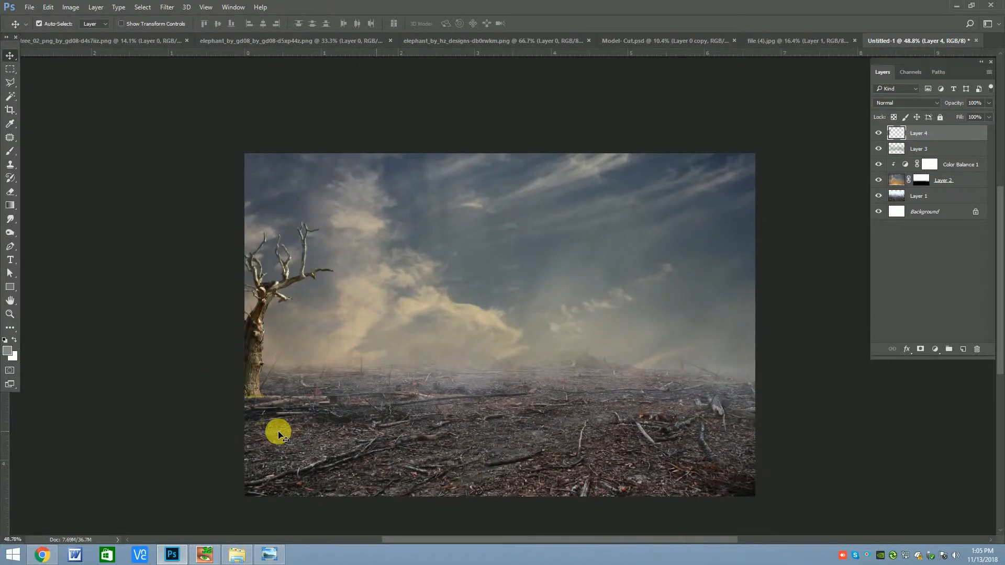
pyautogui.scroll(5, 259, 393)
pyautogui.scroll(-3, 240, 339)
pyautogui.moveTo(241, 336); pyautogui.dragTo(241, 335)
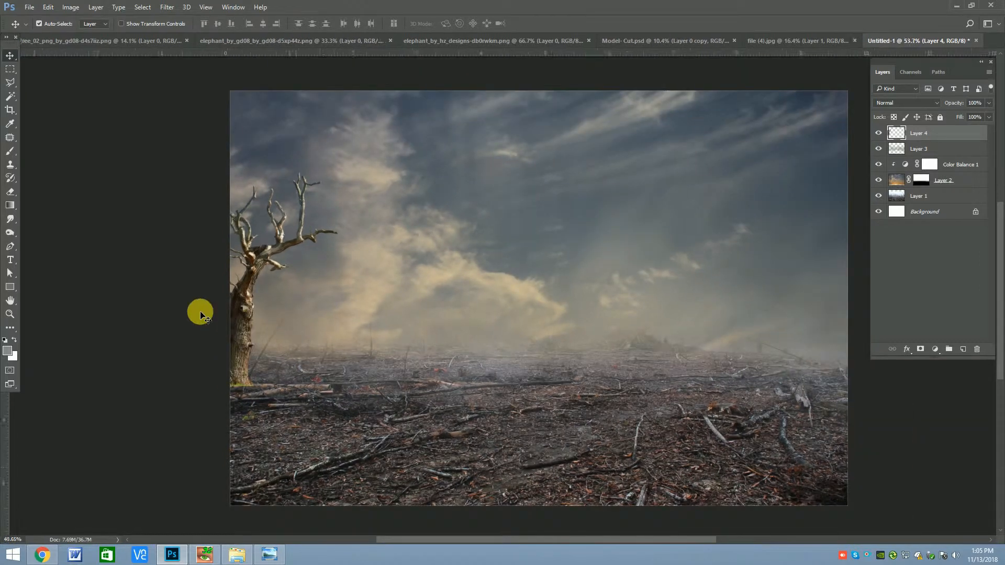
# Duplicate Layer 4 as Layer 4 copy and move the copied tree toward the right half of the scene.
pyautogui.scroll(-3, 202, 313)
pyautogui.rightClick(927, 132)
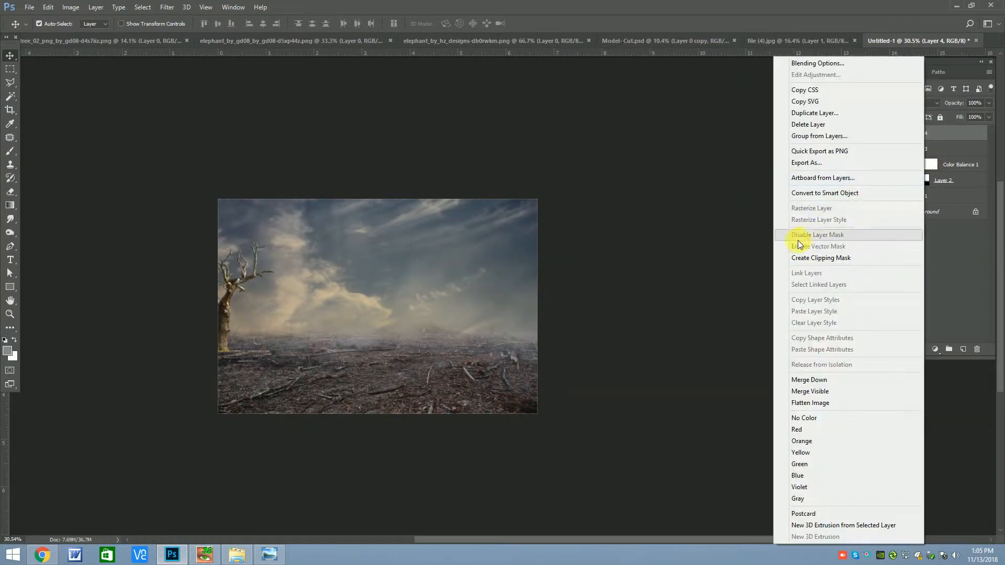
pyautogui.click(814, 113)
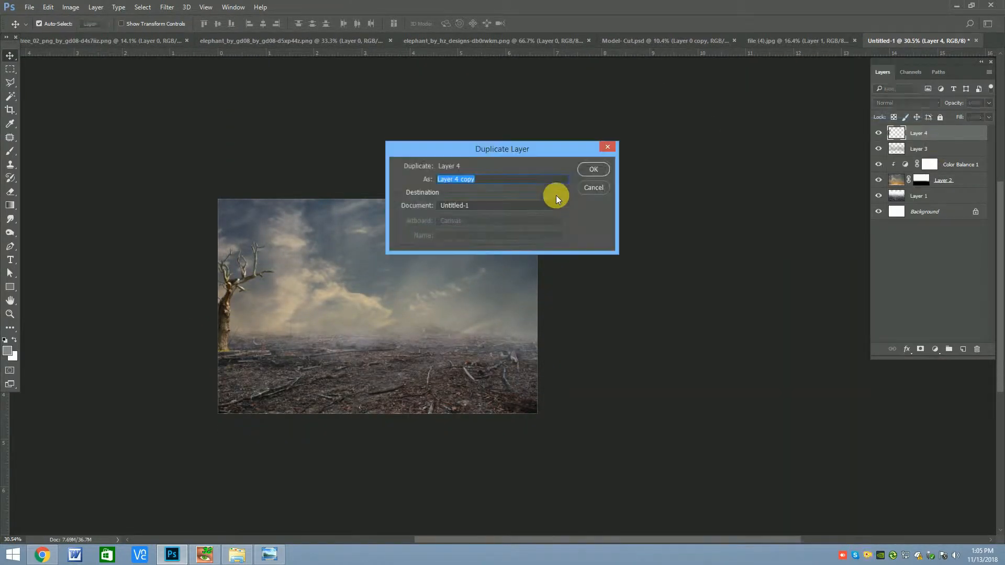
pyautogui.press('Return')
pyautogui.hotkey('ctrl', 't')
pyautogui.moveTo(299, 275); pyautogui.dragTo(453, 295)
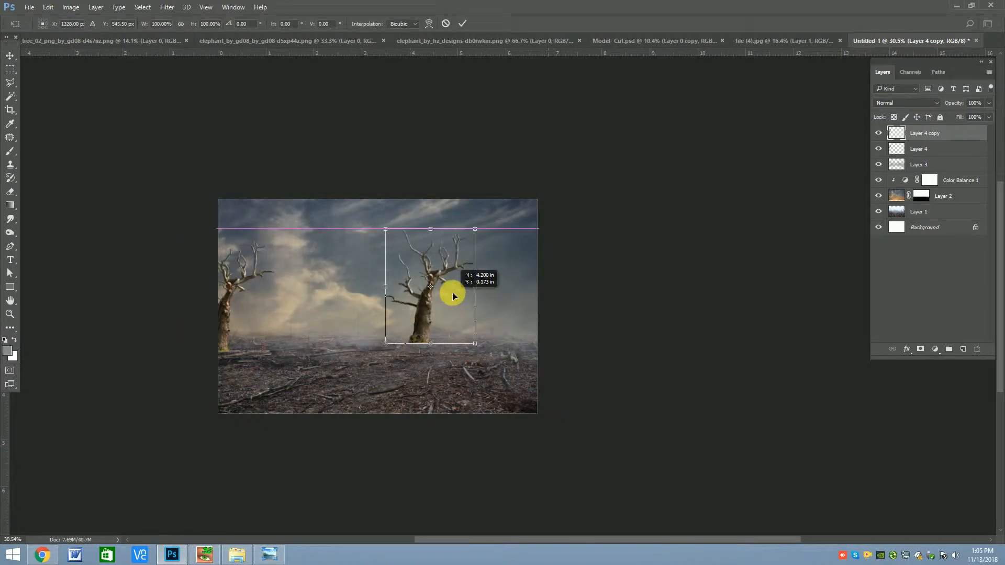
# Scale the copied tree down and set it on the ground near the scene's right edge.
pyautogui.moveTo(476, 228); pyautogui.dragTo(470, 236)
pyautogui.moveTo(442, 282); pyautogui.dragTo(468, 283)
pyautogui.moveTo(495, 237); pyautogui.dragTo(516, 327)
pyautogui.press('Return')
pyautogui.scroll(-1, 391, 275)
pyautogui.scroll(3, 426, 291)
# Flip the copied tree on Layer 4 copy horizontally.
pyautogui.hotkey('ctrl', 't')
pyautogui.rightClick(506, 307)
pyautogui.click(544, 463)
pyautogui.press('Return')
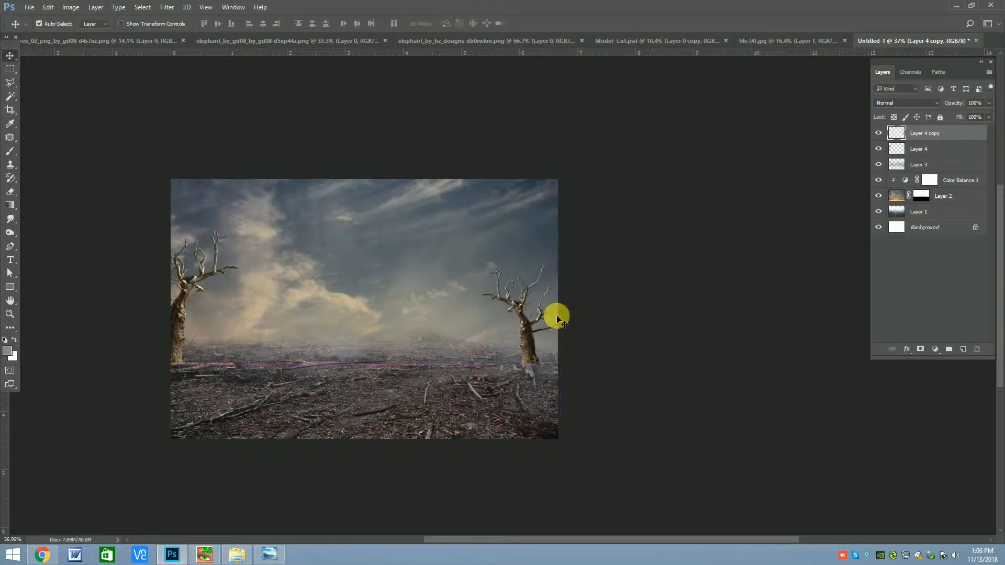
pyautogui.scroll(-1, 515, 278)
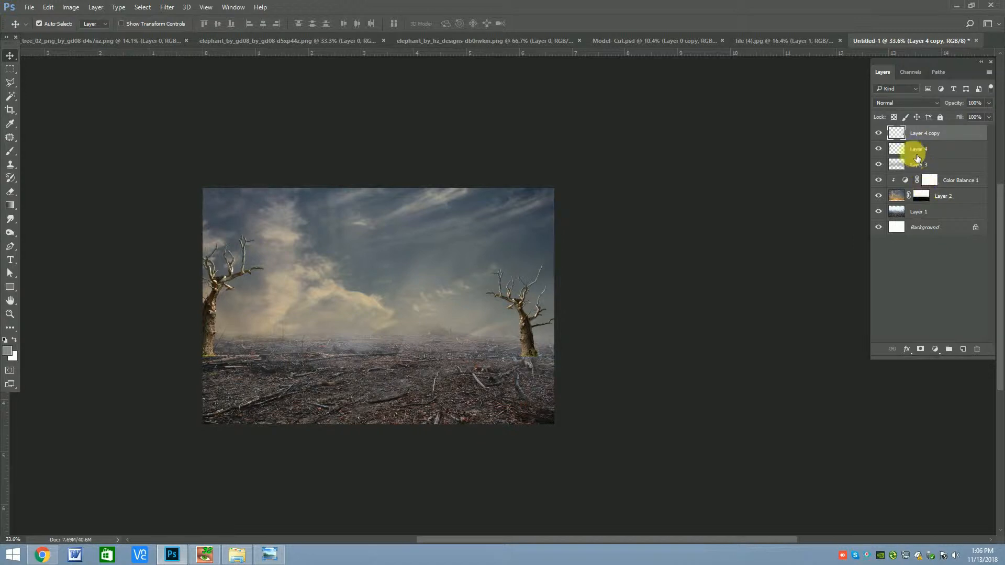
# Add a layer mask to Layer 4 and paint out the left tree's grassy base with a 42 px soft black brush.
pyautogui.click(917, 153)
pyautogui.click(921, 349)
pyautogui.click(12, 191)
pyautogui.scroll(2, 231, 377)
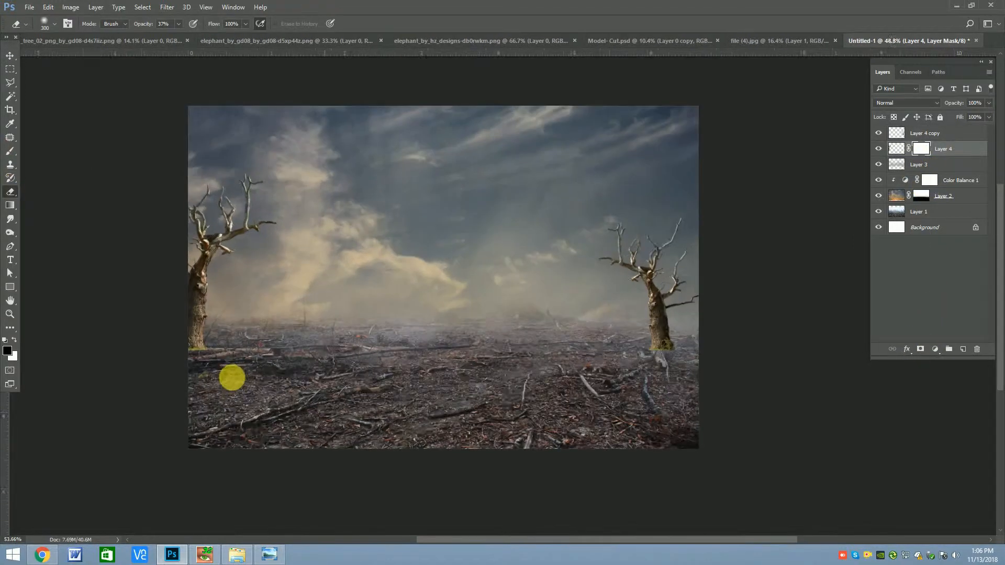
pyautogui.scroll(3, 204, 359)
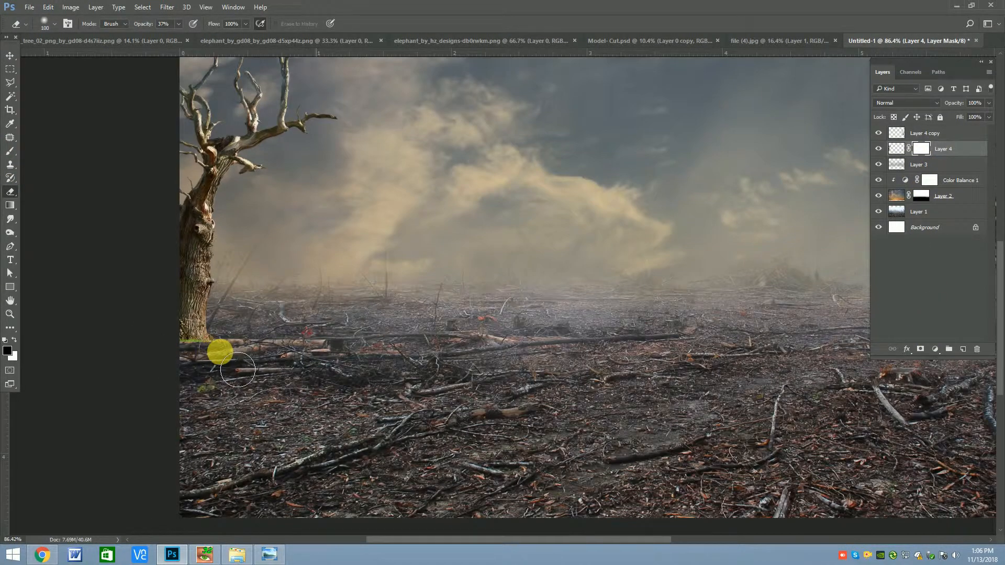
pyautogui.click(10, 151)
pyautogui.scroll(1, 210, 342)
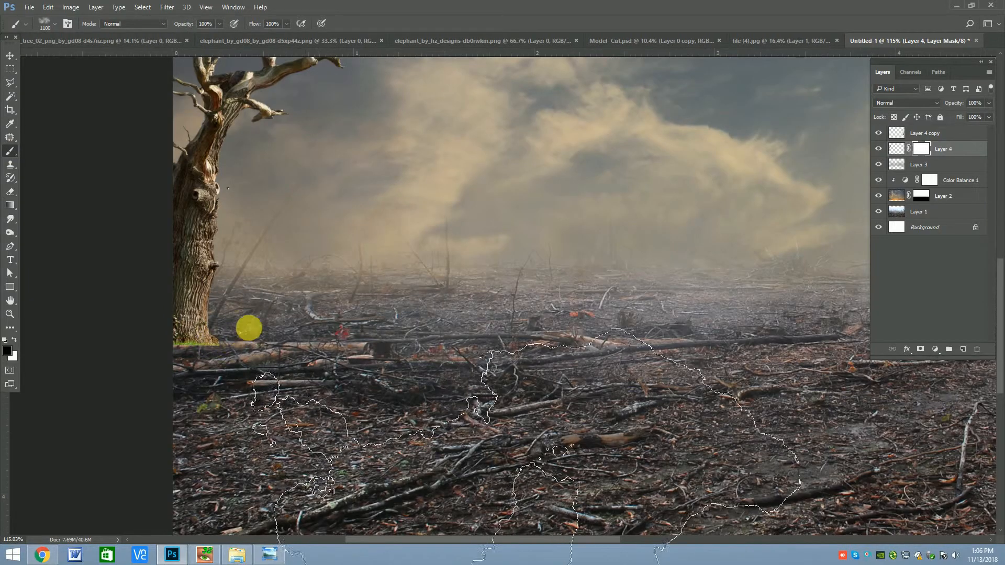
pyautogui.rightClick(247, 328)
pyautogui.moveTo(241, 351)
pyautogui.mouseDown()
pyautogui.moveTo(121, 363)
pyautogui.moveTo(235, 350)
pyautogui.moveTo(101, 360)
pyautogui.moveTo(104, 352)
pyautogui.mouseUp()
pyautogui.scroll(-2, 74, 260)
pyautogui.scroll(-3, 74, 260)
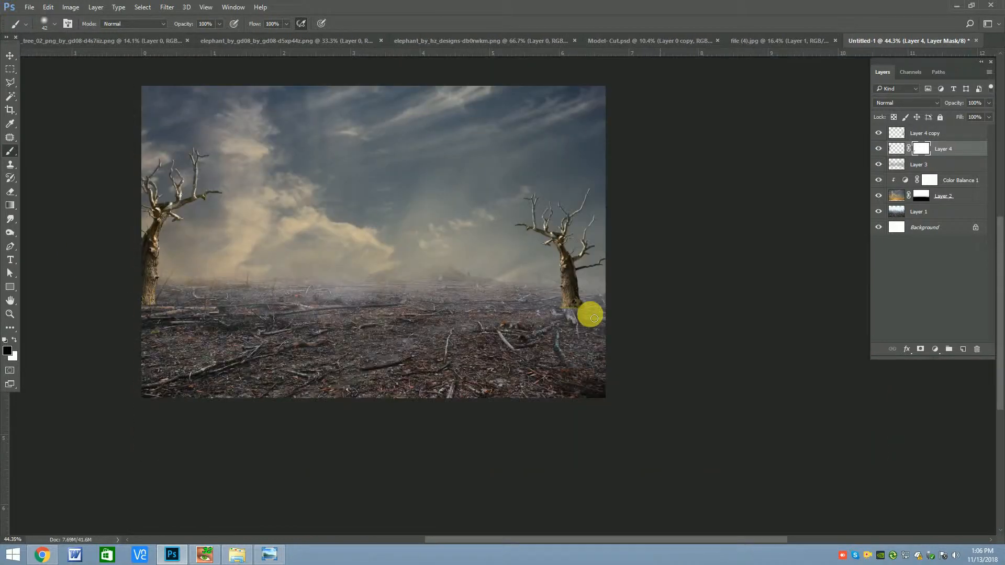
# Add a layer mask to Layer 4 copy and paint black around the right tree's base to blend it into the ground.
pyautogui.click(934, 134)
pyautogui.click(920, 349)
pyautogui.scroll(4, 566, 319)
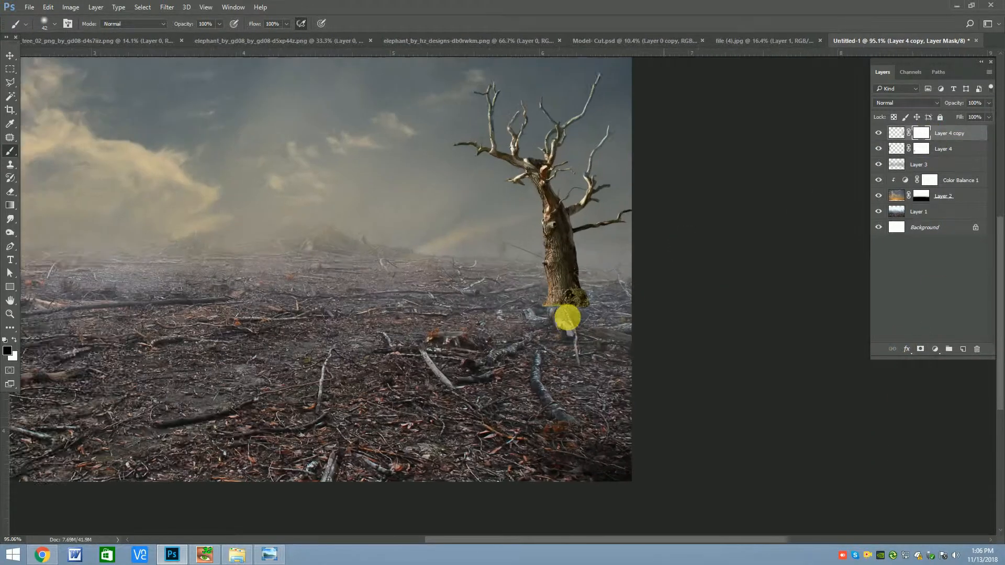
pyautogui.moveTo(610, 309)
pyautogui.mouseDown()
pyautogui.moveTo(505, 299)
pyautogui.moveTo(650, 306)
pyautogui.moveTo(727, 296)
pyautogui.mouseUp()
pyautogui.scroll(-1, 677, 301)
pyautogui.scroll(-3, 677, 302)
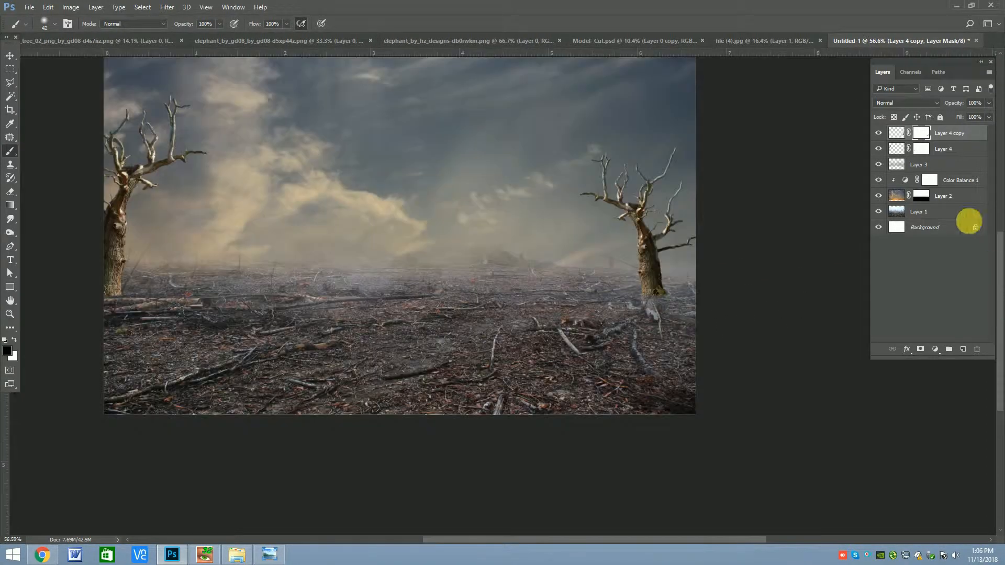
# Refine Layer 4's mask at the base of the left tree with a 60 px brush and check the overall scene.
pyautogui.click(921, 149)
pyautogui.scroll(3, 101, 299)
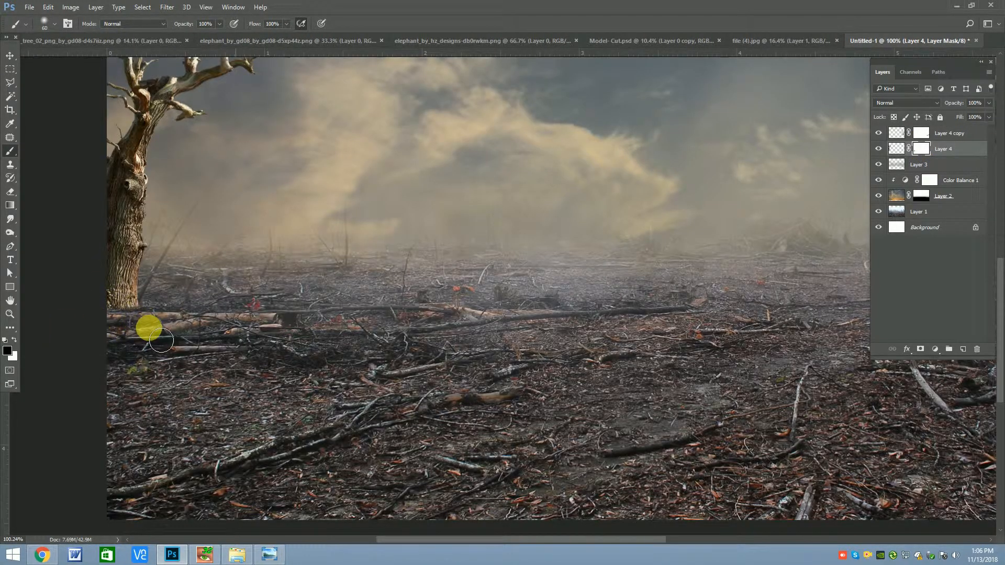
pyautogui.scroll(-4, 224, 305)
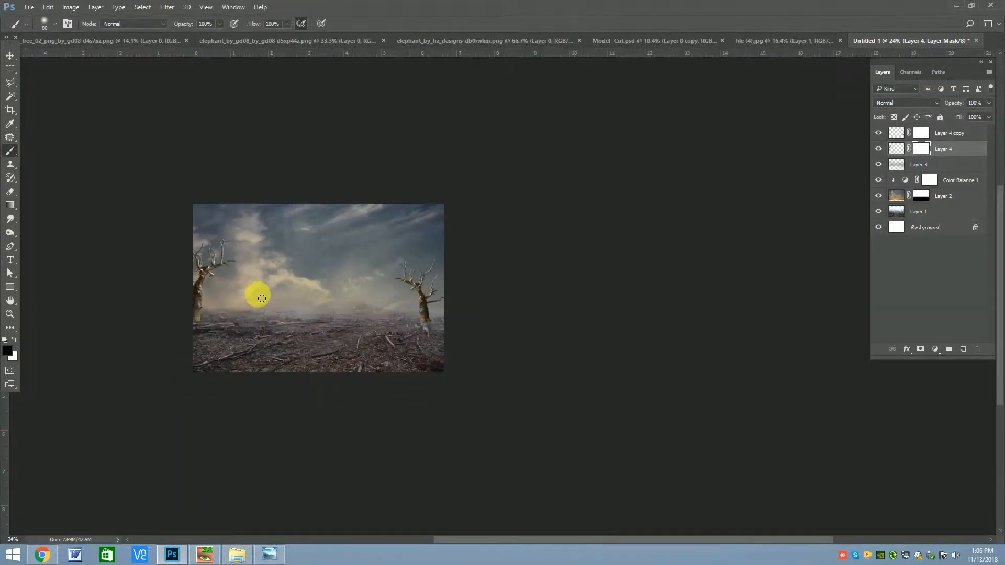
pyautogui.press('v')
pyautogui.scroll(3, 199, 280)
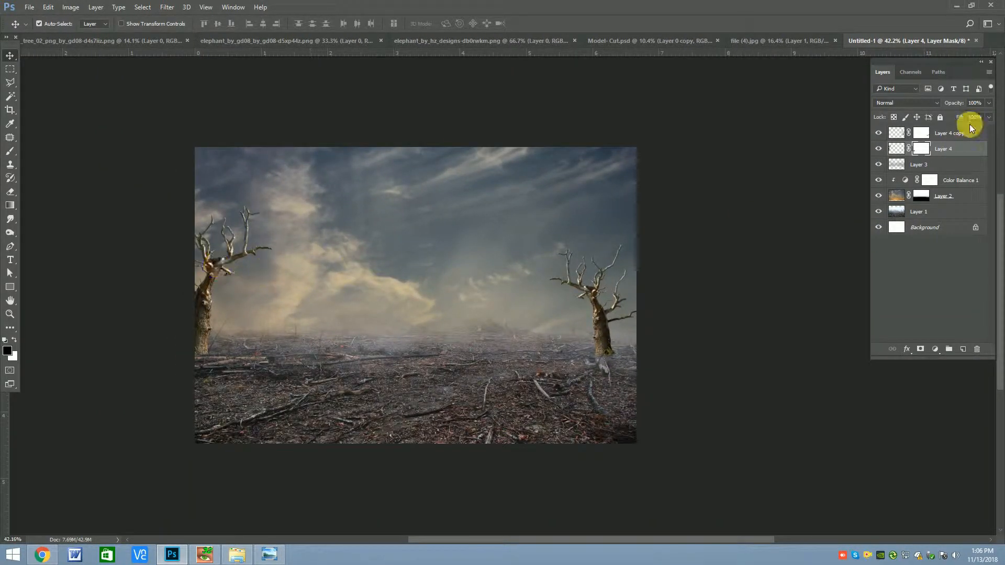
# Add a Brightness/Contrast adjustment clipped to the left tree on Layer 4, with brightness -84 and contrast -6.
pyautogui.click(937, 350)
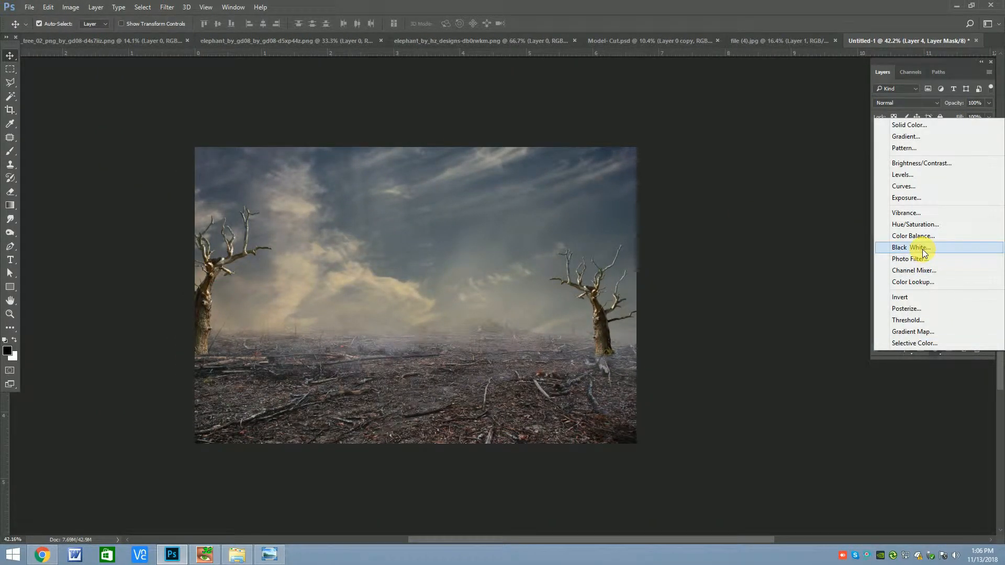
pyautogui.click(922, 163)
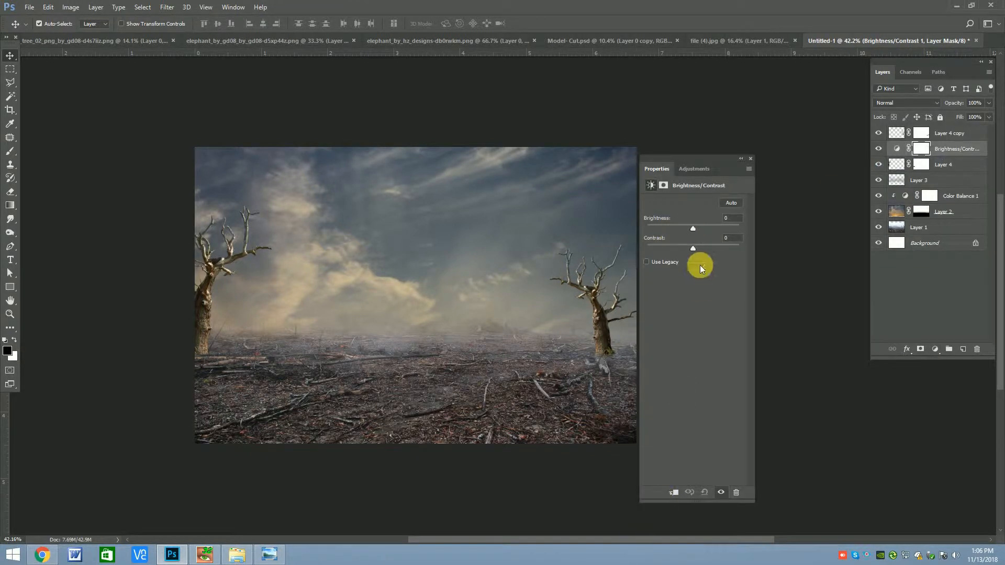
pyautogui.moveTo(693, 228); pyautogui.dragTo(683, 228)
pyautogui.click(674, 493)
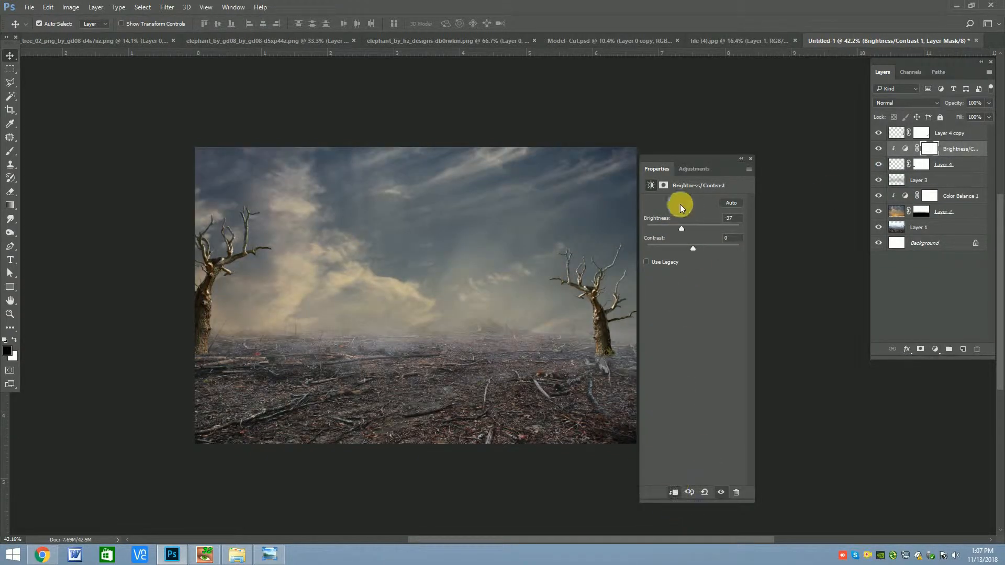
pyautogui.moveTo(687, 246); pyautogui.dragTo(688, 247)
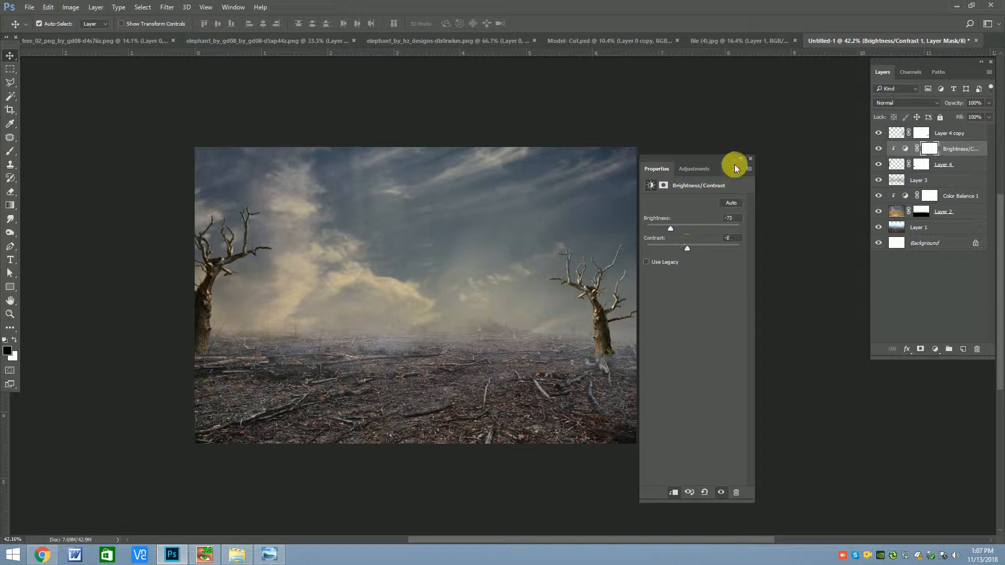
pyautogui.click(751, 159)
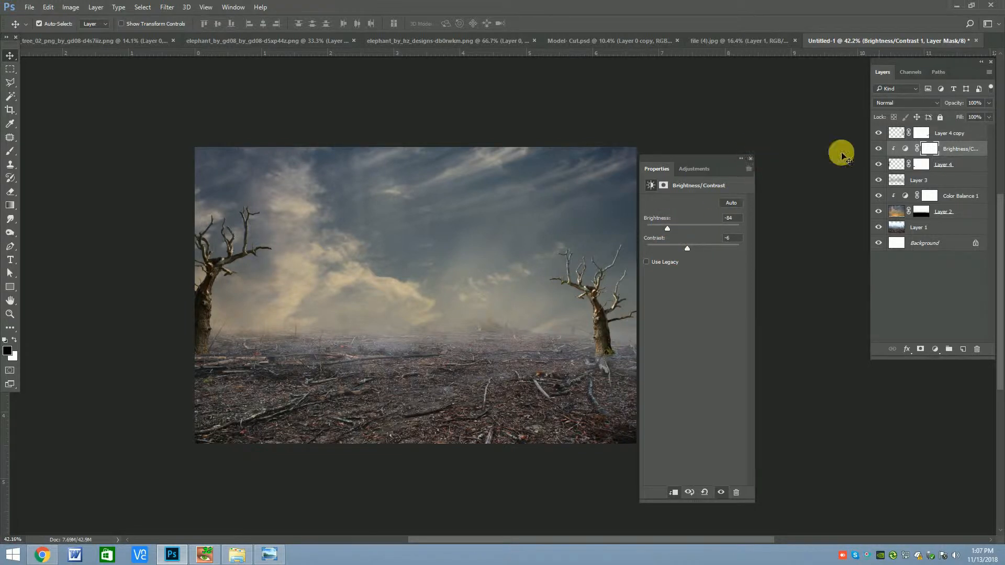
# Add a Brightness/Contrast adjustment clipped to the right tree on Layer 4 copy, with brightness -107 and contrast -21.
pyautogui.click(959, 135)
pyautogui.click(935, 349)
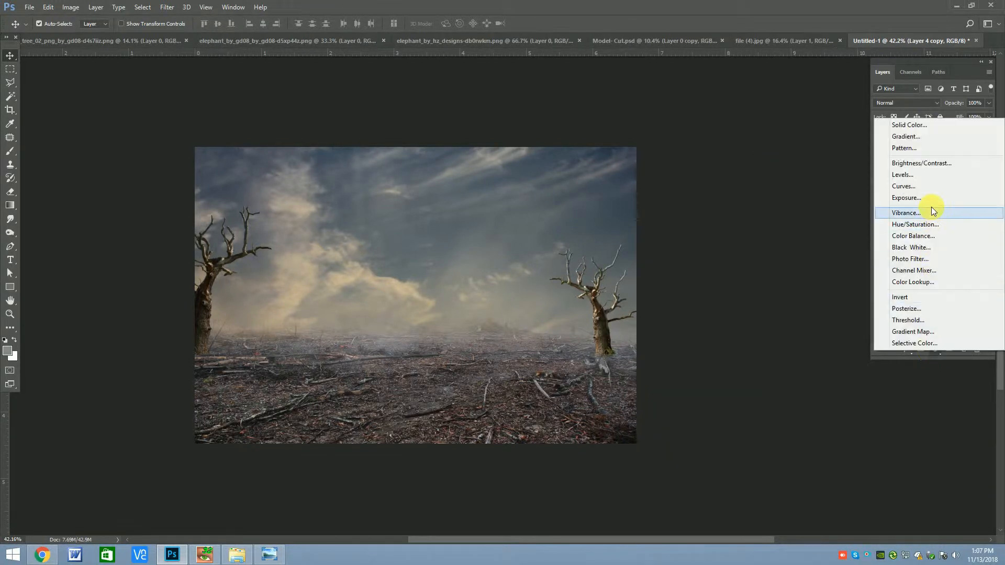
pyautogui.click(929, 162)
pyautogui.click(675, 493)
pyautogui.moveTo(680, 230); pyautogui.dragTo(676, 230)
pyautogui.click(674, 248)
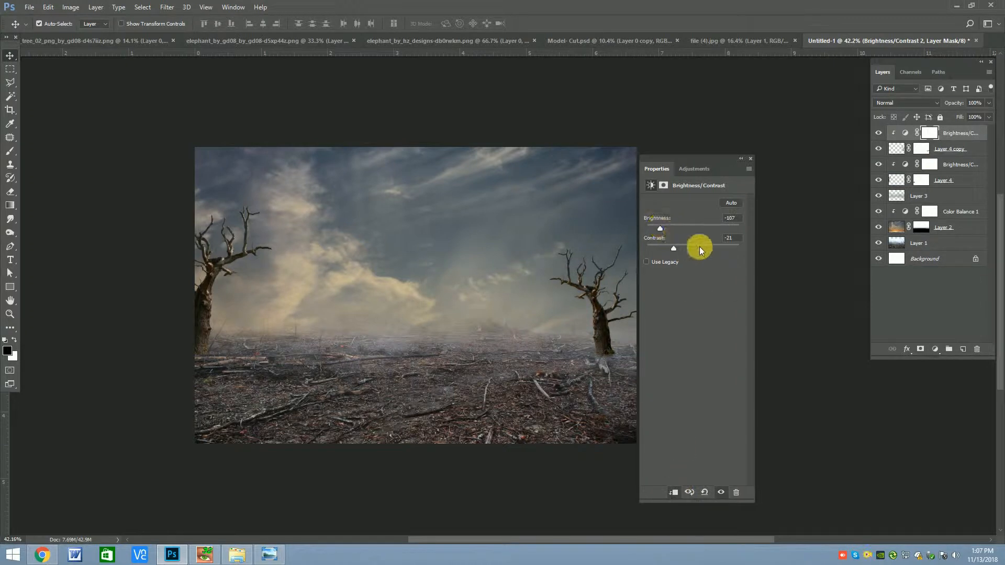
# Readjust the right tree's brightness and contrast, and compare the image with and without the adjustment.
pyautogui.click(700, 249)
pyautogui.click(678, 229)
pyautogui.moveTo(673, 231); pyautogui.dragTo(681, 228)
pyautogui.click(749, 161)
pyautogui.click(881, 135)
pyautogui.click(881, 134)
pyautogui.scroll(-2, 393, 226)
pyautogui.scroll(-3, 413, 280)
pyautogui.scroll(4, 479, 260)
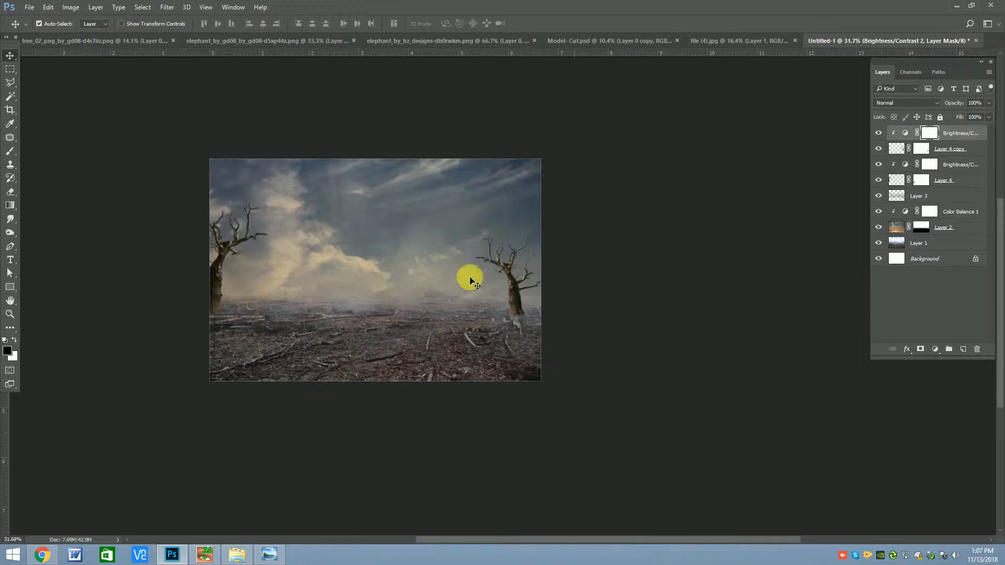
pyautogui.scroll(1, 351, 314)
pyautogui.scroll(-1, 437, 303)
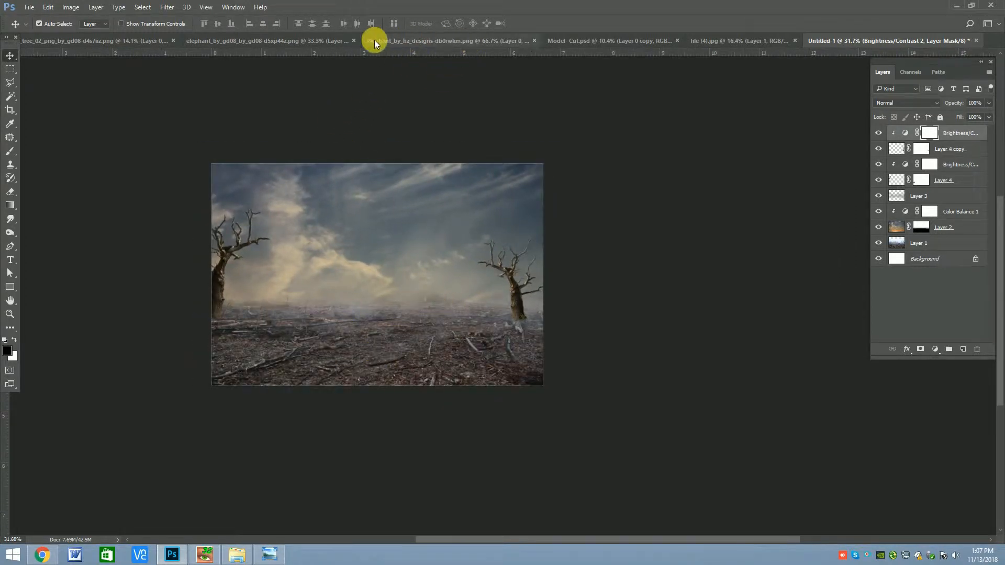
# Bring the front-facing elephant from the elephant_by_hz_designs document into the scene.
pyautogui.click(267, 40)
pyautogui.scroll(-1, 417, 189)
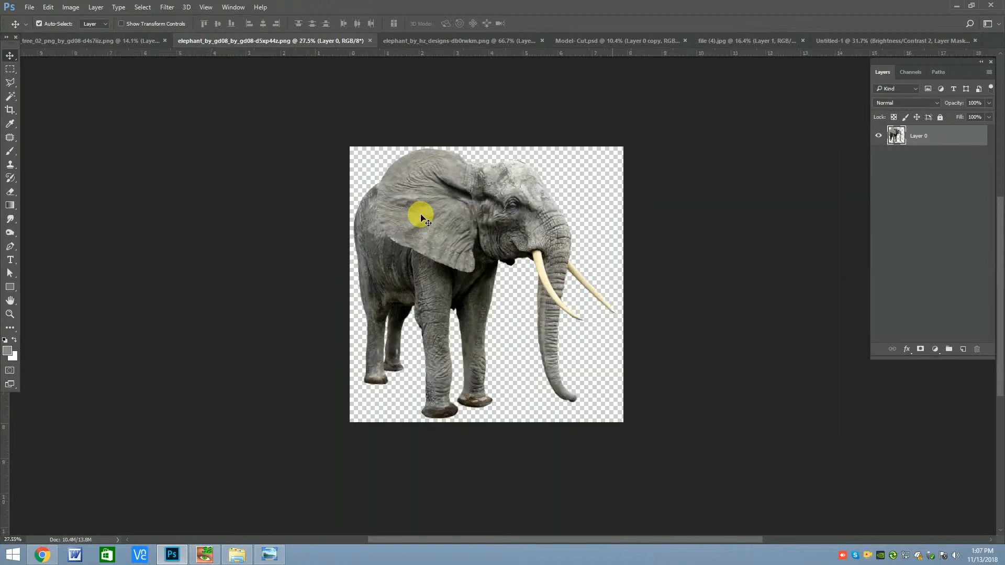
pyautogui.click(614, 39)
pyautogui.click(437, 42)
pyautogui.moveTo(516, 241); pyautogui.dragTo(379, 276)
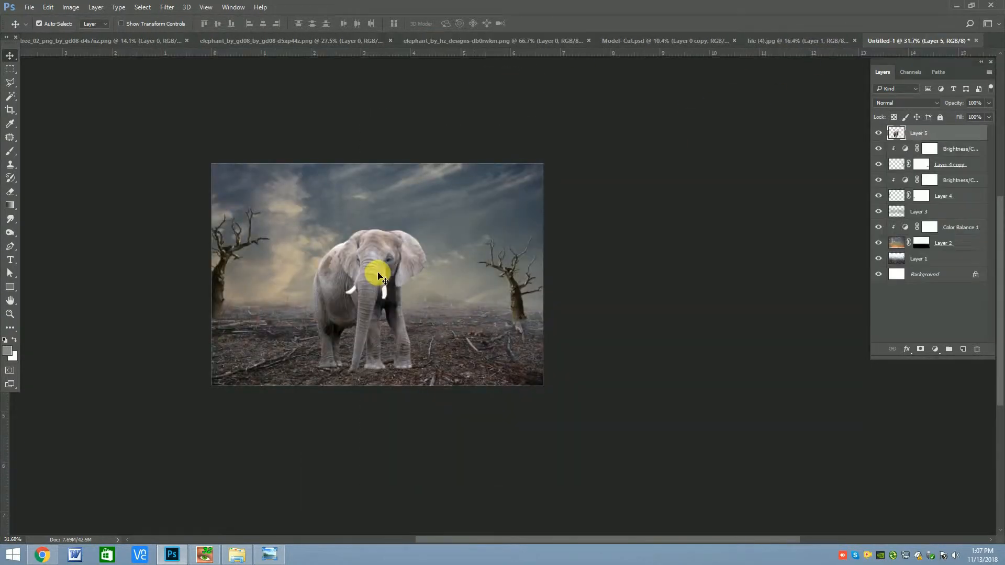
# Scale down the front-facing elephant on Layer 5 and stand it on the ground left of the scene's center.
pyautogui.hotkey('ctrl', 't')
pyautogui.moveTo(422, 229); pyautogui.dragTo(410, 253)
pyautogui.moveTo(392, 309); pyautogui.dragTo(328, 231)
pyautogui.press('Return')
pyautogui.scroll(2, 359, 253)
pyautogui.scroll(-1, 358, 244)
pyautogui.scroll(4, 346, 320)
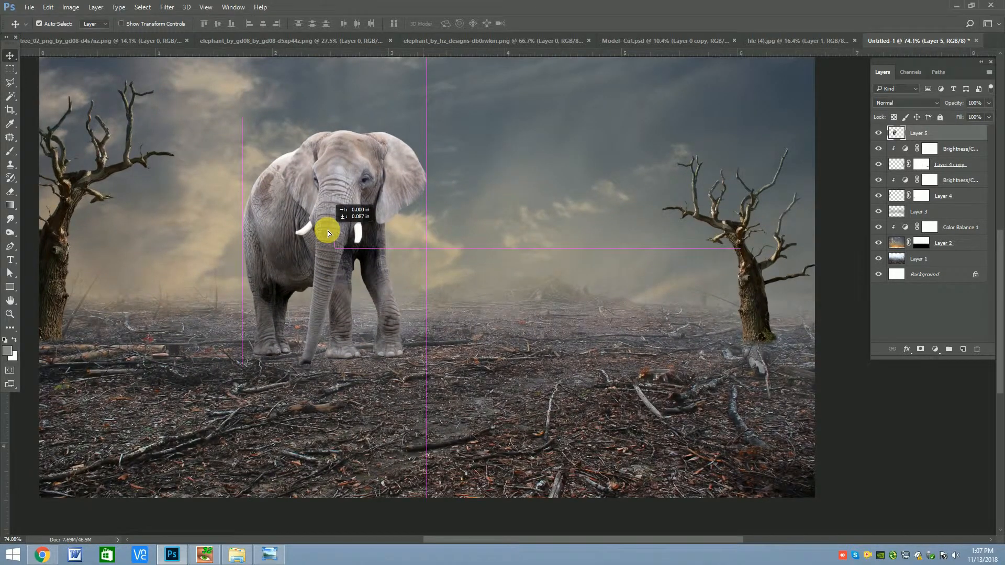
pyautogui.scroll(-3, 328, 252)
# Bring in the elephant from the elephant_by_gd08 document, scale it down and place it between the first elephant and the right tree.
pyautogui.click(272, 40)
pyautogui.moveTo(454, 220); pyautogui.dragTo(433, 274)
pyautogui.hotkey('ctrl', 't')
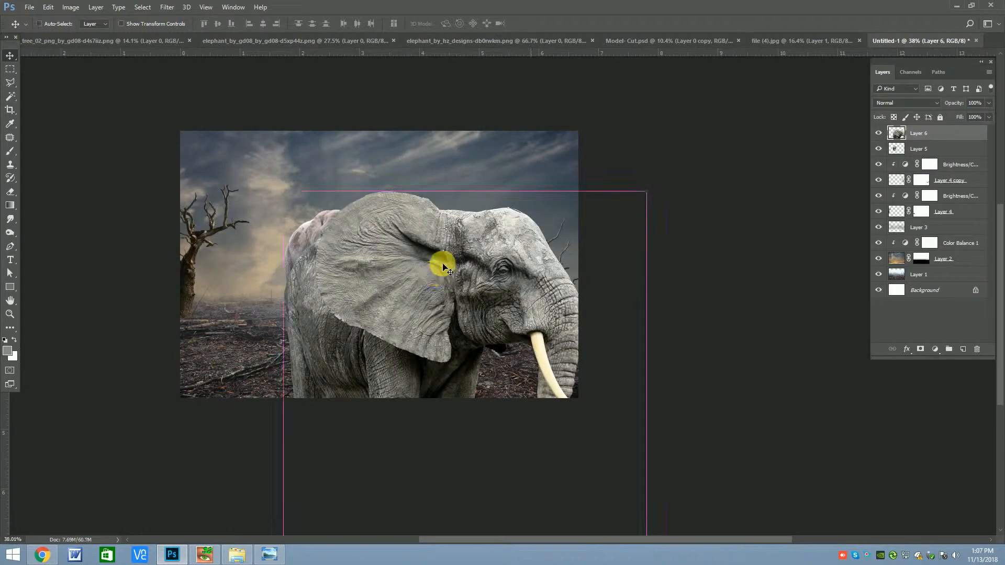
pyautogui.moveTo(650, 187); pyautogui.dragTo(559, 281)
pyautogui.moveTo(497, 361); pyautogui.dragTo(450, 248)
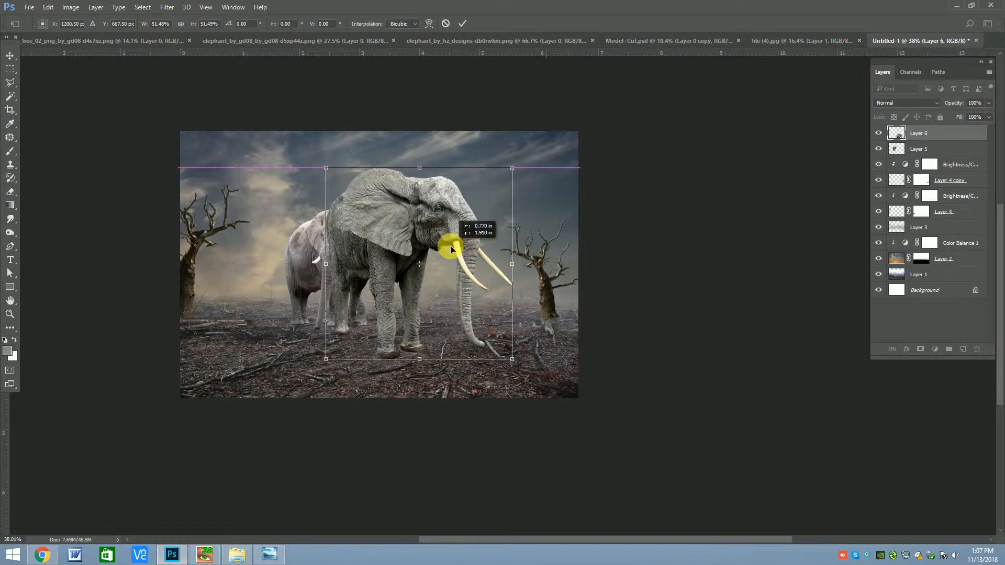
pyautogui.moveTo(513, 168); pyautogui.dragTo(485, 196)
pyautogui.moveTo(448, 223); pyautogui.dragTo(456, 245)
pyautogui.press('Return')
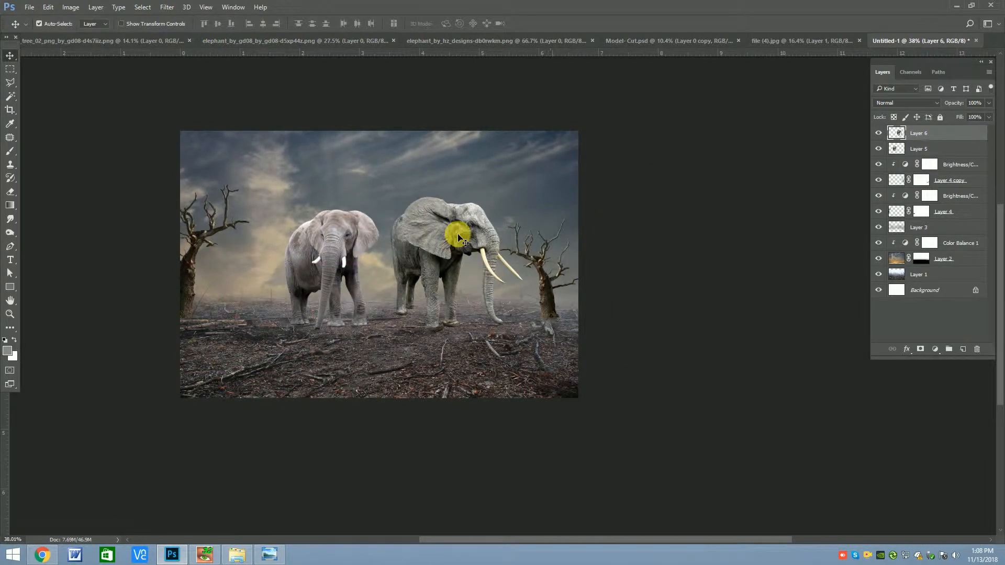
# Flip the side-facing elephant on Layer 6 horizontally, scale it to about 79% and place it left of the right tree.
pyautogui.hotkey('ctrl', 't')
pyautogui.rightClick(457, 230)
pyautogui.click(489, 386)
pyautogui.moveTo(503, 251); pyautogui.dragTo(479, 252)
pyautogui.moveTo(504, 198); pyautogui.dragTo(469, 246)
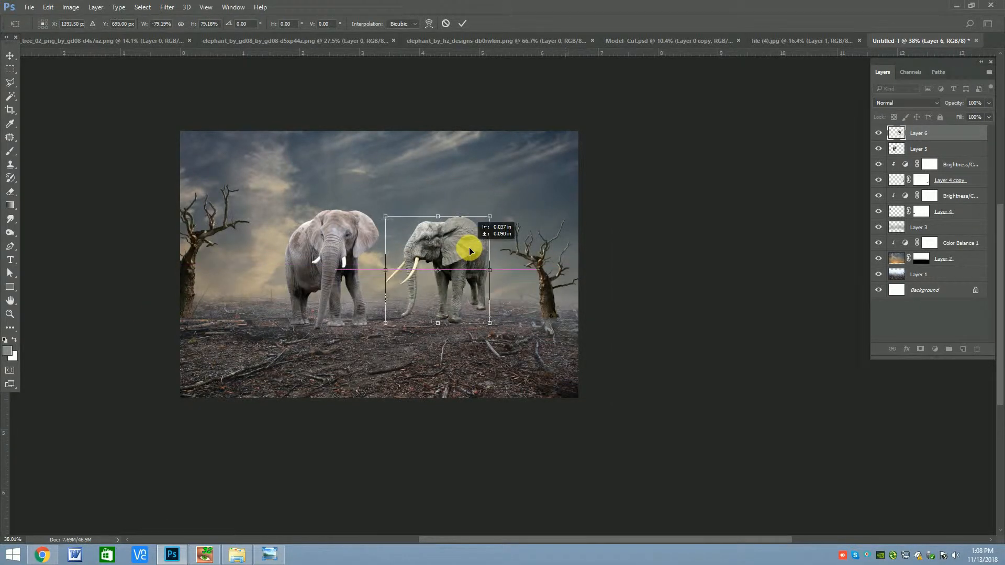
pyautogui.press('Return')
# Look through the open source images, close the tree_02 document and return to the Untitled-1 scene.
pyautogui.click(341, 41)
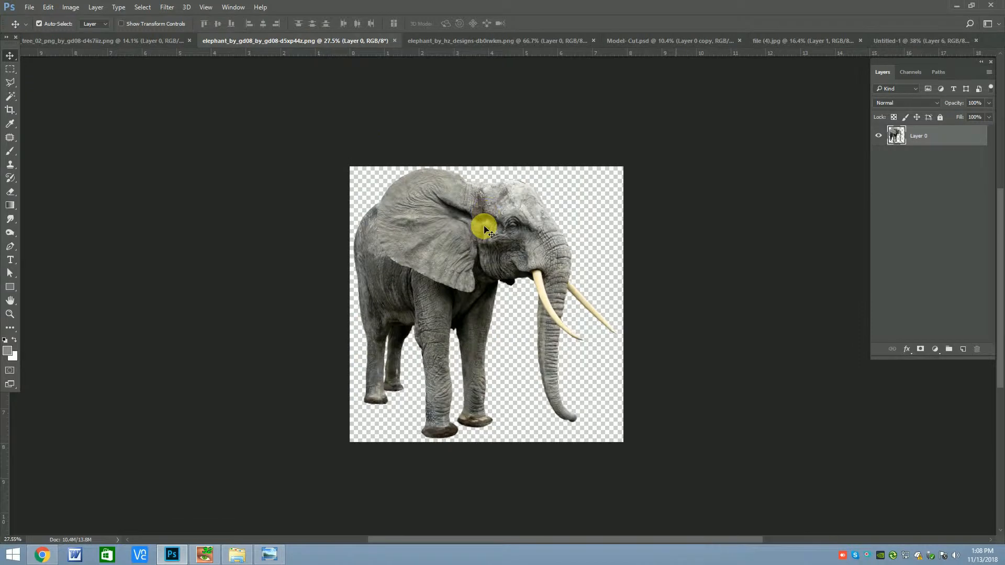
pyautogui.click(165, 39)
pyautogui.click(271, 39)
pyautogui.click(121, 40)
pyautogui.hotkey('ctrl', 'w')
pyautogui.click(240, 40)
pyautogui.click(479, 40)
pyautogui.click(278, 38)
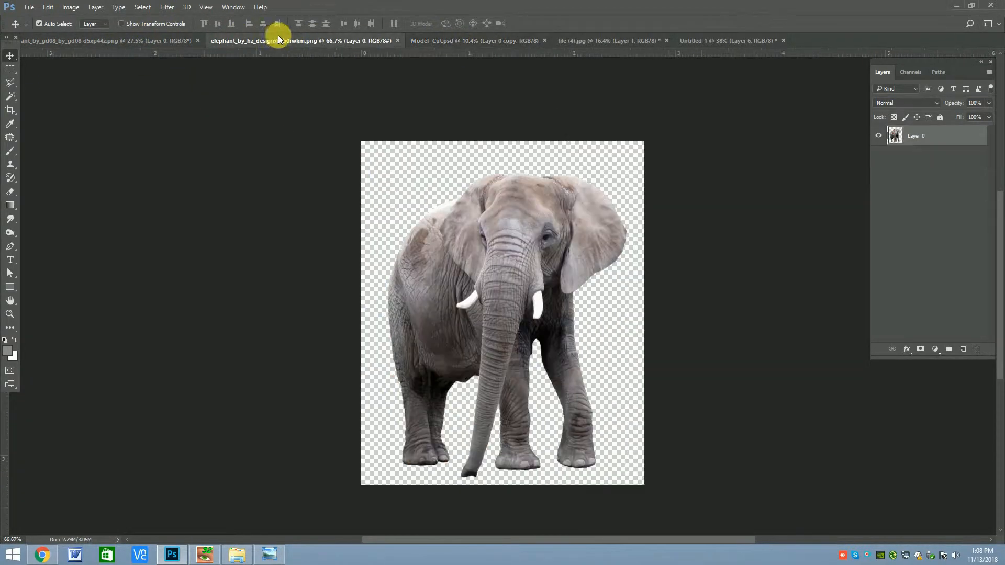
pyautogui.click(715, 40)
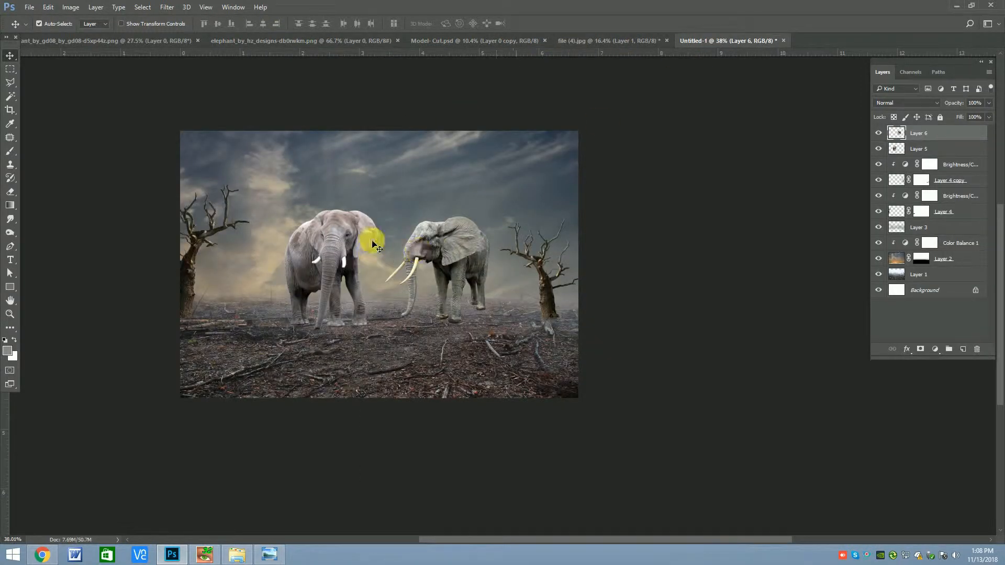
# Duplicate the front-facing elephant on Layer 5, mirror the copy horizontally and place it between the other two elephants.
pyautogui.keyDown('ctrl'); pyautogui.click(336, 245); pyautogui.keyUp('ctrl')
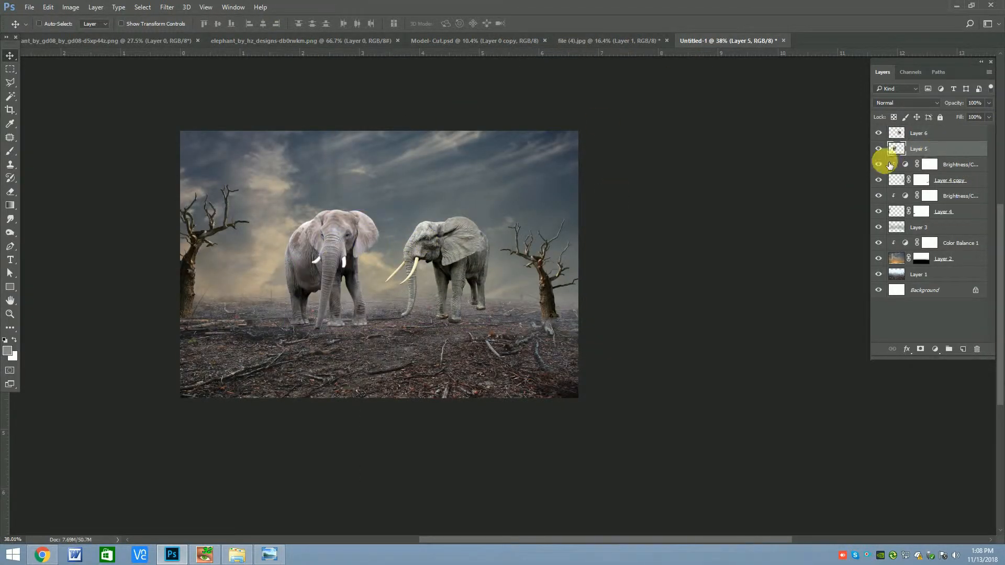
pyautogui.hotkey('ctrl', 'alt', 't')
pyautogui.moveTo(363, 262); pyautogui.dragTo(417, 279)
pyautogui.moveTo(446, 223); pyautogui.dragTo(460, 209)
pyautogui.rightClick(402, 244)
pyautogui.click(440, 400)
pyautogui.press('Return')
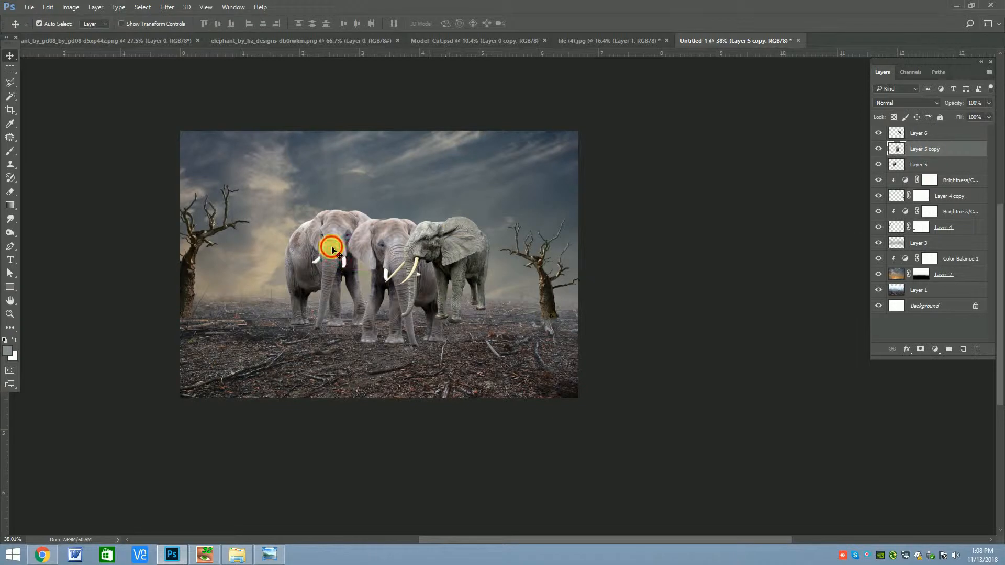
# Scale the original front-facing elephant on Layer 5 down to about 72%.
pyautogui.click(332, 251)
pyautogui.hotkey('ctrl', 't')
pyautogui.moveTo(359, 213); pyautogui.dragTo(360, 231)
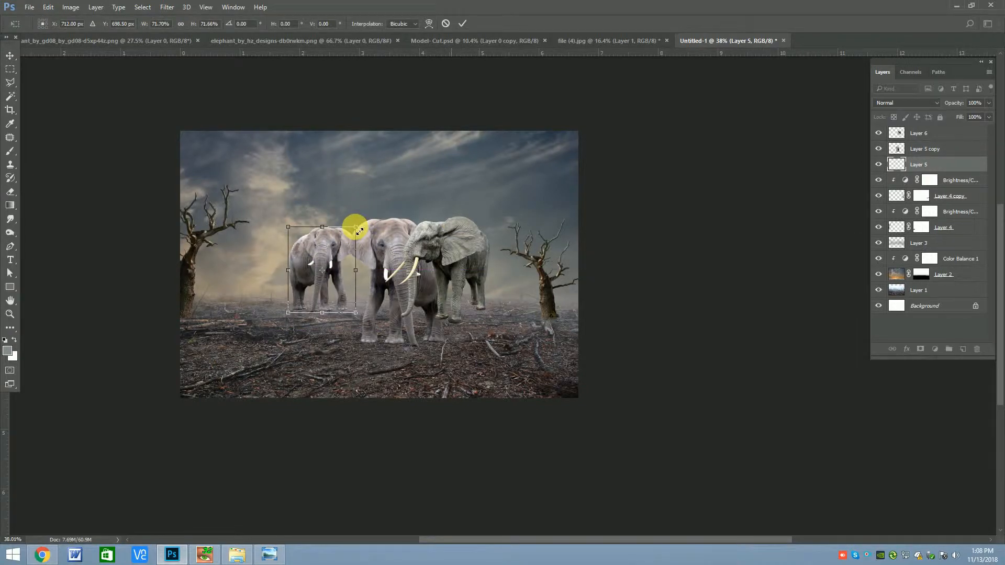
pyautogui.press('Return')
# Move the side-facing elephant on Layer 6 toward the right tree, overlapping the tree's branches.
pyautogui.click(461, 244)
pyautogui.hotkey('ctrl', 't')
pyautogui.moveTo(461, 252); pyautogui.dragTo(501, 254)
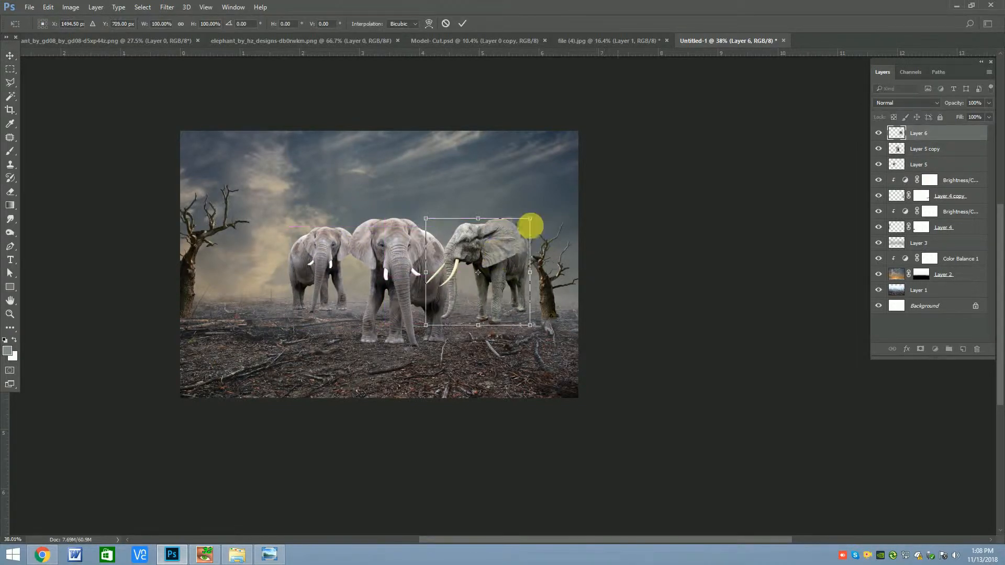
pyautogui.hotkey('alt', 'space')
pyautogui.click(938, 138)
pyautogui.press('Return')
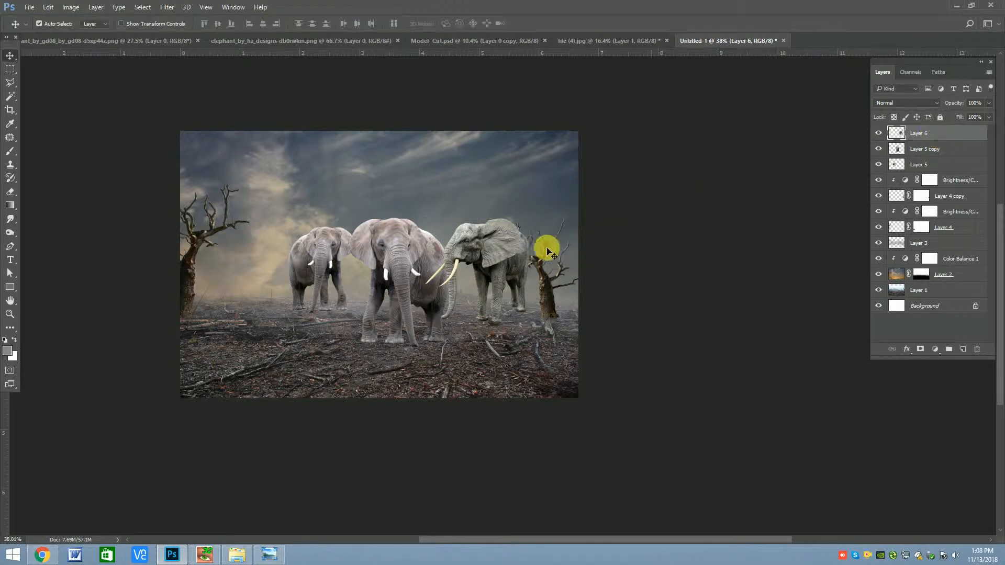
# Try to restack Layer 6 beneath the right tree's layers, and undo the reordering.
pyautogui.moveTo(958, 156); pyautogui.dragTo(942, 212)
pyautogui.keyDown('alt'); pyautogui.click(950, 190); pyautogui.keyUp('alt')
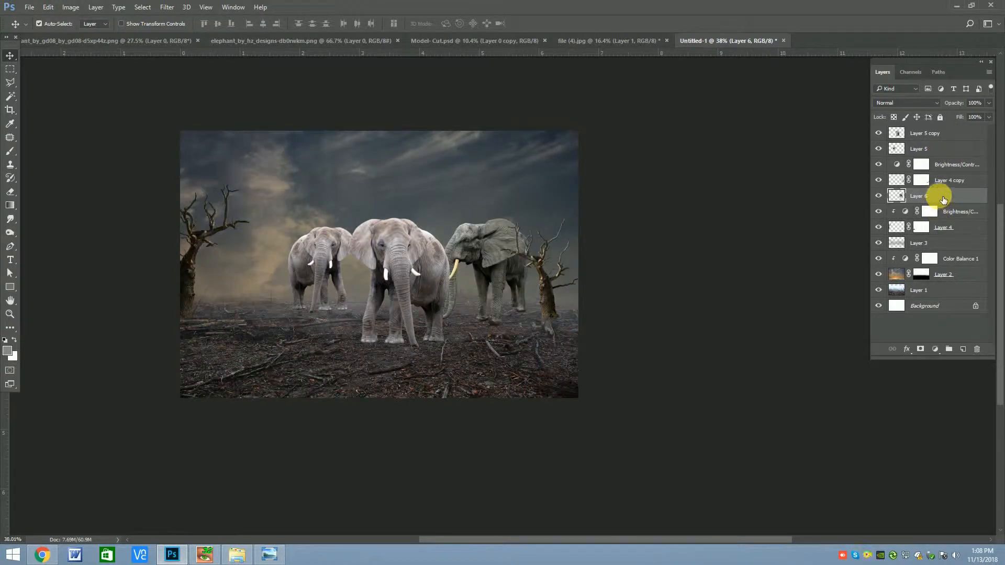
pyautogui.keyDown('alt'); pyautogui.click(940, 203); pyautogui.keyUp('alt')
pyautogui.hotkey('ctrl', 'z')
pyautogui.moveTo(942, 196); pyautogui.dragTo(945, 217)
pyautogui.hotkey('ctrl', 'alt', 'z')
pyautogui.hotkey('ctrl', 'alt', 'z')
pyautogui.hotkey('ctrl', 'alt', 'z')
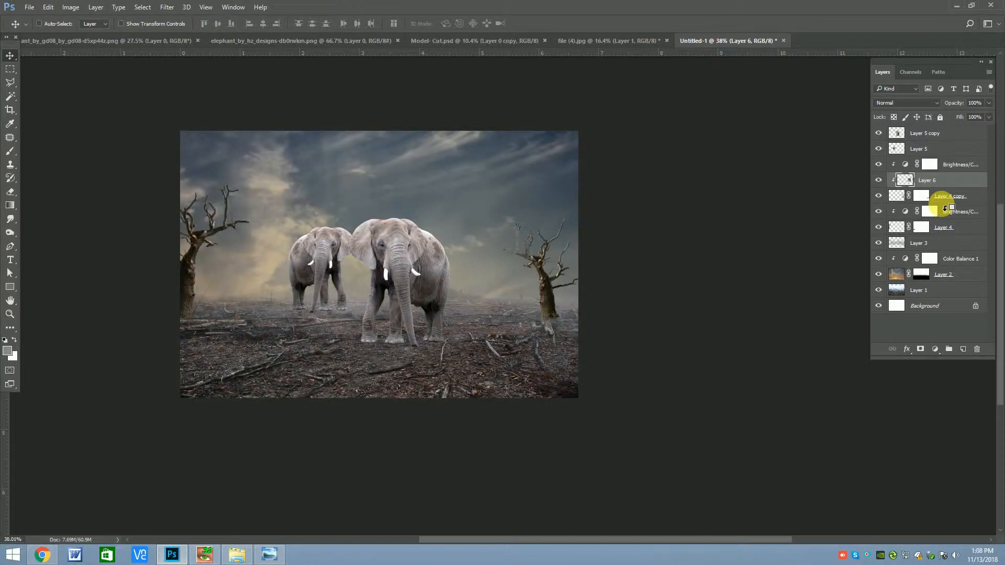
pyautogui.hotkey('ctrl', 'alt', 'z')
pyautogui.hotkey('ctrl', 'alt', 'z')
pyautogui.hotkey('ctrl', 'alt', 'z')
# Rearrange the three elephants, with the side-facing one in the middle and the mirrored copy beside the right tree.
pyautogui.moveTo(459, 257); pyautogui.dragTo(459, 264)
pyautogui.moveTo(313, 252); pyautogui.dragTo(305, 265)
pyautogui.moveTo(396, 269); pyautogui.dragTo(389, 268)
pyautogui.moveTo(487, 258); pyautogui.dragTo(363, 260)
pyautogui.moveTo(436, 266); pyautogui.dragTo(481, 262)
pyautogui.moveTo(343, 250); pyautogui.dragTo(354, 261)
pyautogui.scroll(1, 309, 267)
pyautogui.scroll(-1, 316, 272)
pyautogui.scroll(1, 314, 269)
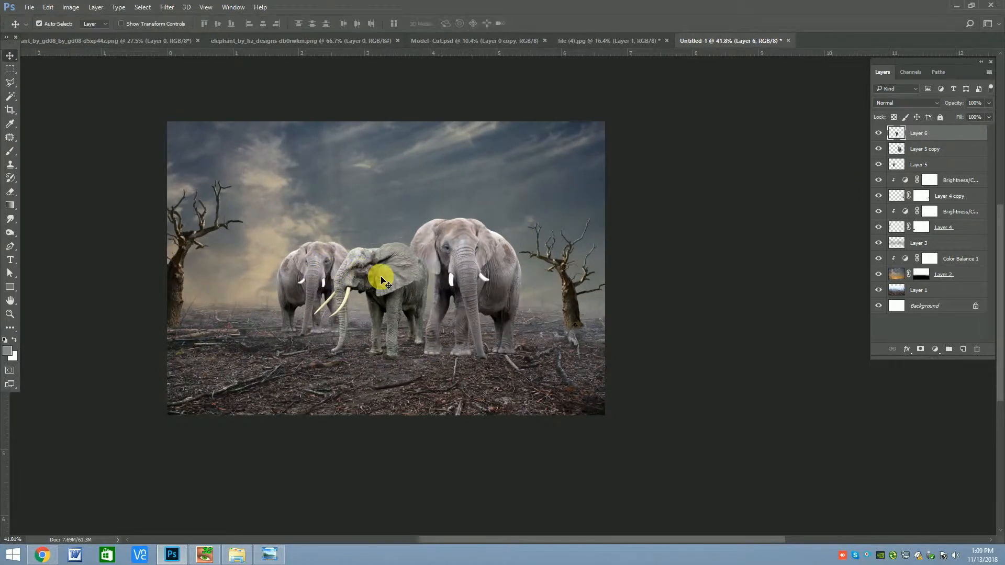
# Delete the mirrored elephant copy standing next to the right tree.
pyautogui.click(455, 252)
pyautogui.click(309, 265)
pyautogui.click(498, 263)
pyautogui.press('Delete')
# Place the side-facing elephant just left of the right tree and nudge the front-facing elephant slightly on the left side.
pyautogui.moveTo(385, 264); pyautogui.dragTo(470, 255)
pyautogui.scroll(-1, 335, 269)
pyautogui.scroll(1, 329, 274)
pyautogui.hotkey('ctrl', 't')
pyautogui.moveTo(471, 264); pyautogui.dragTo(479, 269)
pyautogui.press('Return')
pyautogui.click(310, 271)
pyautogui.moveTo(310, 272); pyautogui.dragTo(308, 268)
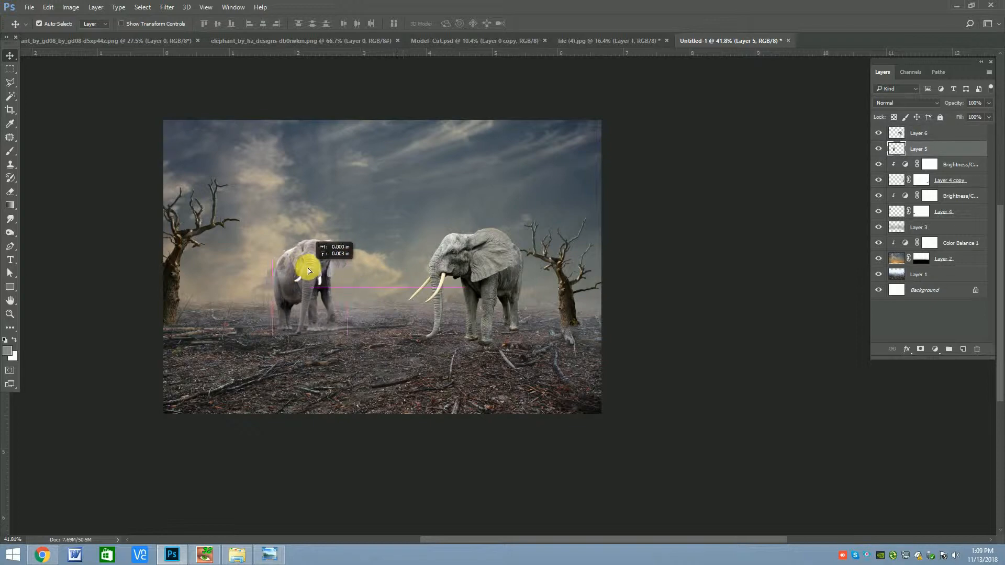
# Clip a Color Balance adjustment to the Layer 6 elephant, shifting midtones about +14 toward red and fine-tuning the other color sliders.
pyautogui.scroll(-1, 375, 276)
pyautogui.scroll(2, 449, 282)
pyautogui.scroll(1, 450, 283)
pyautogui.scroll(-1, 438, 332)
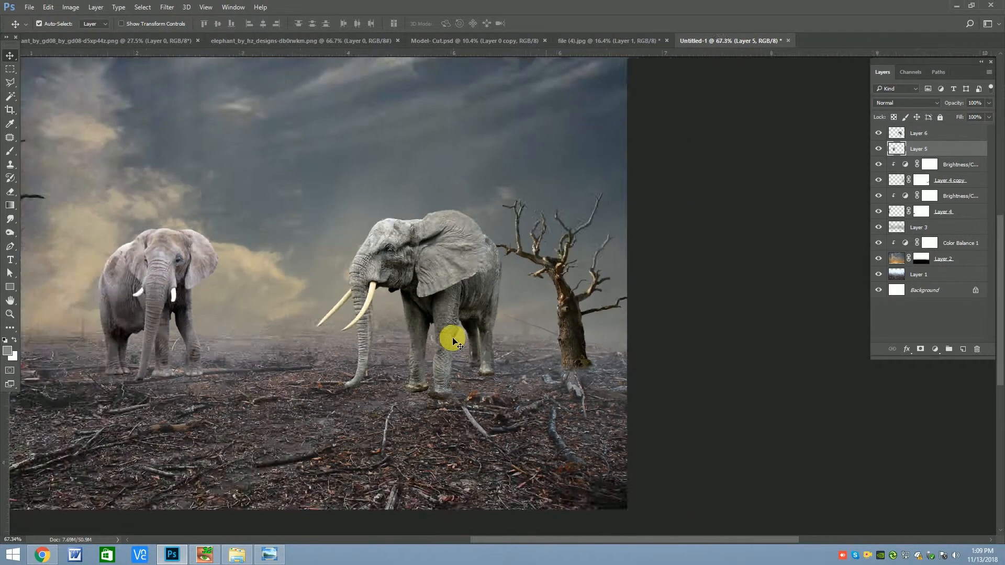
pyautogui.scroll(-1, 449, 337)
pyautogui.scroll(1, 444, 321)
pyautogui.click(446, 315)
pyautogui.click(977, 118)
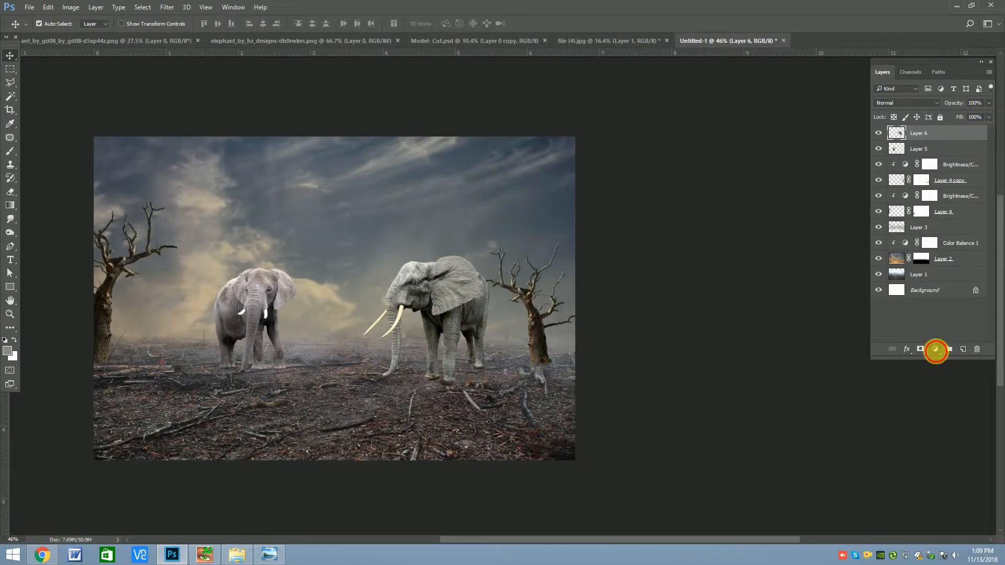
pyautogui.click(935, 350)
pyautogui.click(924, 232)
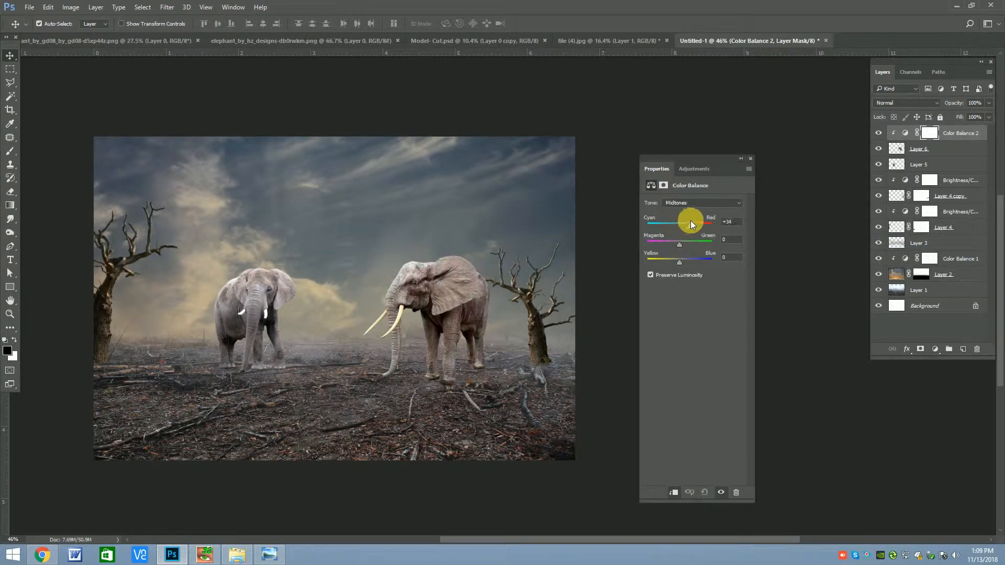
pyautogui.moveTo(684, 247)
pyautogui.mouseDown()
pyautogui.moveTo(676, 245)
pyautogui.moveTo(685, 243)
pyautogui.moveTo(683, 261)
pyautogui.mouseUp()
pyautogui.click(751, 158)
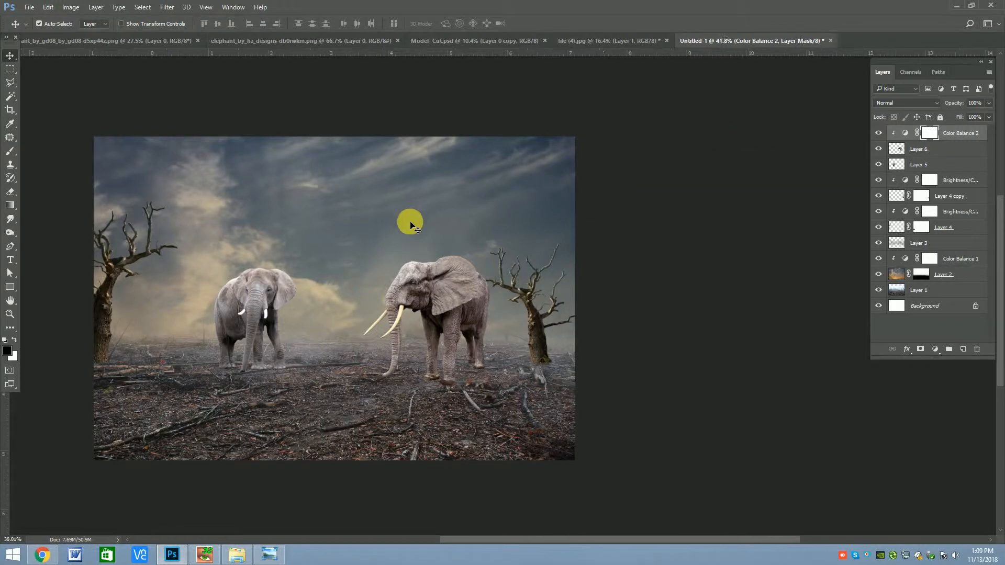
# Add a new empty layer directly above Layer 6 and switch to the Brush tool.
pyautogui.scroll(-2, 412, 223)
pyautogui.scroll(3, 387, 358)
pyautogui.click(936, 148)
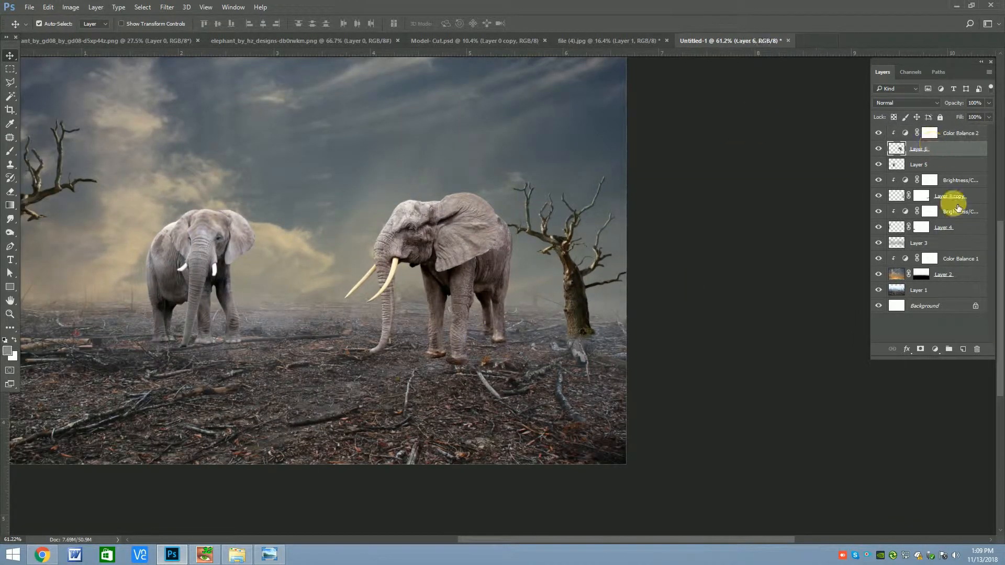
pyautogui.click(962, 350)
pyautogui.click(9, 152)
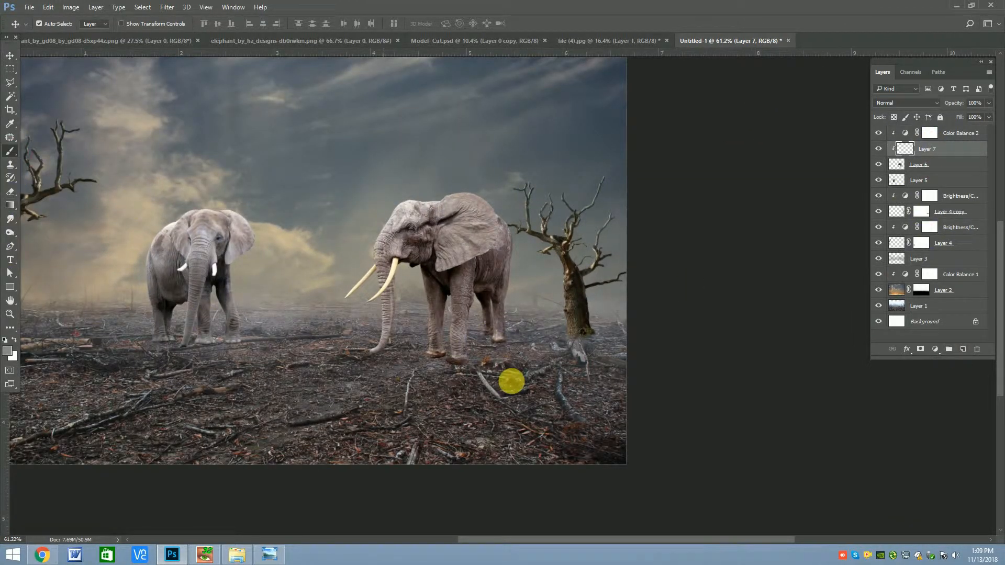
# Shrink the brush to fit the side-facing elephant's feet and move Layer 7 beneath Layer 6.
pyautogui.scroll(7, 461, 370)
pyautogui.press('[')
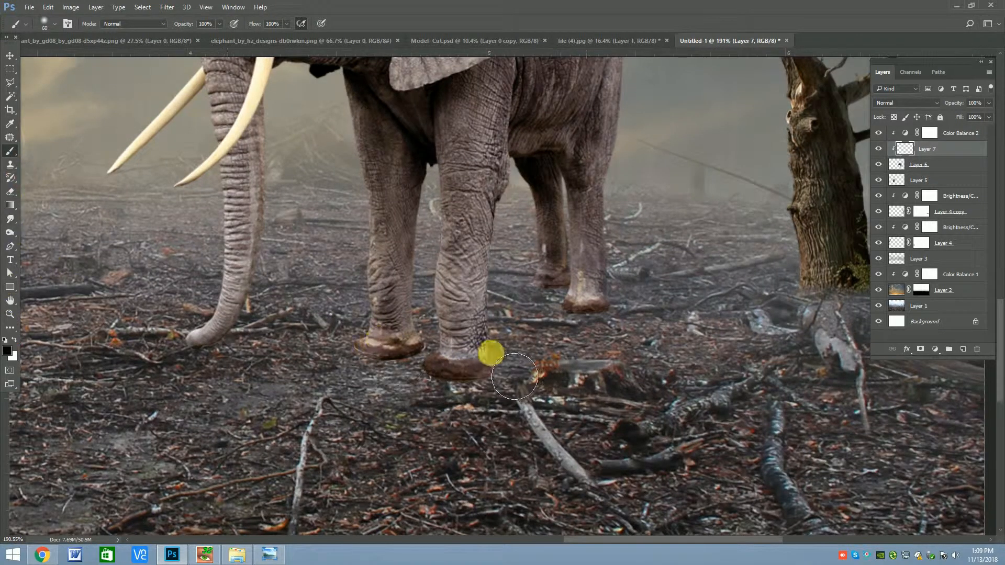
pyautogui.scroll(1, 490, 361)
pyautogui.press('[')
pyautogui.press('[')
pyautogui.press('[')
pyautogui.press('[')
pyautogui.press('[')
pyautogui.press('[')
pyautogui.press('[')
pyautogui.press('[')
pyautogui.press('[')
pyautogui.press('[')
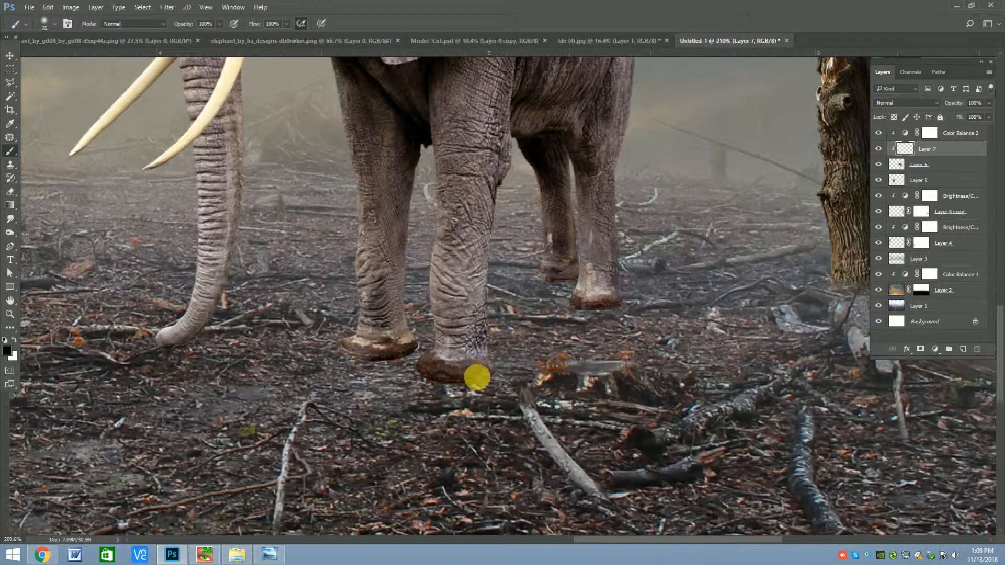
pyautogui.moveTo(937, 156)
pyautogui.mouseDown()
pyautogui.moveTo(926, 172)
pyautogui.moveTo(925, 159)
pyautogui.mouseUp()
# Paint small black contact shadows under the side-facing elephant's feet on Layer 7.
pyautogui.press(']')
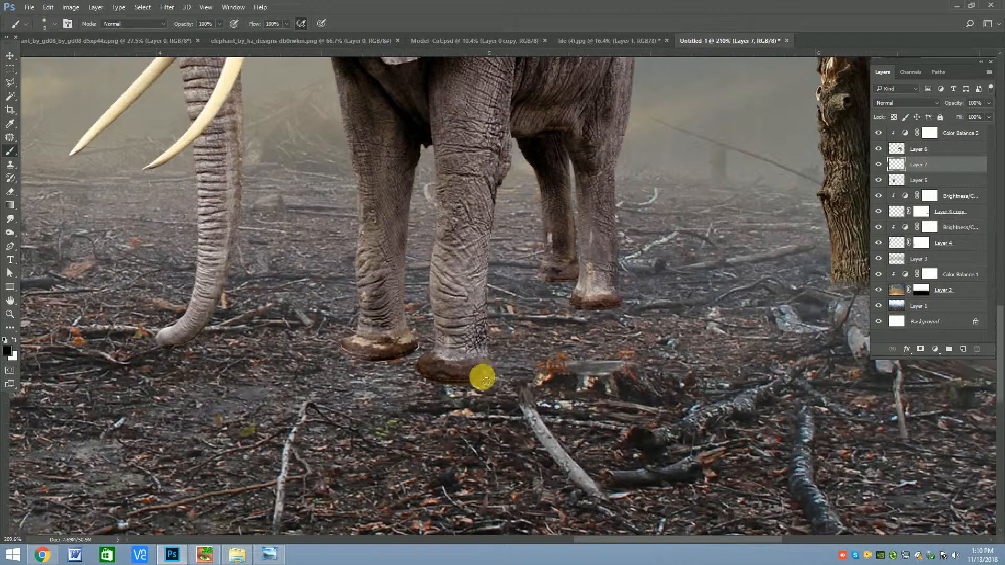
pyautogui.press(']')
pyautogui.moveTo(444, 383)
pyautogui.mouseDown()
pyautogui.moveTo(498, 379)
pyautogui.moveTo(439, 383)
pyautogui.moveTo(492, 384)
pyautogui.moveTo(429, 355)
pyautogui.moveTo(357, 356)
pyautogui.moveTo(623, 311)
pyautogui.moveTo(566, 284)
pyautogui.mouseUp()
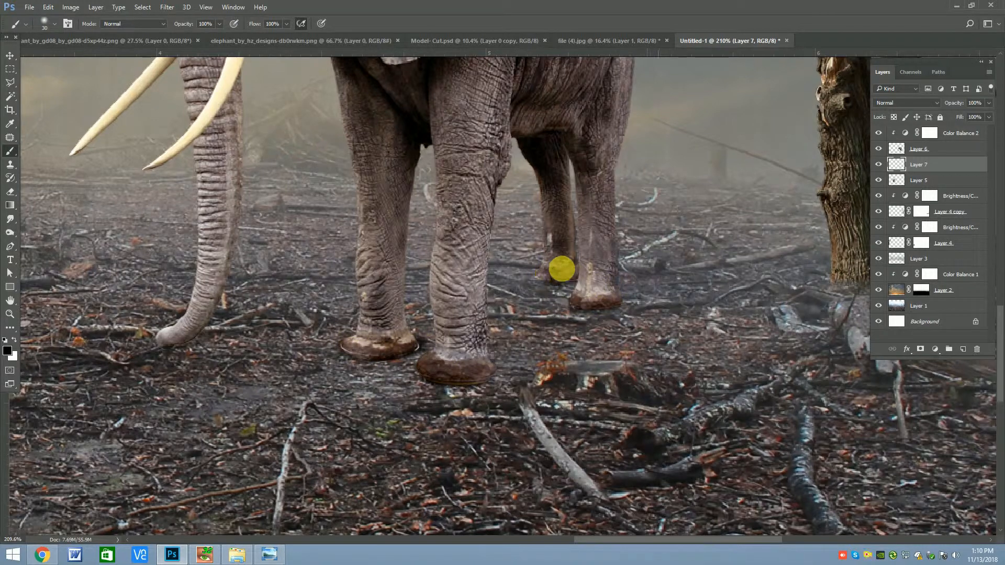
pyautogui.scroll(-5, 562, 268)
pyautogui.scroll(3, 377, 290)
pyautogui.scroll(-3, 419, 316)
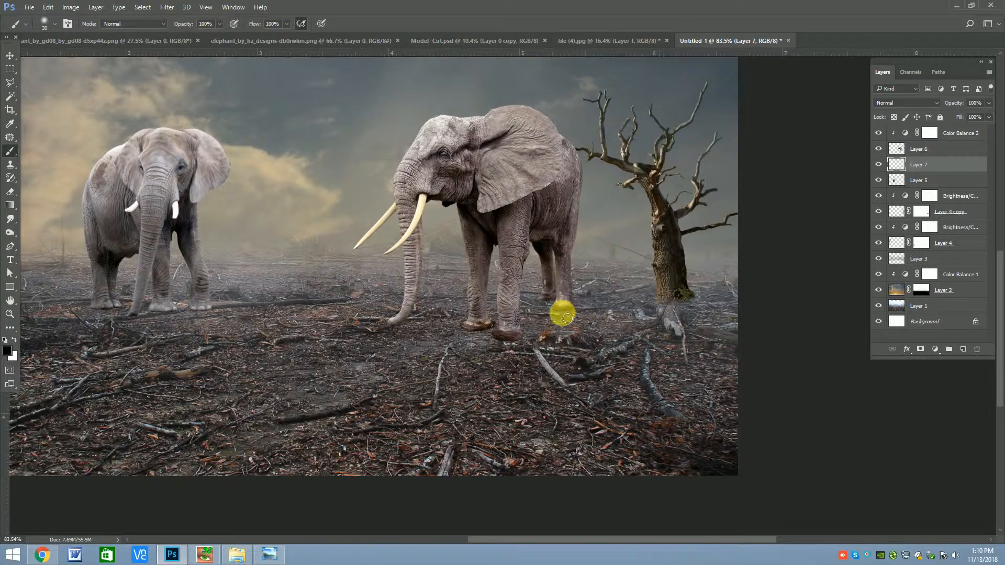
pyautogui.scroll(3, 570, 311)
pyautogui.moveTo(568, 296)
pyautogui.mouseDown()
pyautogui.moveTo(539, 319)
pyautogui.moveTo(541, 280)
pyautogui.moveTo(395, 348)
pyautogui.mouseUp()
# Paint a soft black cast shadow at 41% brush opacity from the side-facing elephant's feet toward the lower-left ground.
pyautogui.scroll(-3, 395, 348)
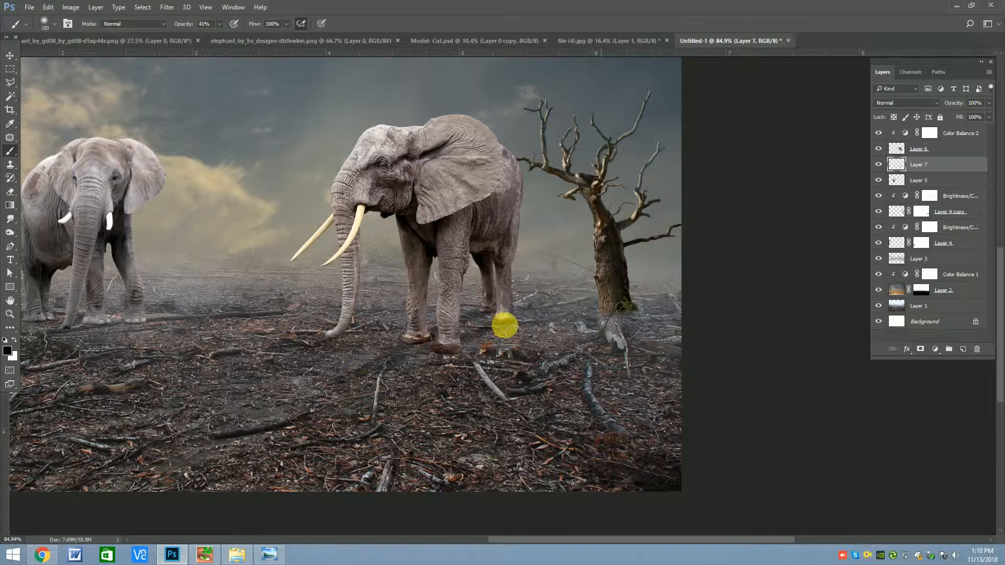
pyautogui.moveTo(494, 320); pyautogui.dragTo(148, 415)
pyautogui.scroll(-4, 377, 368)
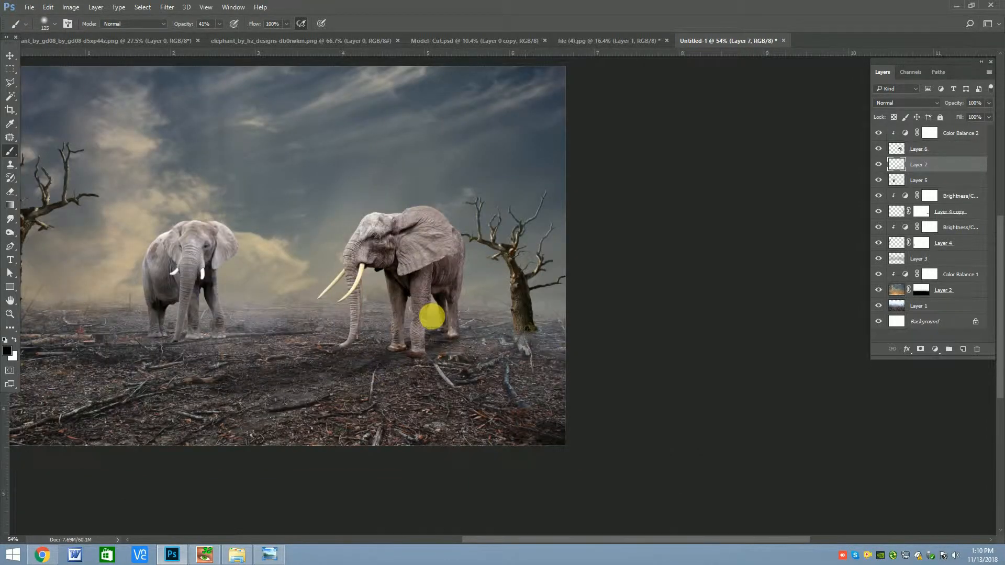
pyautogui.scroll(2, 445, 335)
pyautogui.press('[')
pyautogui.moveTo(474, 355); pyautogui.dragTo(414, 378)
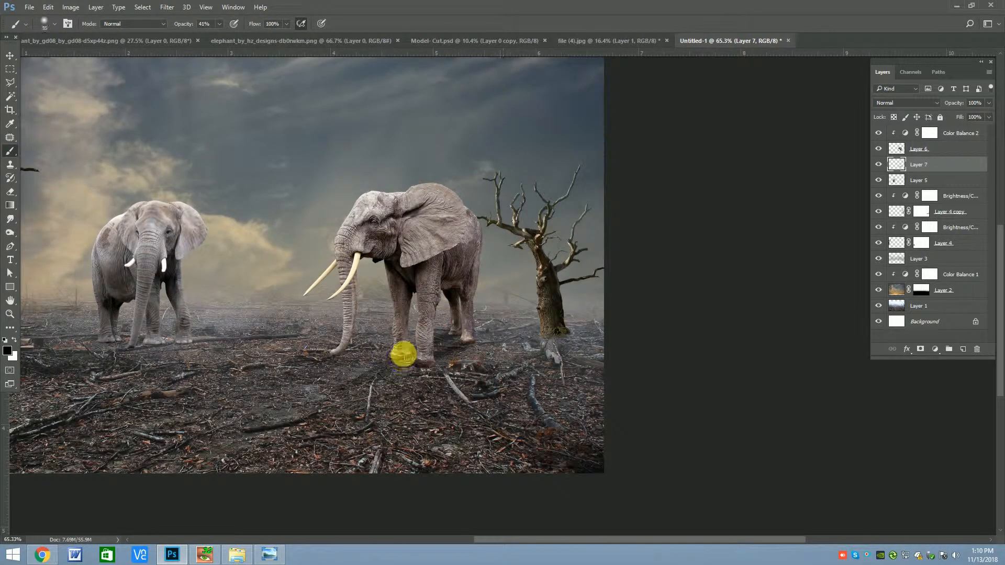
pyautogui.moveTo(415, 360); pyautogui.dragTo(396, 356)
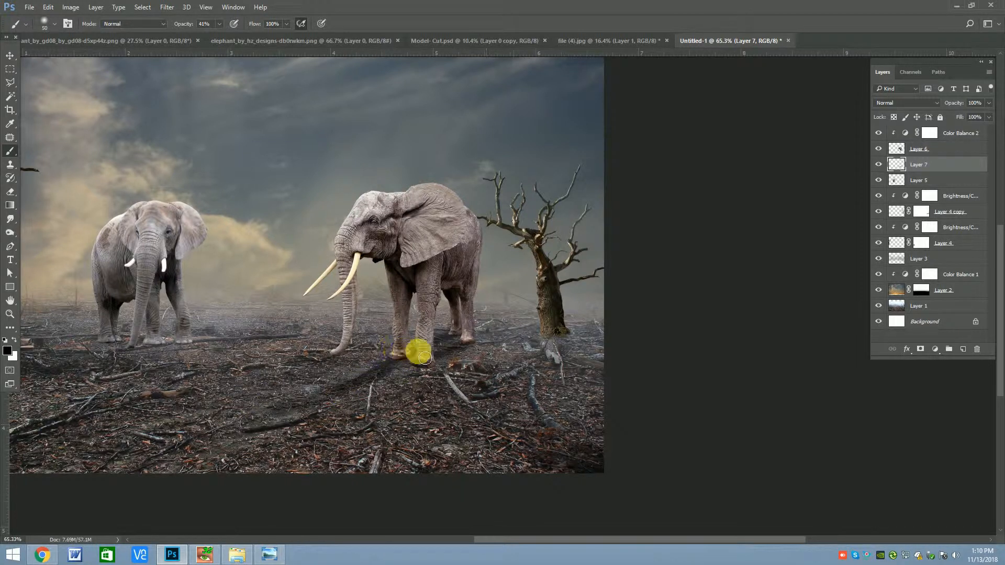
# Enlarge the brush to 175 px and broaden the side-facing elephant's cast shadow on the ground.
pyautogui.press(']')
pyautogui.press(']')
pyautogui.press(']')
pyautogui.press(']')
pyautogui.press(']')
pyautogui.press(']')
pyautogui.press(']')
pyautogui.press(']')
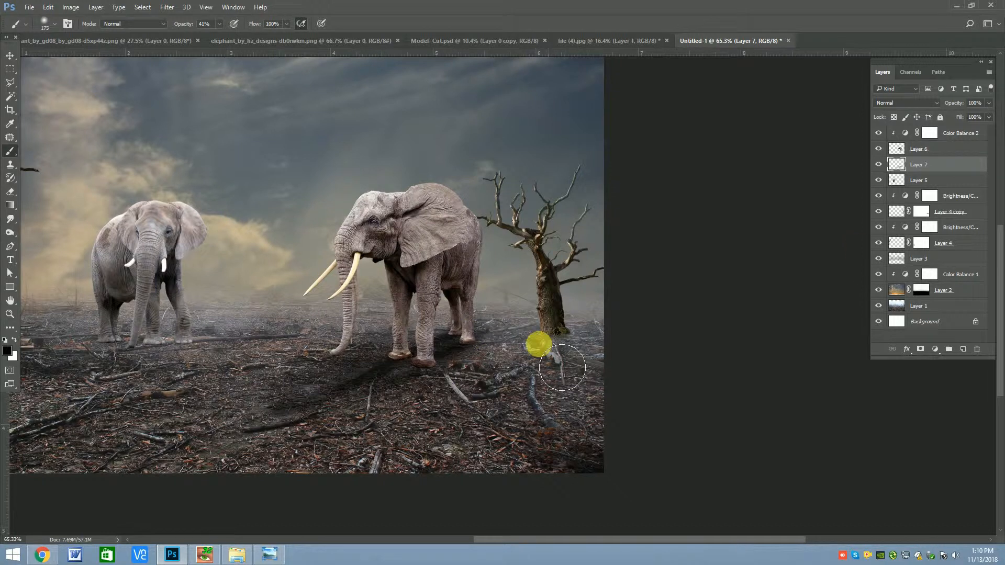
# Set shadow Layer 7 to 65% opacity with Multiply blending, and compare the scene with and without it.
pyautogui.moveTo(979, 115); pyautogui.dragTo(972, 116)
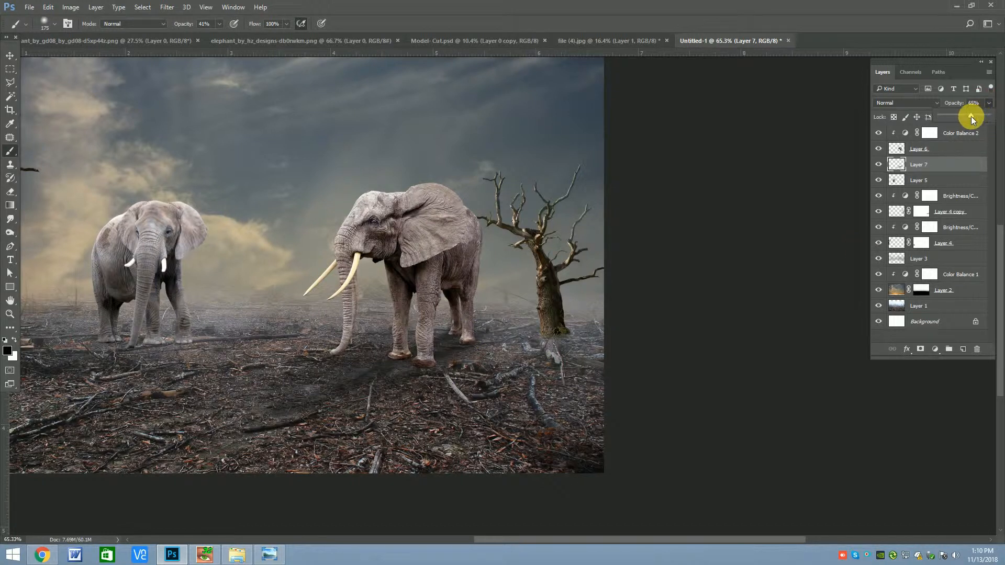
pyautogui.click(920, 103)
pyautogui.click(884, 137)
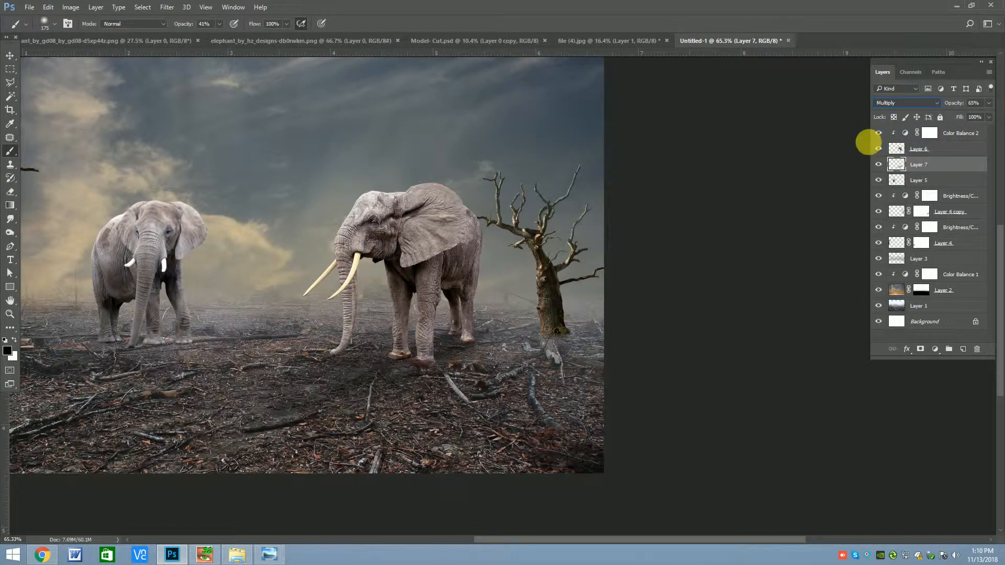
pyautogui.click(879, 164)
pyautogui.click(879, 165)
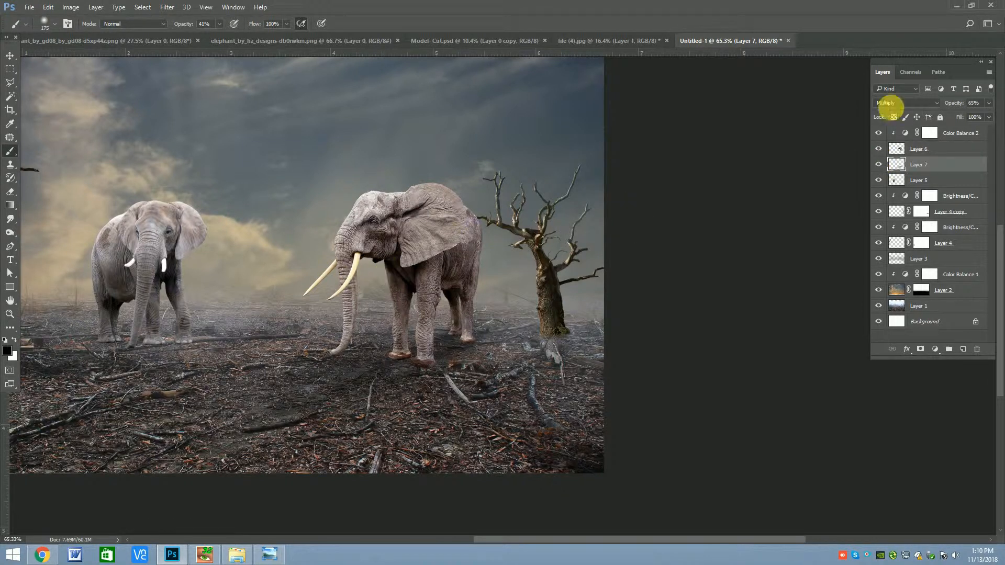
pyautogui.click(10, 195)
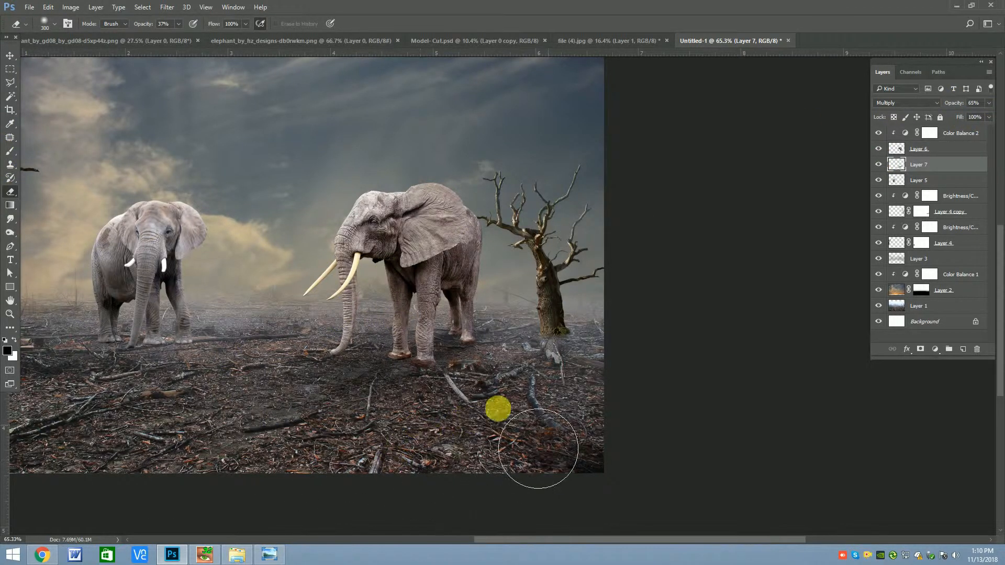
# Add a new layer for the front-facing elephant's shadow and move it beneath Layer 5.
pyautogui.click(9, 56)
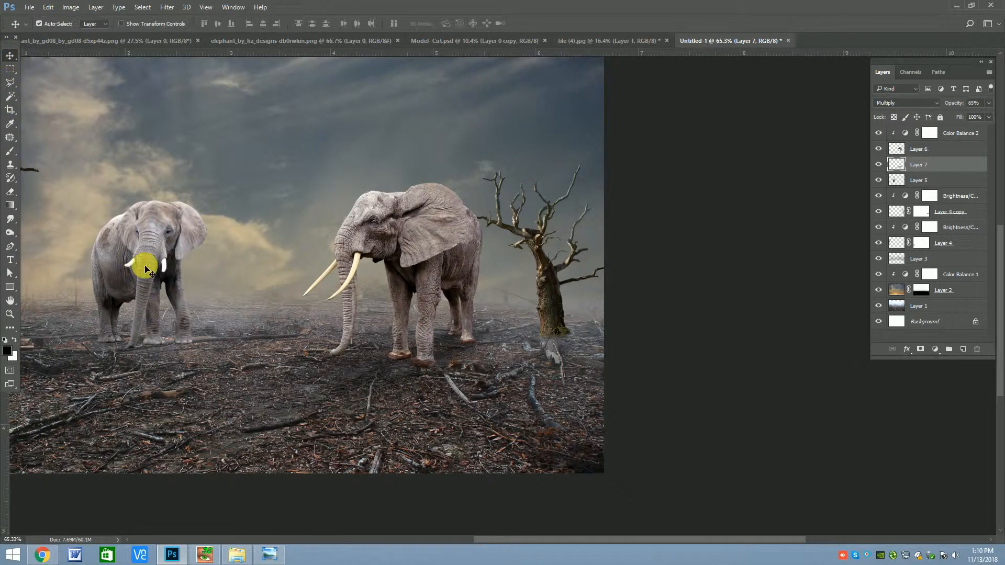
pyautogui.click(141, 265)
pyautogui.click(963, 350)
pyautogui.moveTo(941, 208); pyautogui.dragTo(926, 205)
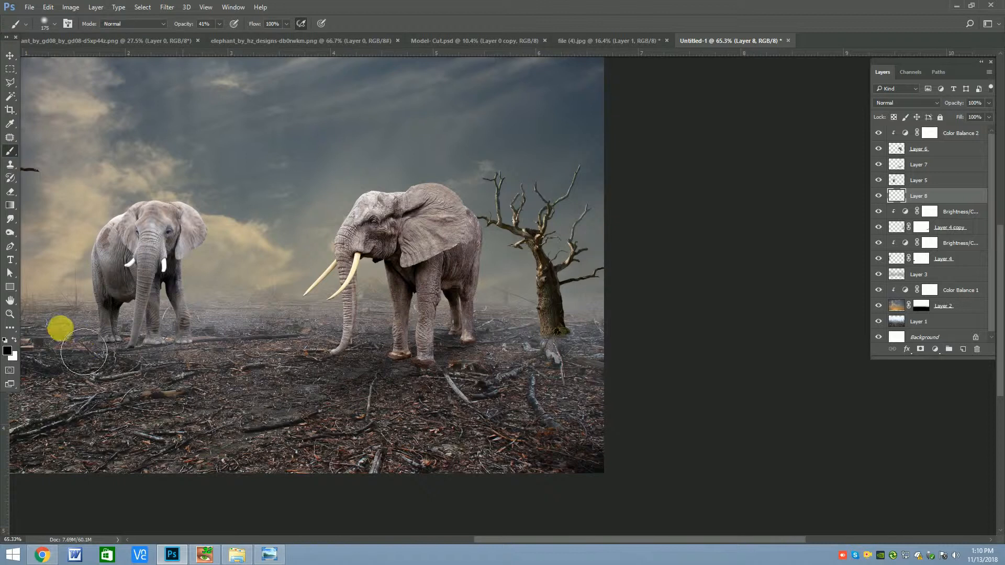
# Paint a soft black shadow at 100% brush opacity on the ground beneath the front-facing elephant's feet.
pyautogui.moveTo(242, 317); pyautogui.dragTo(368, 337)
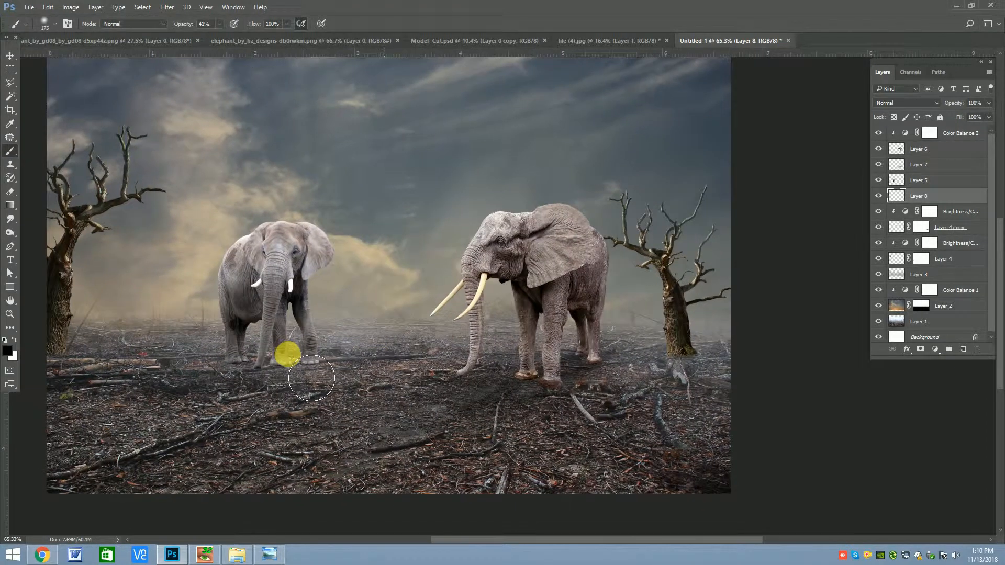
pyautogui.scroll(1, 317, 380)
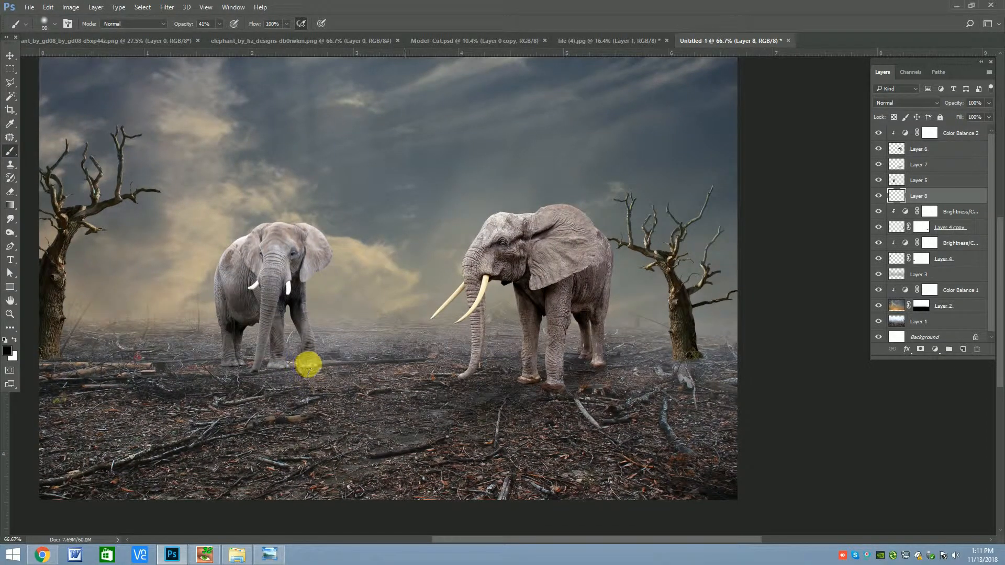
pyautogui.press('[')
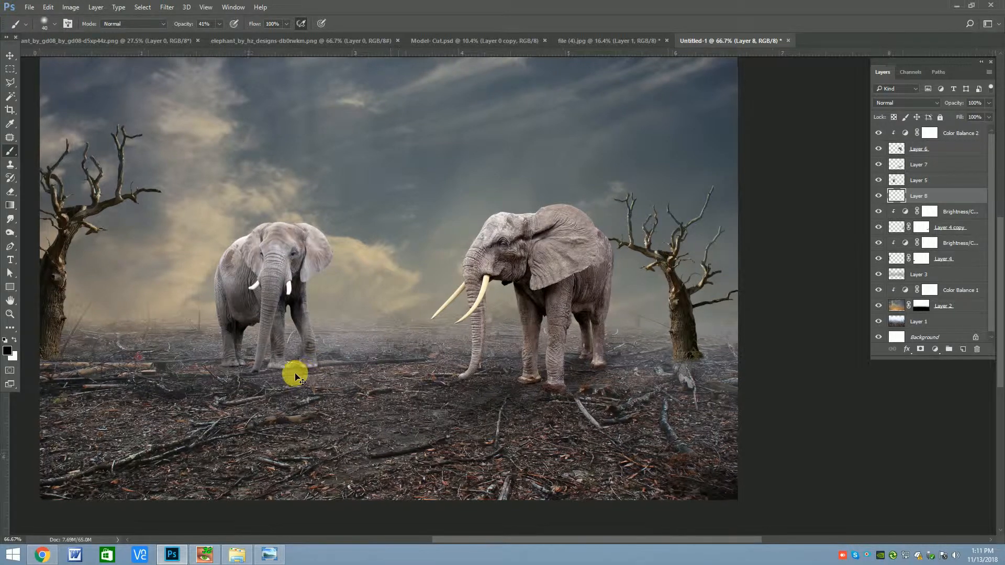
pyautogui.scroll(1, 291, 373)
pyautogui.moveTo(280, 372); pyautogui.dragTo(372, 361)
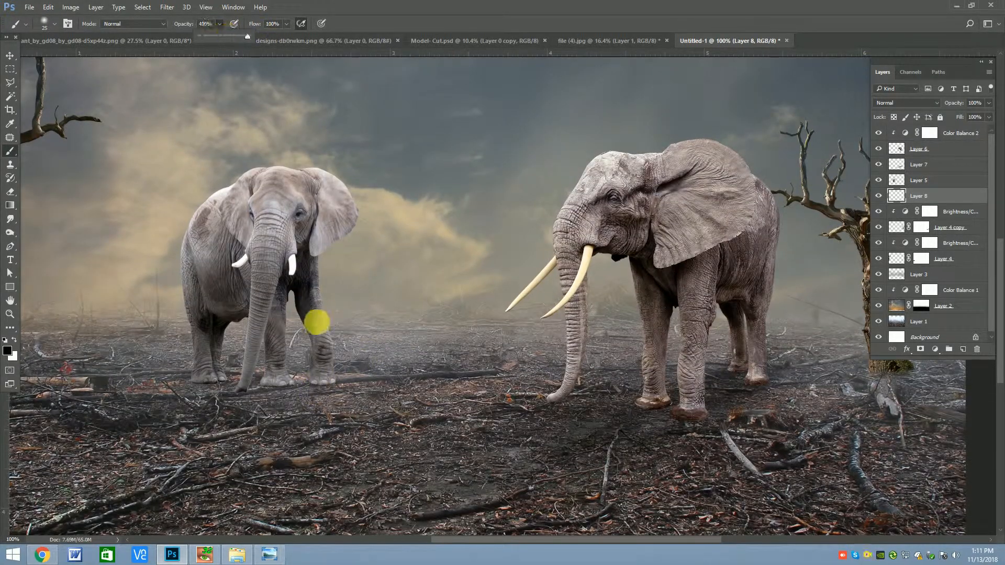
pyautogui.scroll(1, 321, 375)
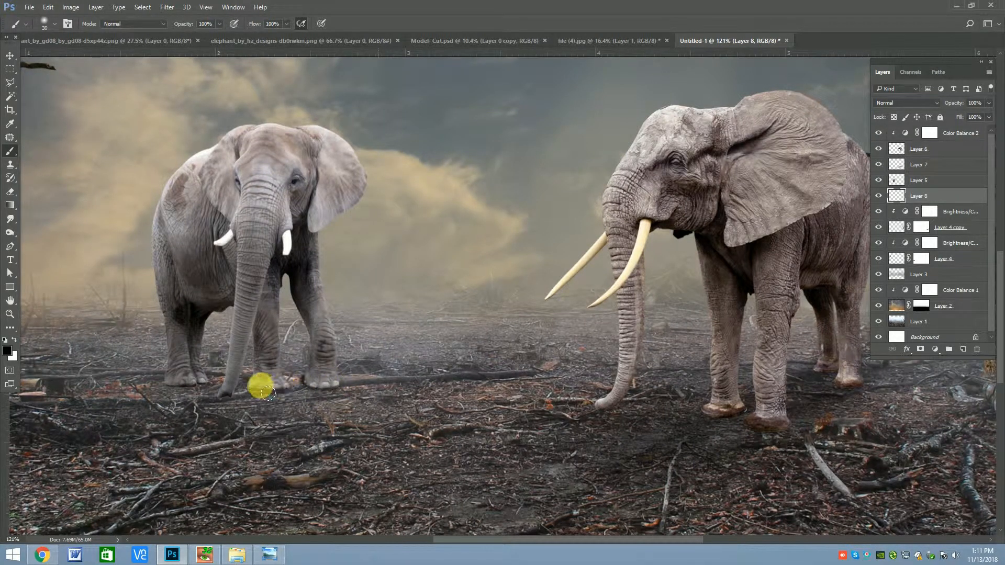
pyautogui.press(']')
pyautogui.press(']')
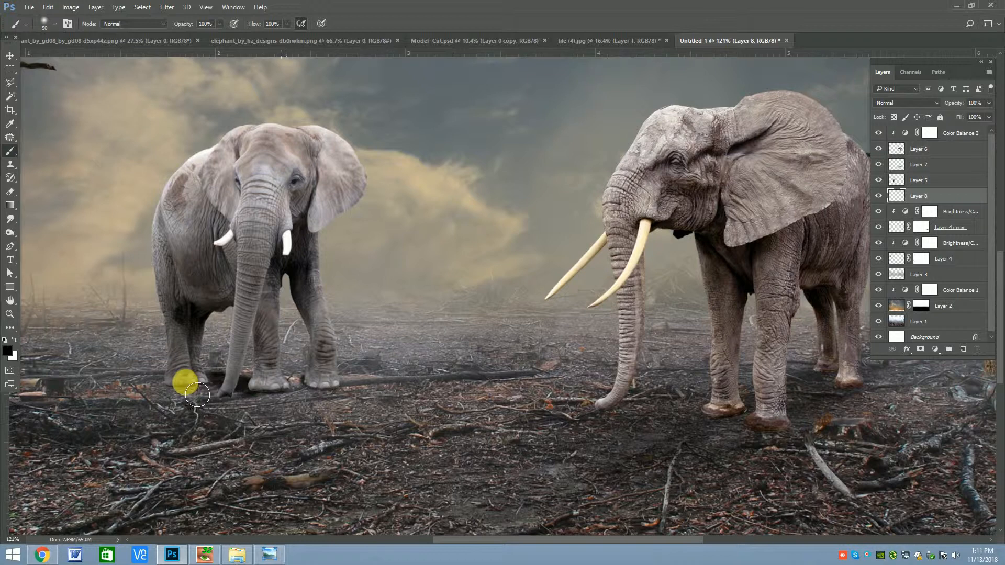
pyautogui.press(']')
pyautogui.press(']')
pyautogui.press(']')
pyautogui.press(']')
pyautogui.moveTo(256, 401); pyautogui.dragTo(361, 407)
# Enlarge the brush to 175 px and broaden the front-facing elephant's ground shadow.
pyautogui.scroll(-5, 350, 402)
pyautogui.press(']')
pyautogui.press(']')
pyautogui.press(']')
pyautogui.press(']')
pyautogui.moveTo(278, 395); pyautogui.dragTo(285, 402)
# Set shadow Layer 8 to Multiply blending at 51% opacity.
pyautogui.scroll(-2, 285, 402)
pyautogui.click(916, 103)
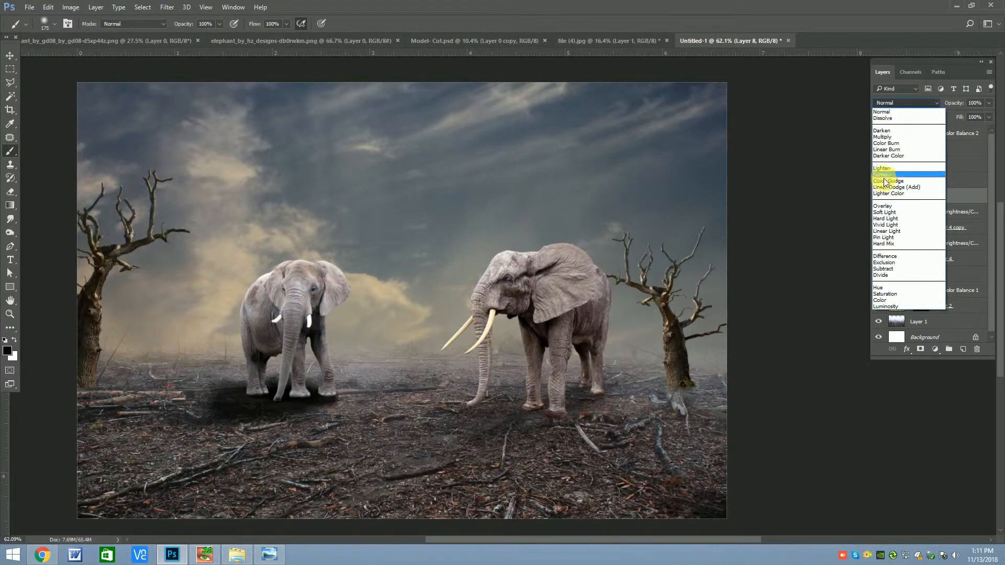
pyautogui.click(883, 174)
pyautogui.click(884, 102)
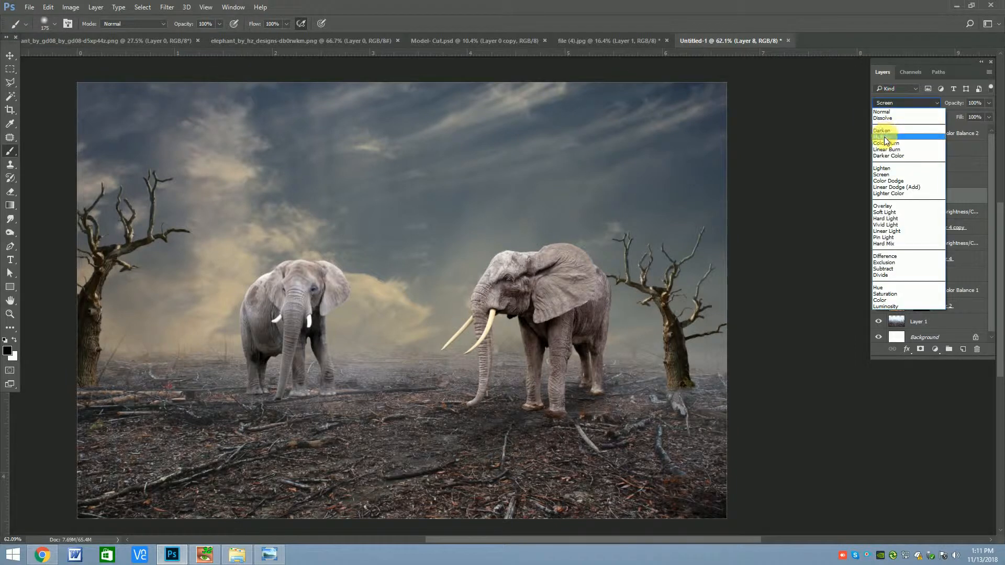
pyautogui.click(883, 137)
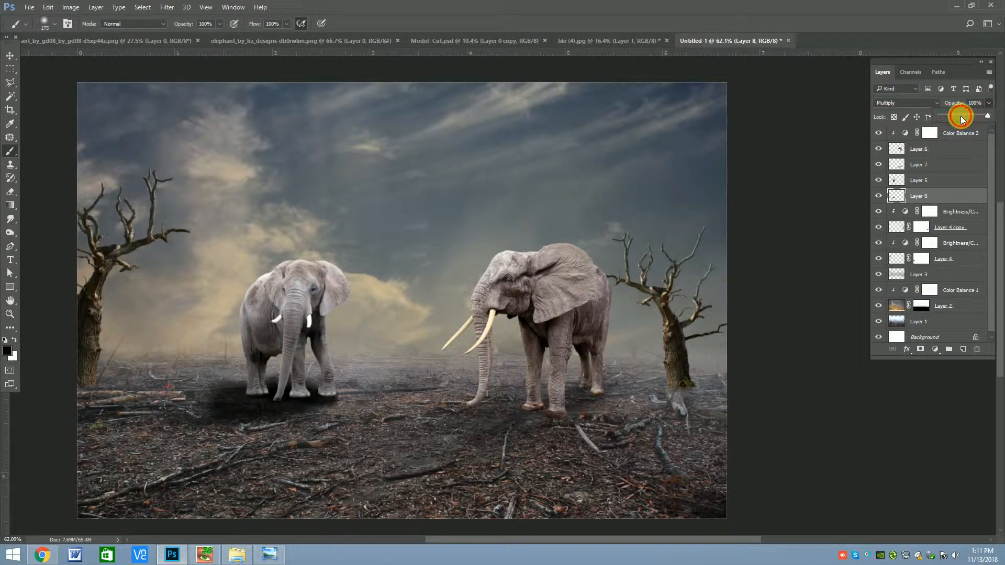
pyautogui.click(961, 116)
pyautogui.hotkey('ctrl', '+')
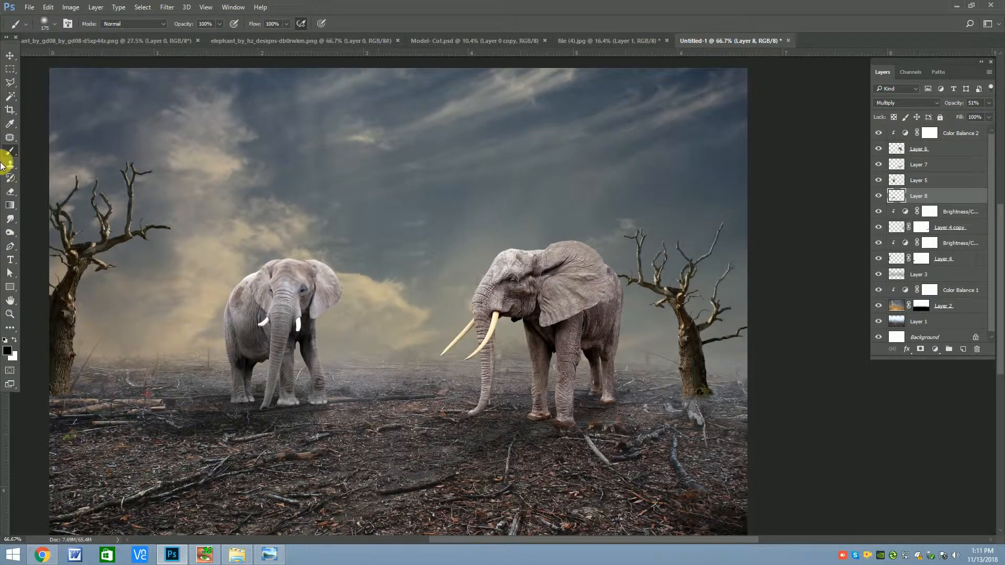
# Add a new layer above Layer 8 for contact shadows, and reduce the Eraser to a very small tip at 79% opacity.
pyautogui.click(9, 193)
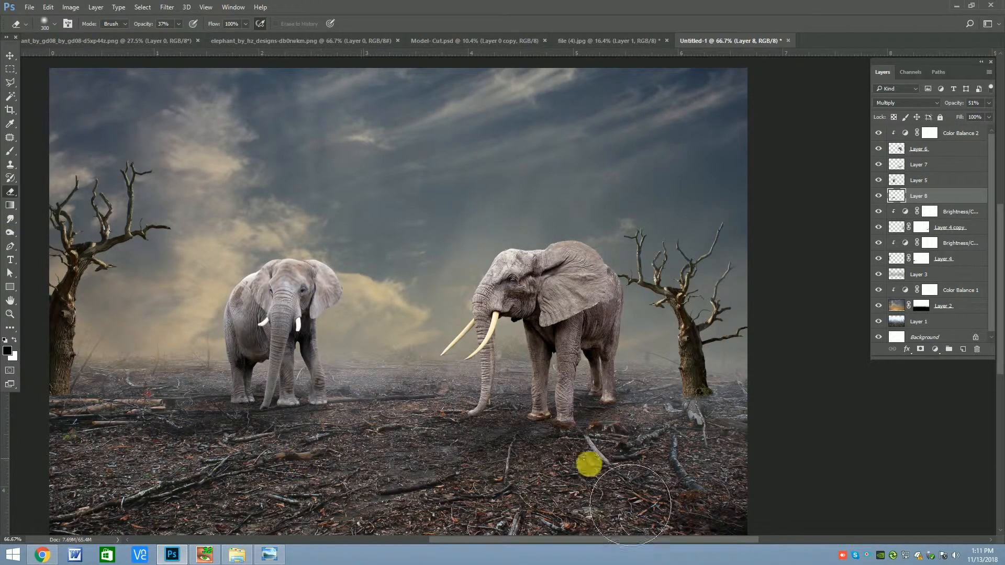
pyautogui.click(963, 349)
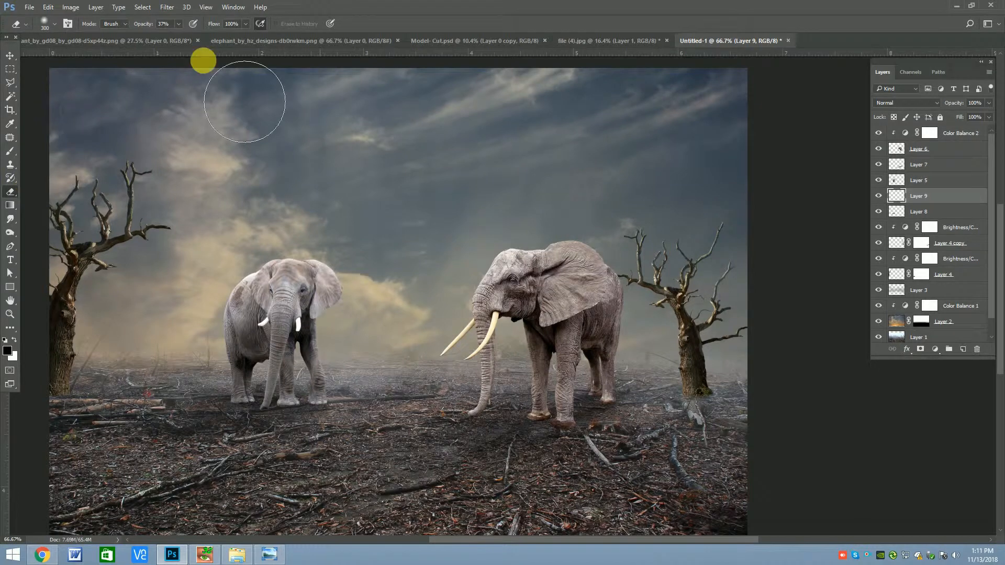
pyautogui.scroll(2, 262, 283)
pyautogui.click(349, 497)
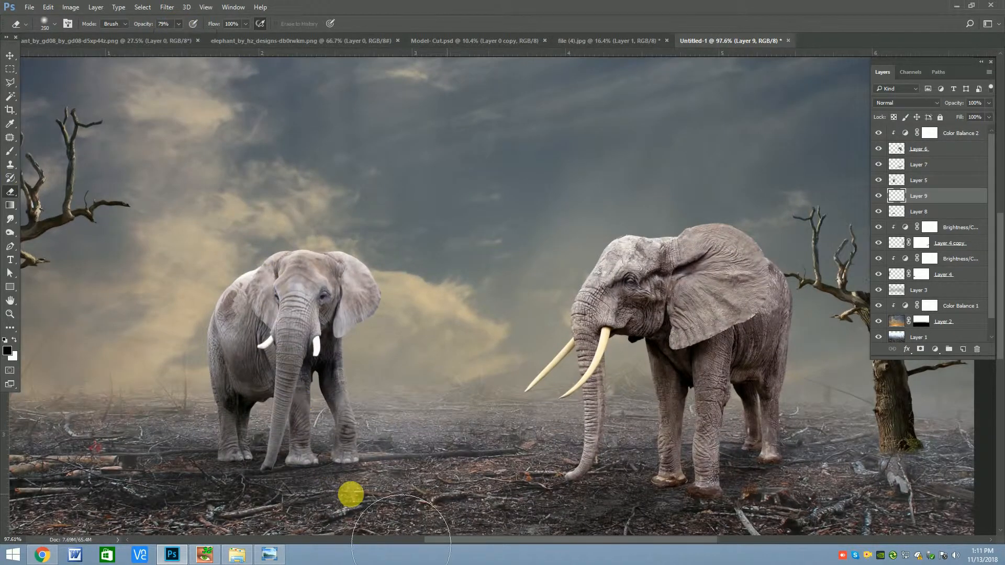
pyautogui.press('[')
pyautogui.press('[')
pyautogui.press('[')
pyautogui.press('[')
pyautogui.press('[')
pyautogui.press('[')
pyautogui.press('[')
pyautogui.press('[')
pyautogui.press('[')
pyautogui.press('[')
pyautogui.press('[')
pyautogui.press('[')
pyautogui.press('[')
pyautogui.press('[')
pyautogui.press('[')
pyautogui.press('[')
pyautogui.scroll(7, 350, 473)
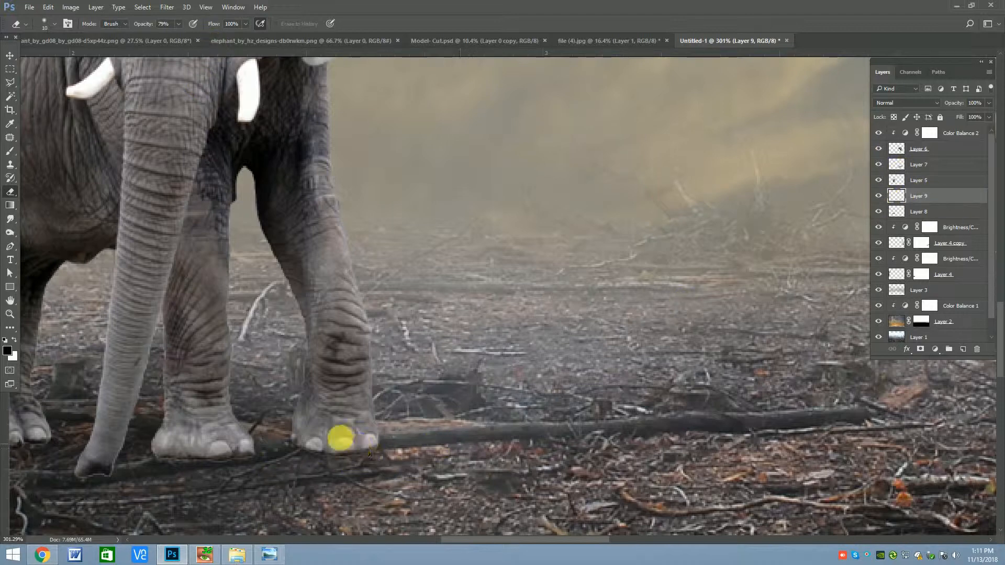
# Paint thin black contact shadows with a small brush along the front-facing elephant's toes and trunk tip on Layer 9.
pyautogui.click(10, 152)
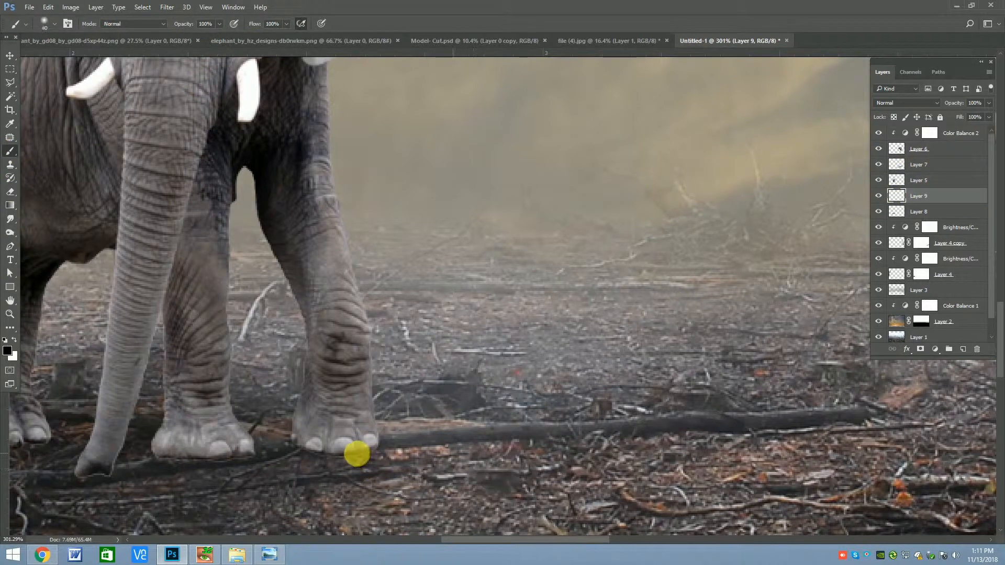
pyautogui.click(349, 447)
pyautogui.moveTo(349, 448)
pyautogui.mouseDown()
pyautogui.moveTo(238, 460)
pyautogui.moveTo(321, 471)
pyautogui.moveTo(205, 471)
pyautogui.moveTo(117, 438)
pyautogui.moveTo(144, 444)
pyautogui.moveTo(131, 441)
pyautogui.moveTo(69, 443)
pyautogui.moveTo(138, 433)
pyautogui.mouseUp()
pyautogui.scroll(-3, 425, 425)
pyautogui.press(']')
pyautogui.press(']')
pyautogui.press(']')
pyautogui.press(']')
pyautogui.hotkey('ctrl', '0')
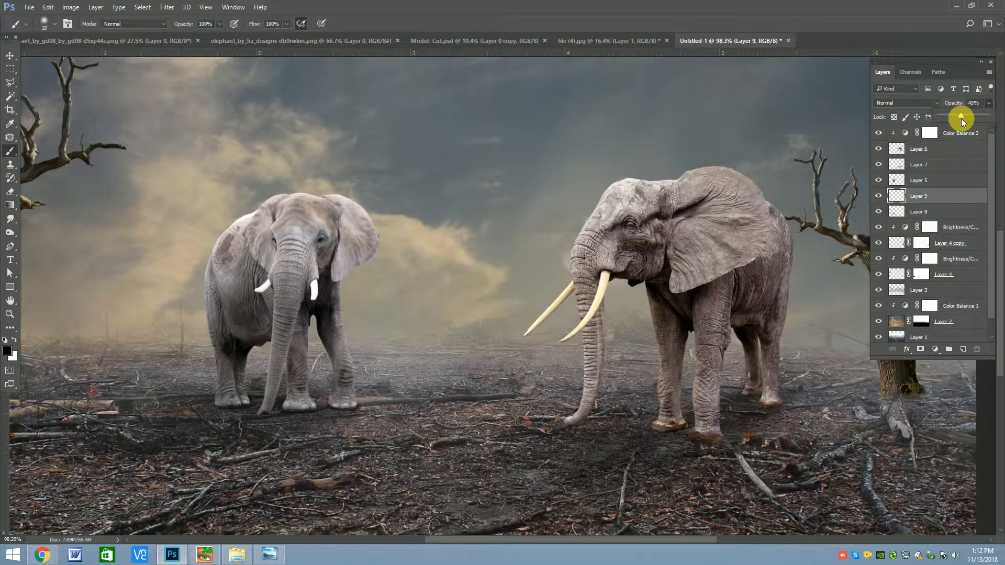
# Lower contact-shadow Layer 9 to 45% opacity and soften it with a 3.0 px Gaussian Blur.
pyautogui.moveTo(966, 117); pyautogui.dragTo(961, 117)
pyautogui.click(168, 7)
pyautogui.moveTo(172, 123)
pyautogui.click(333, 161)
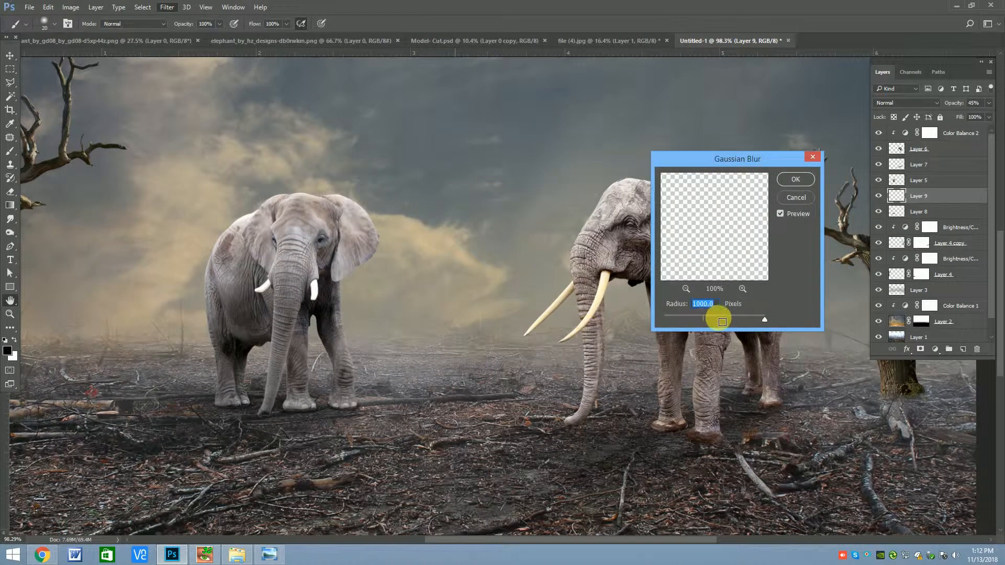
pyautogui.click(795, 180)
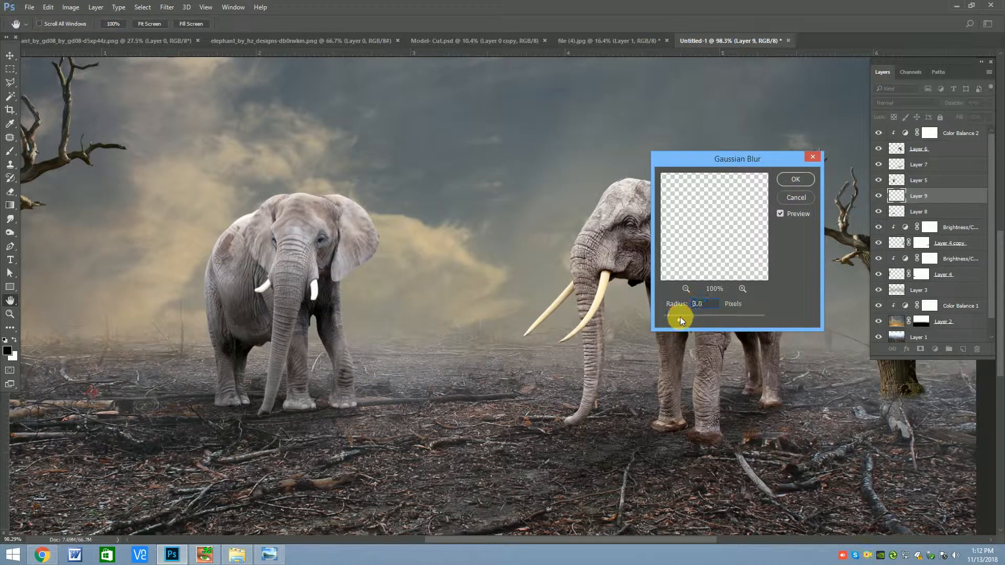
pyautogui.click(797, 180)
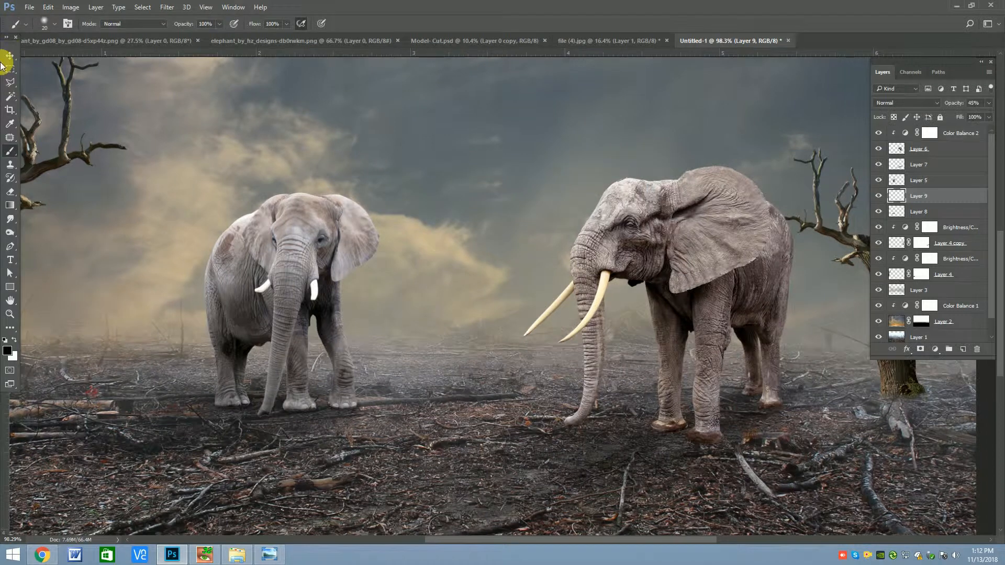
# Darken the side-facing elephant with a clipped Brightness/Contrast adjustment at brightness -75 and contrast -19, and compare before and after.
pyautogui.click(9, 56)
pyautogui.scroll(-8, 296, 298)
pyautogui.scroll(1, 479, 305)
pyautogui.click(515, 308)
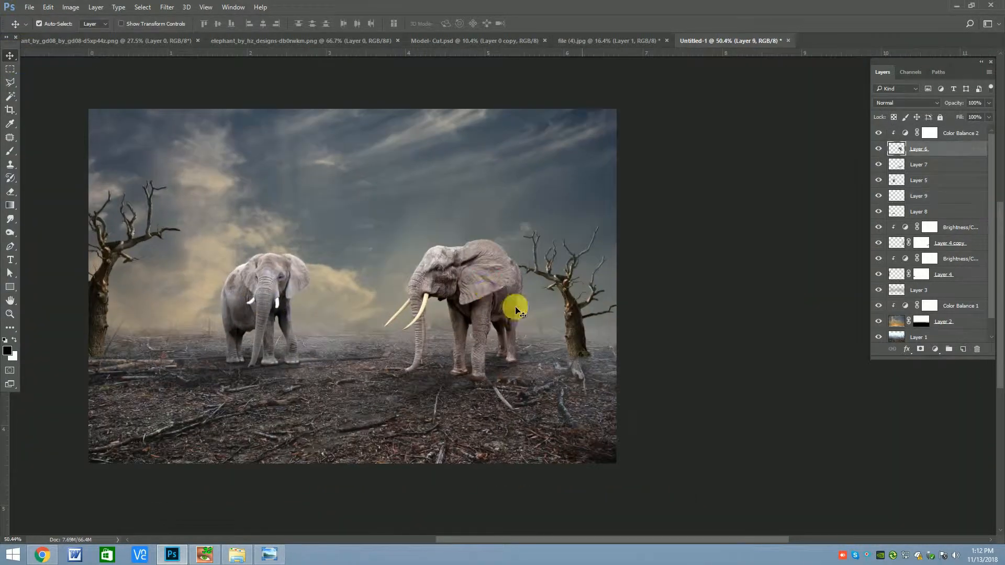
pyautogui.click(935, 349)
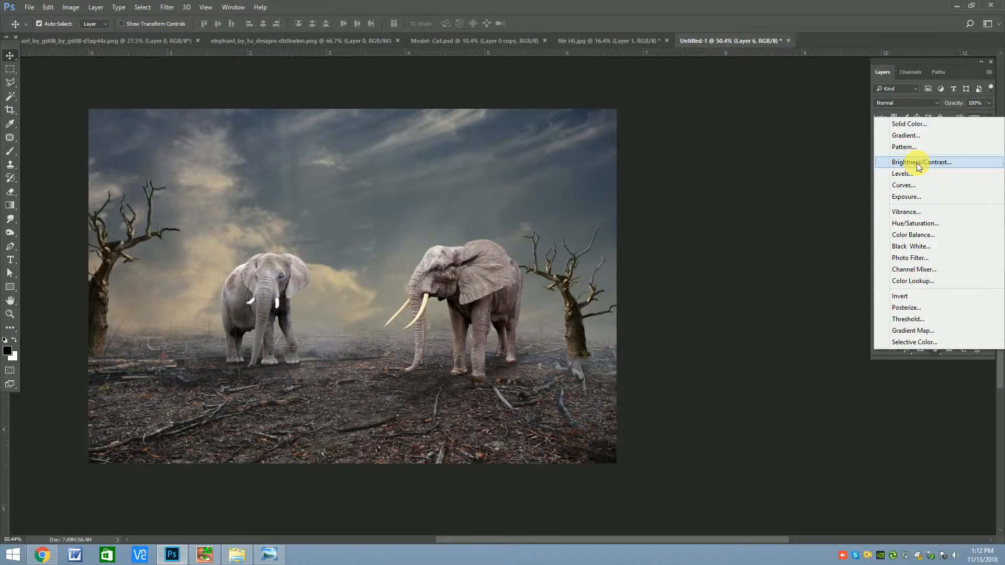
pyautogui.click(916, 163)
pyautogui.moveTo(693, 225); pyautogui.dragTo(674, 227)
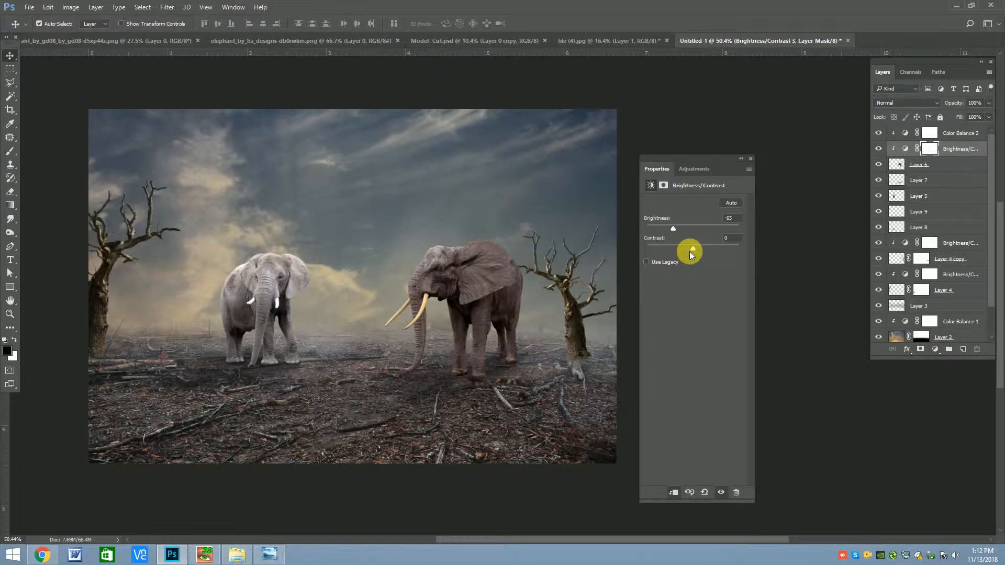
pyautogui.moveTo(670, 227); pyautogui.dragTo(671, 227)
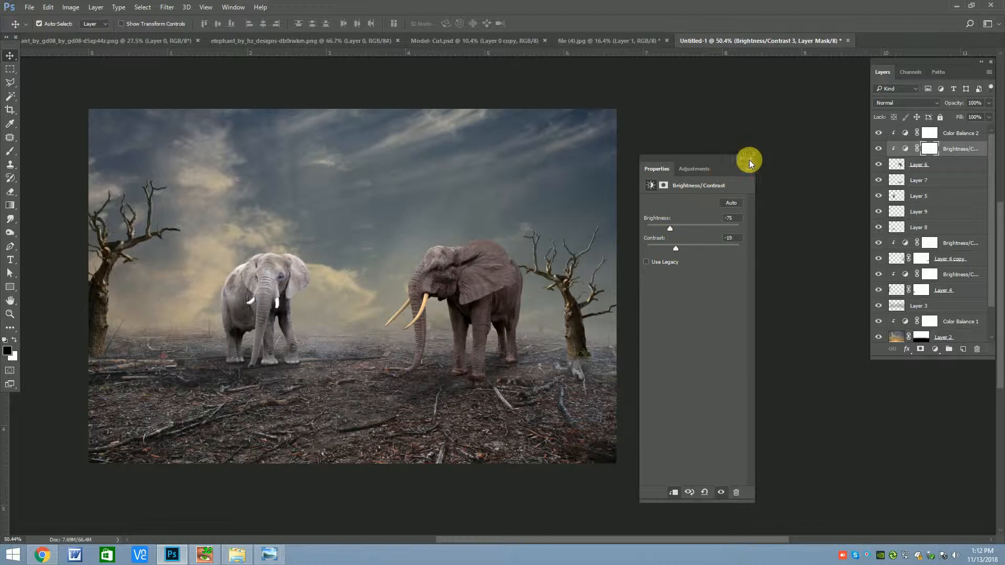
pyautogui.click(879, 149)
pyautogui.click(879, 149)
pyautogui.click(751, 159)
# Darken the front-facing elephant with a clipped Brightness/Contrast adjustment at brightness -106 and contrast -29, and compare before and after.
pyautogui.click(927, 197)
pyautogui.click(935, 349)
pyautogui.click(932, 173)
pyautogui.moveTo(694, 225); pyautogui.dragTo(673, 228)
pyautogui.click(674, 492)
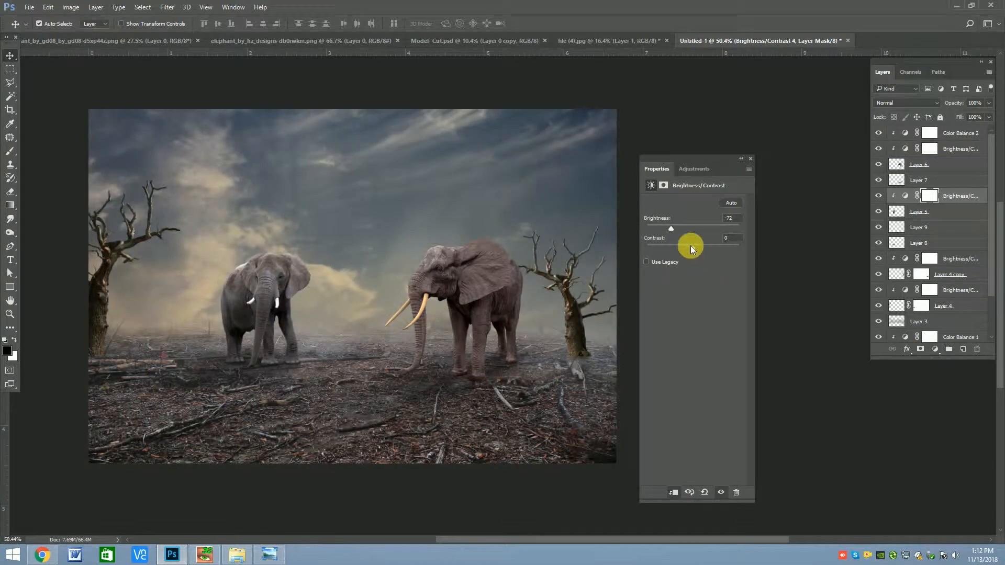
pyautogui.moveTo(665, 228); pyautogui.dragTo(661, 230)
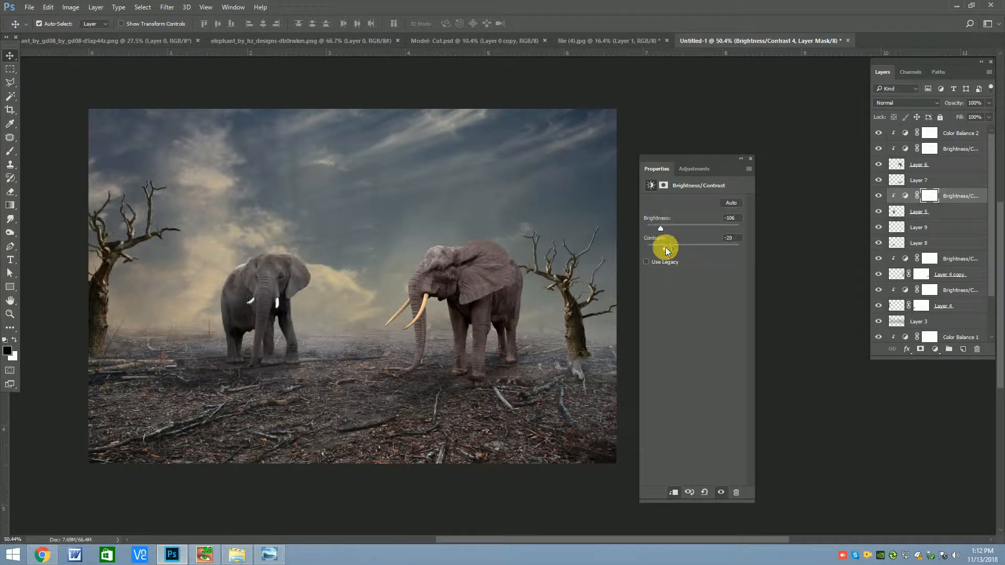
pyautogui.click(879, 195)
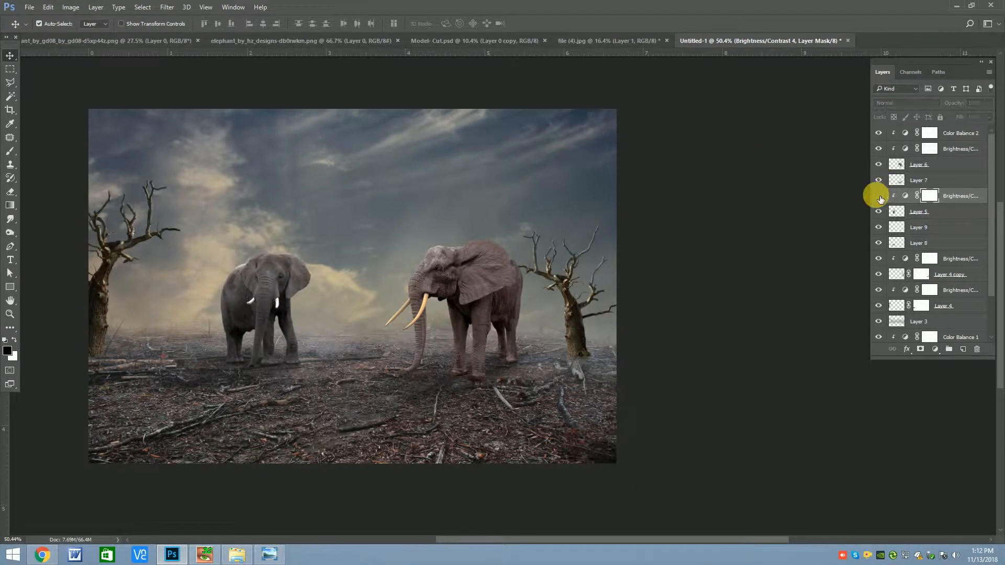
pyautogui.click(879, 196)
# Check the open source images and close the two elephant files.
pyautogui.scroll(-4, 305, 259)
pyautogui.scroll(3, 301, 267)
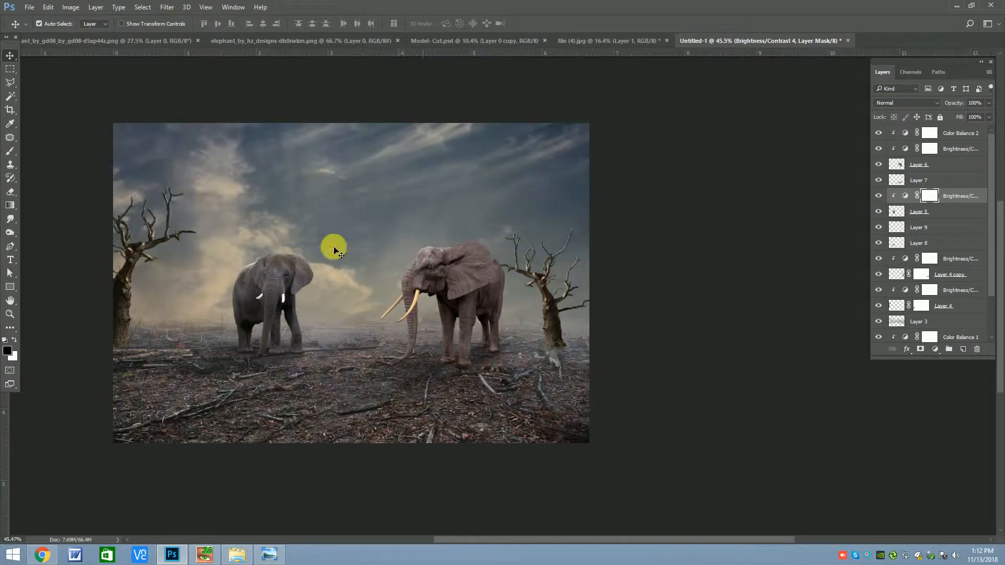
pyautogui.click(441, 40)
pyautogui.click(322, 41)
pyautogui.click(151, 42)
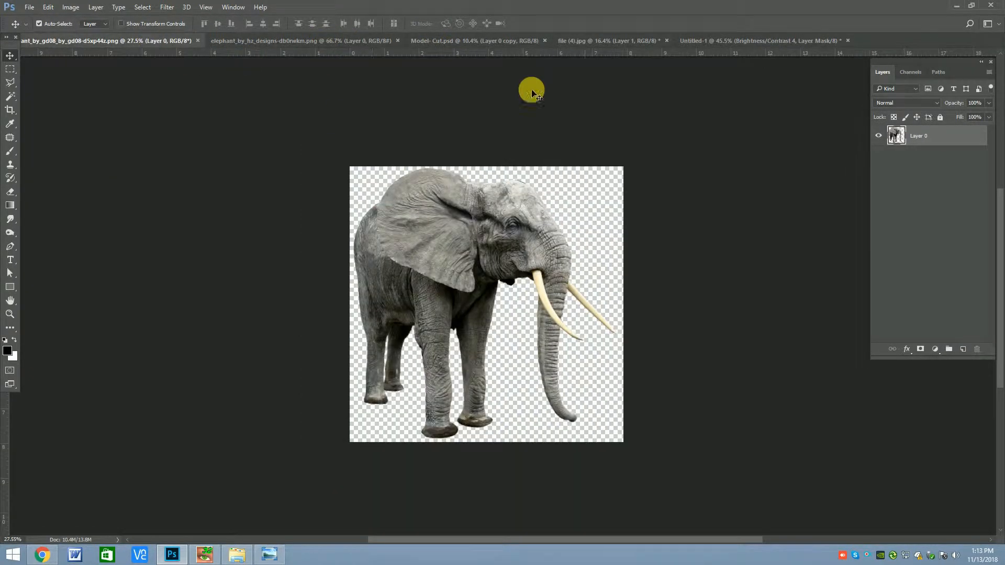
pyautogui.click(198, 40)
pyautogui.click(192, 41)
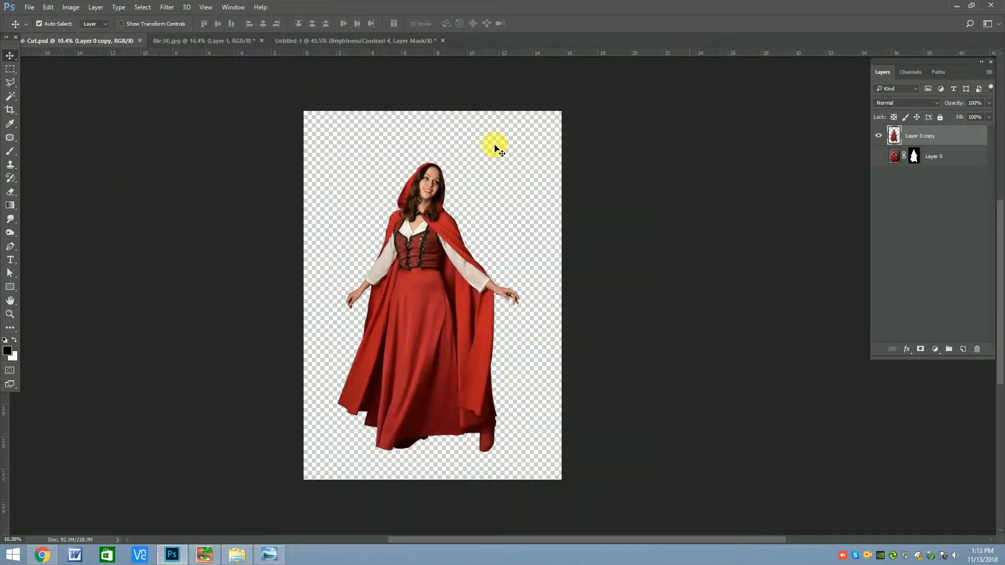
# Bring the stone well from file (4).jpg into the composite and place its layer at the top of the stack.
pyautogui.click(221, 43)
pyautogui.moveTo(482, 297); pyautogui.dragTo(348, 325)
pyautogui.scroll(-3, 348, 325)
pyautogui.moveTo(932, 191); pyautogui.dragTo(950, 131)
# Scale the stone well down to fit the foreground in front of the front-facing elephant.
pyautogui.hotkey('ctrl', 't')
pyautogui.moveTo(529, 197); pyautogui.dragTo(377, 346)
pyautogui.press('Return')
pyautogui.scroll(2, 372, 343)
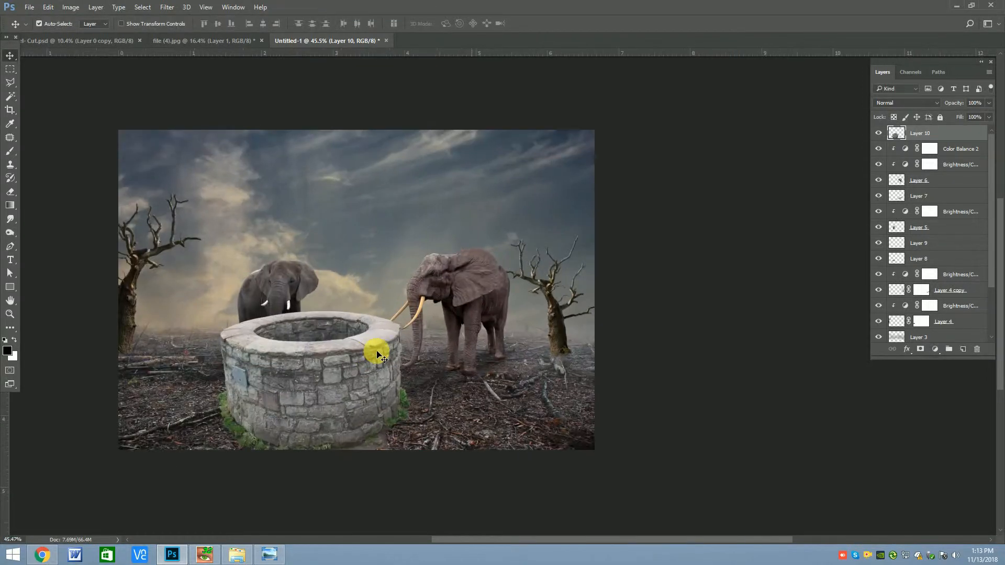
# Shrink the stone well further and shift it toward the gap between the two elephants.
pyautogui.hotkey('ctrl', 't')
pyautogui.moveTo(471, 340); pyautogui.dragTo(473, 346)
pyautogui.moveTo(415, 315); pyautogui.dragTo(382, 339)
pyautogui.moveTo(332, 377); pyautogui.dragTo(366, 366)
pyautogui.press('Return')
pyautogui.scroll(2, 367, 379)
pyautogui.scroll(-1, 382, 377)
pyautogui.scroll(2, 369, 354)
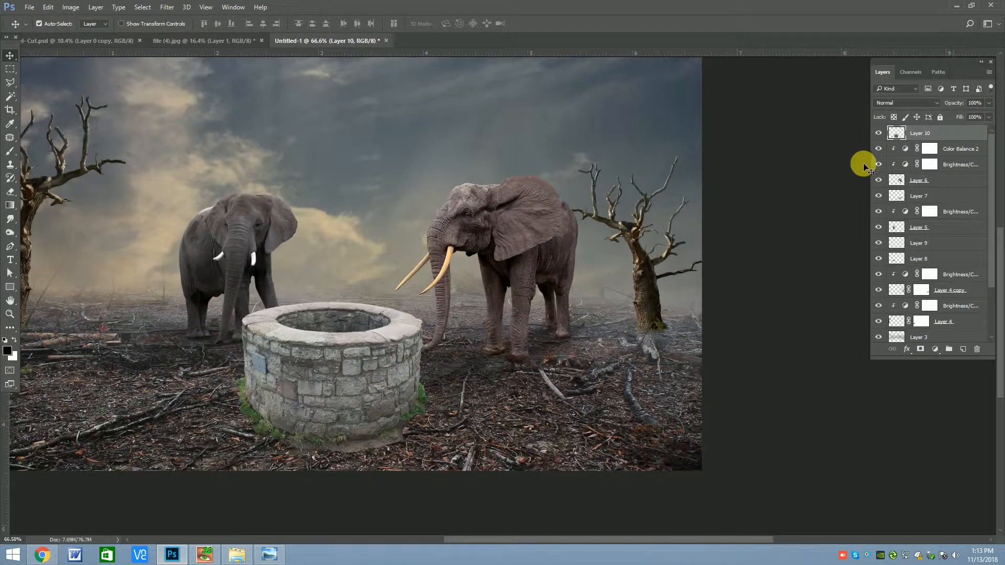
# Move the stone well slightly up on the ground, nearer to the elephants.
pyautogui.scroll(-2, 322, 340)
pyautogui.hotkey('ctrl', 't')
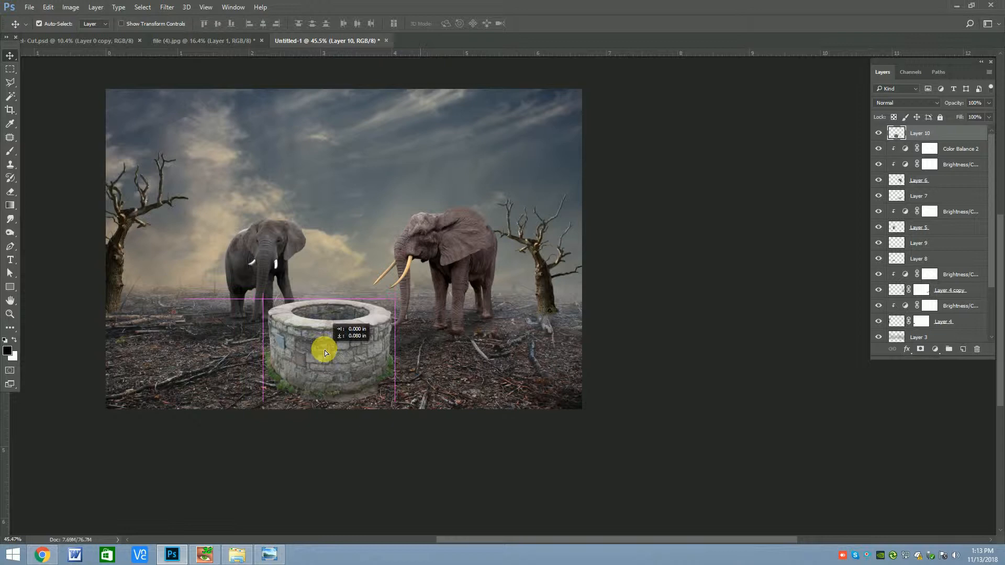
pyautogui.moveTo(358, 339); pyautogui.dragTo(358, 329)
pyautogui.press('Return')
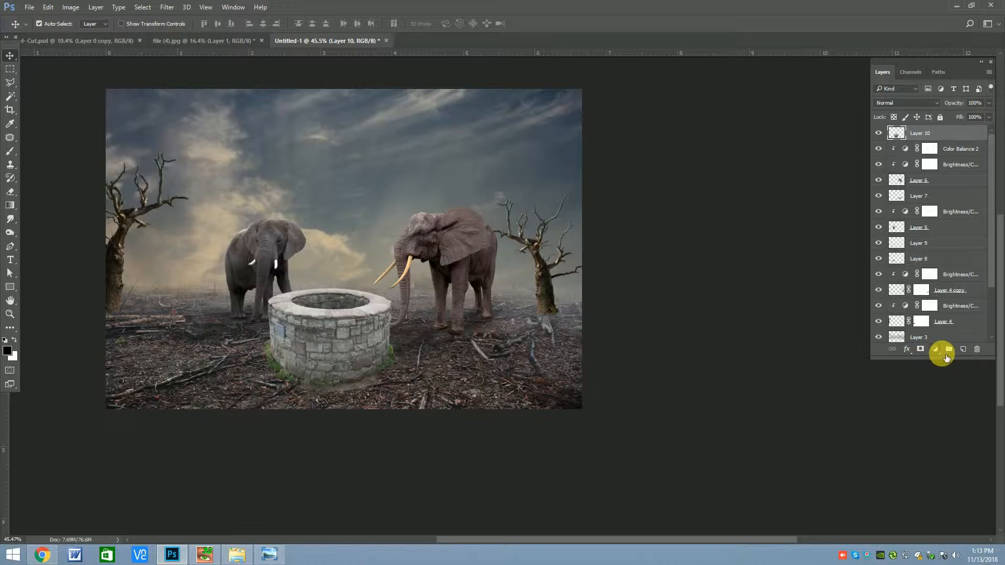
# Add a layer mask to the stone well layer and set up an enlarged black brush at 79% opacity.
pyautogui.click(920, 349)
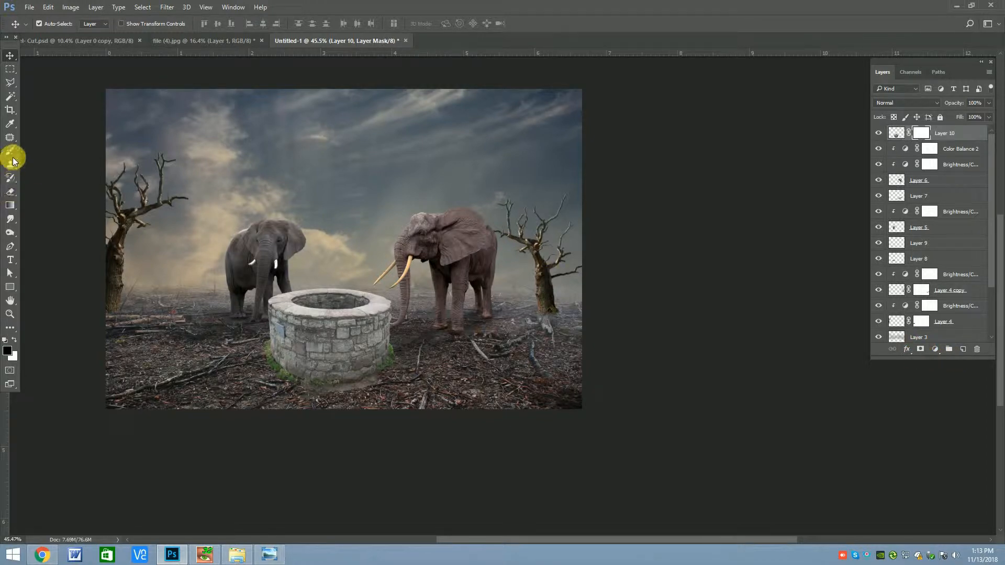
pyautogui.click(11, 191)
pyautogui.scroll(9, 354, 391)
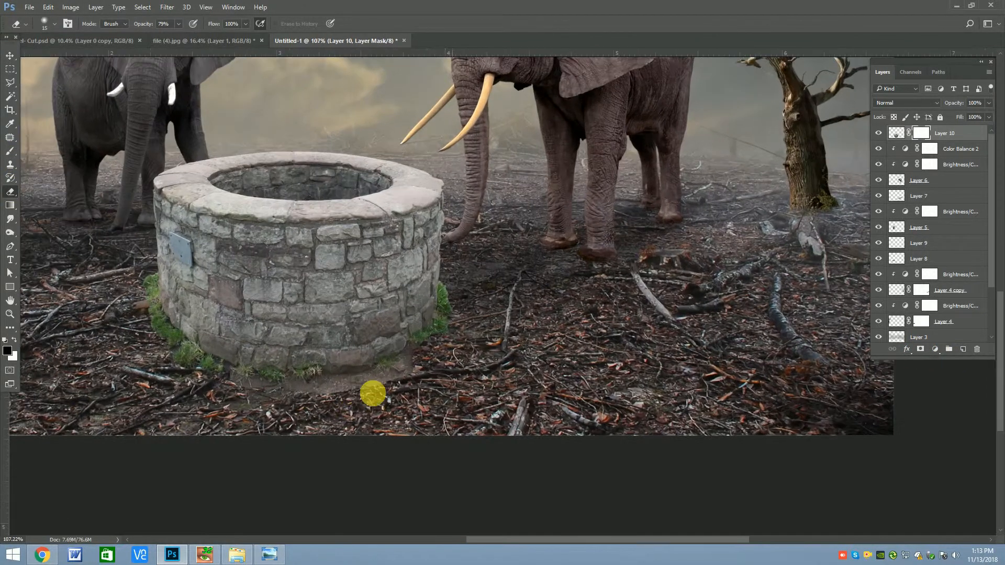
pyautogui.click(11, 150)
pyautogui.scroll(2, 447, 368)
pyautogui.press(']')
pyautogui.press(']')
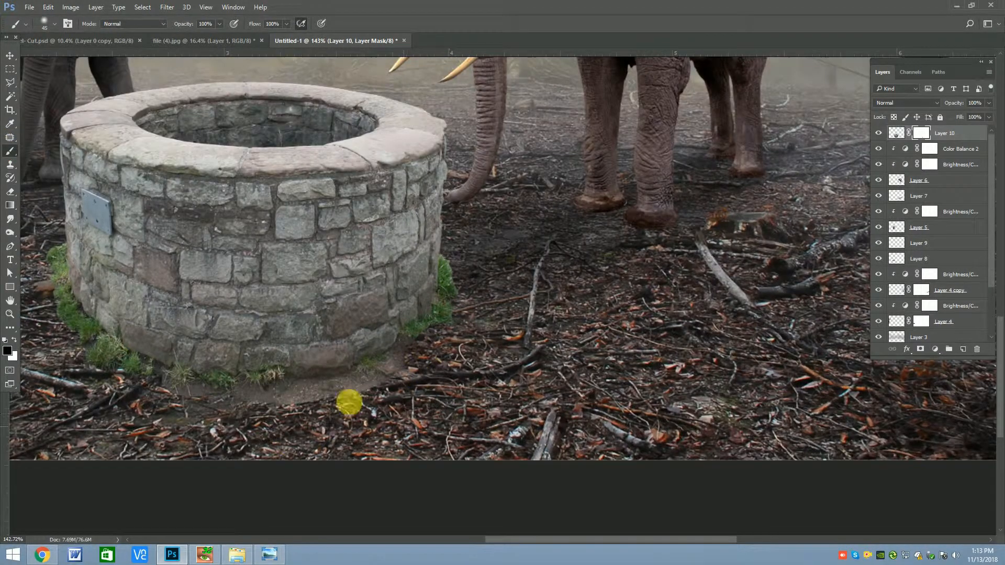
pyautogui.moveTo(210, 36); pyautogui.dragTo(208, 36)
pyautogui.press(']')
pyautogui.press(']')
pyautogui.press(']')
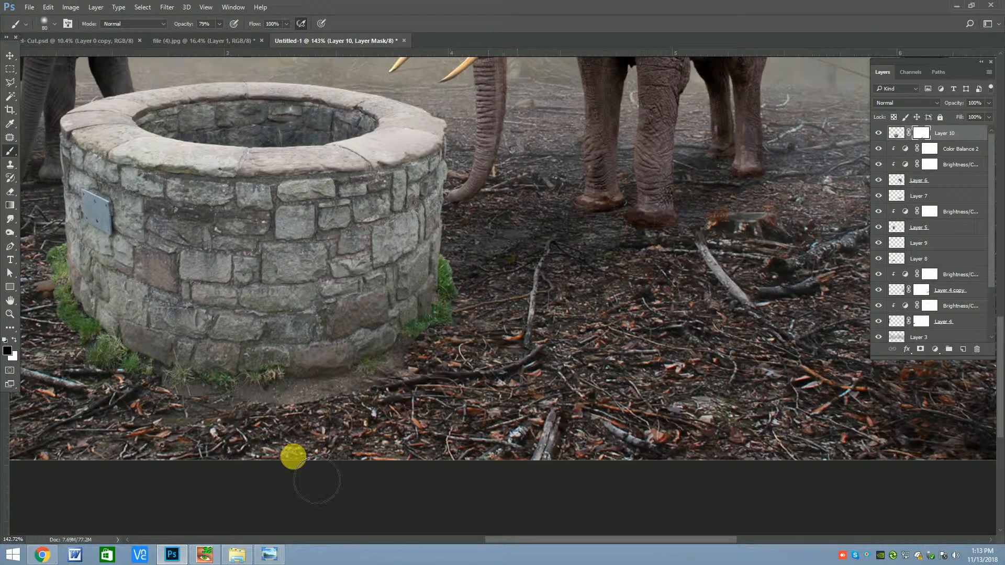
# Paint black on the well's mask to fade the grass and soil along its right side and front base.
pyautogui.press('[')
pyautogui.press('[')
pyautogui.press('[')
pyautogui.moveTo(449, 248)
pyautogui.mouseDown()
pyautogui.moveTo(455, 321)
pyautogui.moveTo(444, 351)
pyautogui.moveTo(432, 339)
pyautogui.moveTo(375, 376)
pyautogui.moveTo(426, 343)
pyautogui.mouseUp()
pyautogui.scroll(-3, 676, 343)
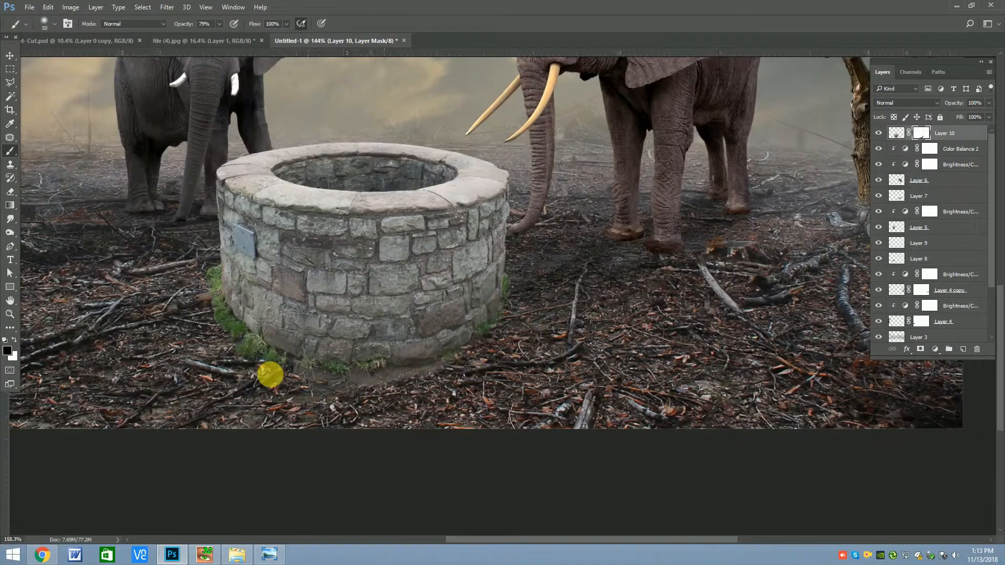
pyautogui.scroll(5, 283, 387)
pyautogui.press(']')
pyautogui.press(']')
pyautogui.moveTo(173, 341)
pyautogui.mouseDown()
pyautogui.moveTo(292, 438)
pyautogui.moveTo(618, 437)
pyautogui.moveTo(351, 445)
pyautogui.moveTo(578, 422)
pyautogui.moveTo(564, 412)
pyautogui.moveTo(268, 438)
pyautogui.moveTo(293, 414)
pyautogui.moveTo(543, 469)
pyautogui.moveTo(307, 402)
pyautogui.moveTo(442, 436)
pyautogui.moveTo(304, 421)
pyautogui.moveTo(533, 452)
pyautogui.moveTo(330, 424)
pyautogui.moveTo(677, 438)
pyautogui.mouseUp()
pyautogui.scroll(-1, 308, 415)
pyautogui.scroll(1, 566, 305)
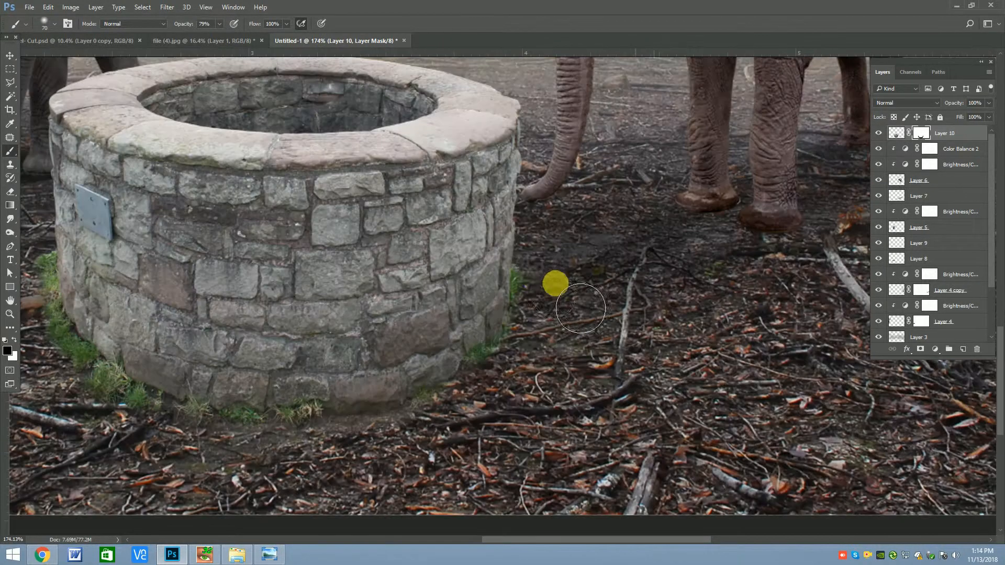
# Reduce the brush to 50 px and mask the remaining grass fringe around the well's left base into the ground.
pyautogui.press('[')
pyautogui.press('[')
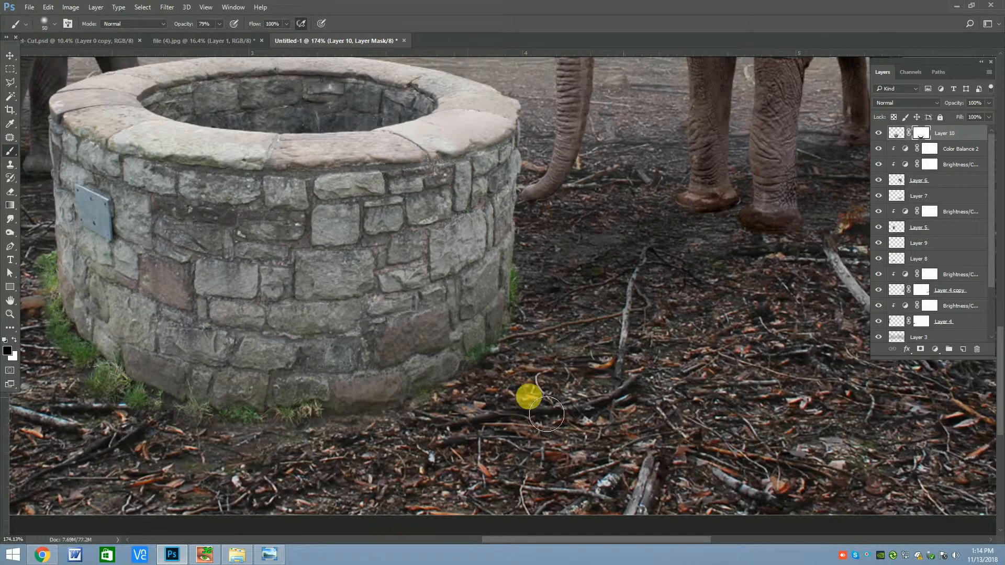
pyautogui.scroll(-1, 534, 417)
pyautogui.scroll(1, 221, 392)
pyautogui.click(219, 361)
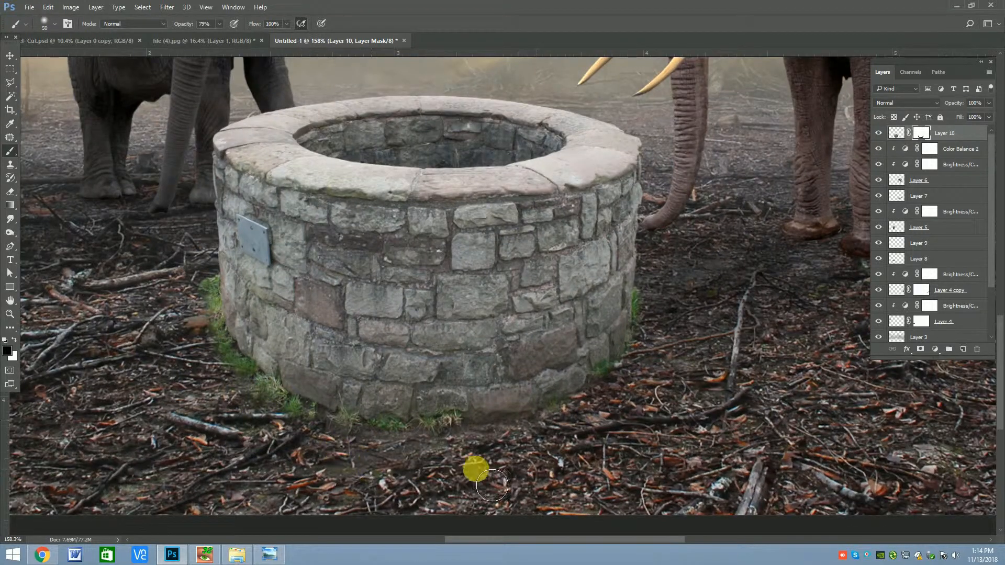
pyautogui.moveTo(203, 293)
pyautogui.mouseDown()
pyautogui.moveTo(191, 283)
pyautogui.moveTo(190, 326)
pyautogui.mouseUp()
pyautogui.moveTo(202, 375); pyautogui.dragTo(189, 359)
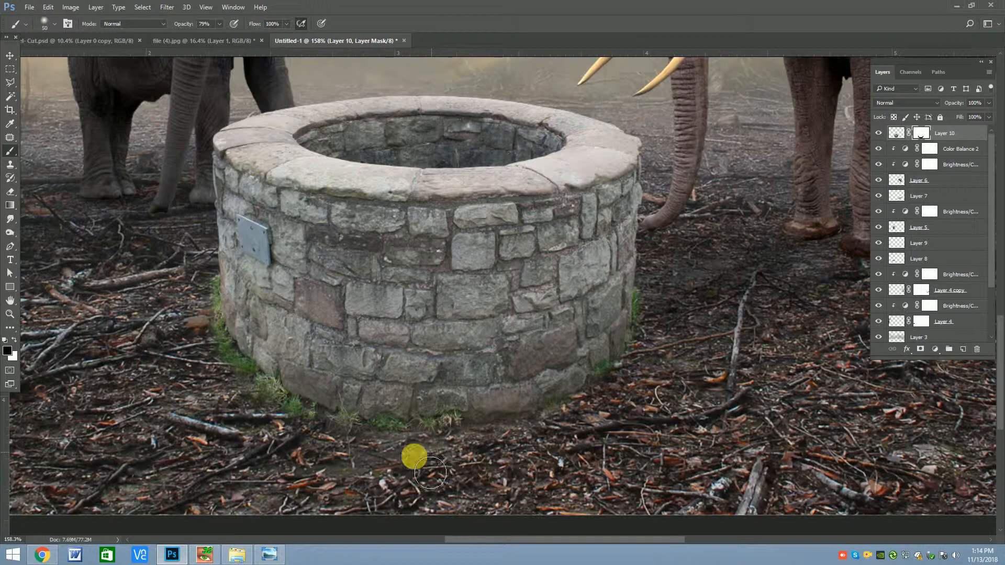
pyautogui.scroll(-7, 312, 415)
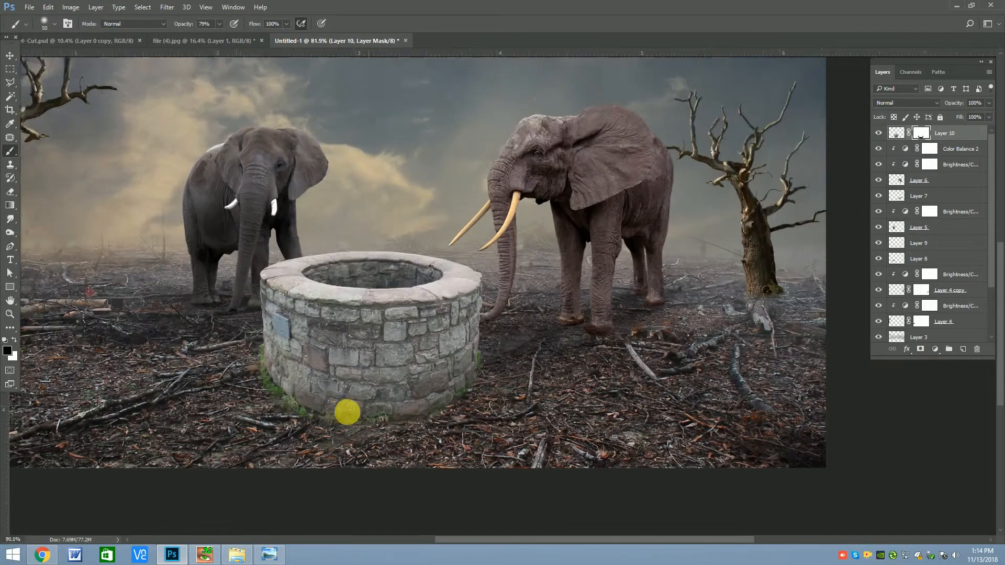
# Open the well image in the Camera Raw filter and set Highlights -67, Shadows +15, Whites -56 and Blacks +9.
pyautogui.scroll(1, 361, 407)
pyautogui.press('v')
pyautogui.click(167, 8)
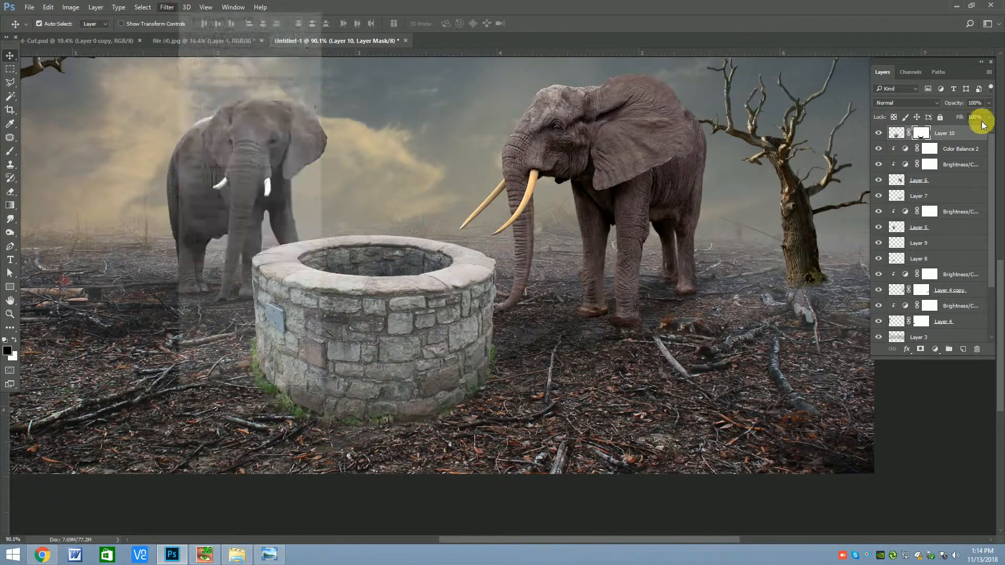
pyautogui.click(897, 132)
pyautogui.click(167, 7)
pyautogui.click(187, 68)
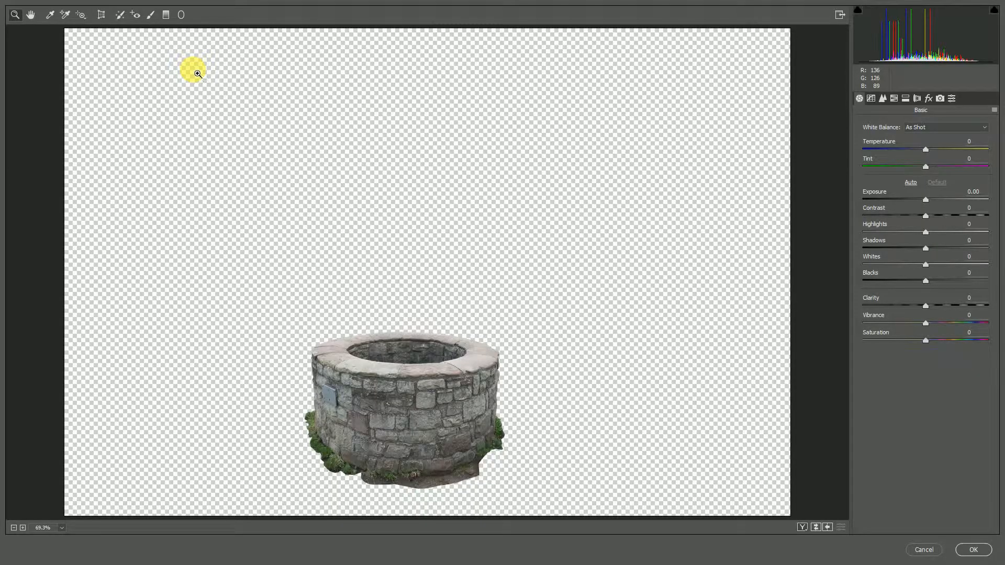
pyautogui.moveTo(269, 309); pyautogui.dragTo(555, 508)
pyautogui.moveTo(925, 232); pyautogui.dragTo(931, 278)
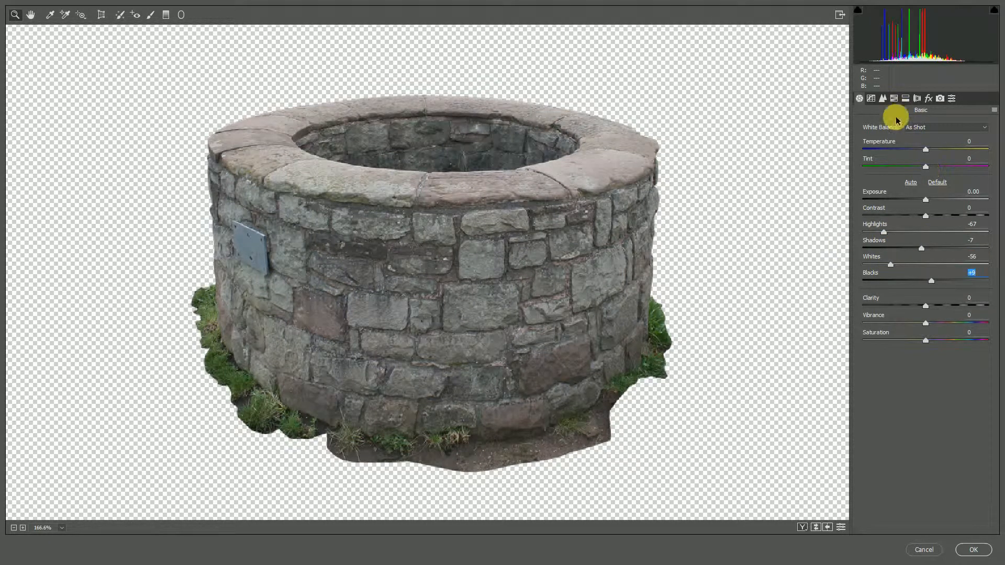
pyautogui.moveTo(911, 241); pyautogui.dragTo(937, 251)
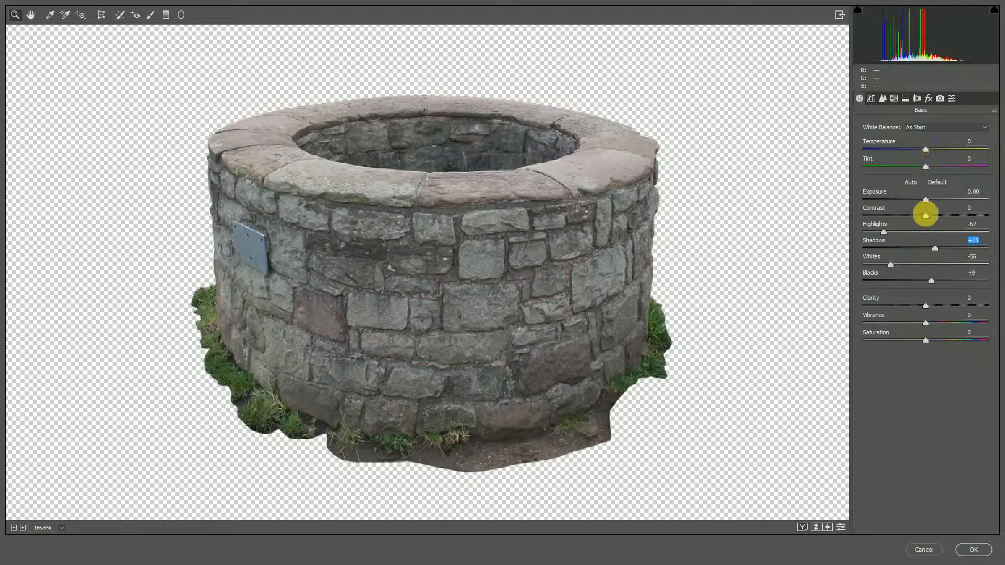
# Set the well's Temperature to +4 and Tint to 0, and raise its Vibrance slightly.
pyautogui.moveTo(927, 168)
pyautogui.mouseDown()
pyautogui.moveTo(887, 164)
pyautogui.moveTo(913, 168)
pyautogui.mouseUp()
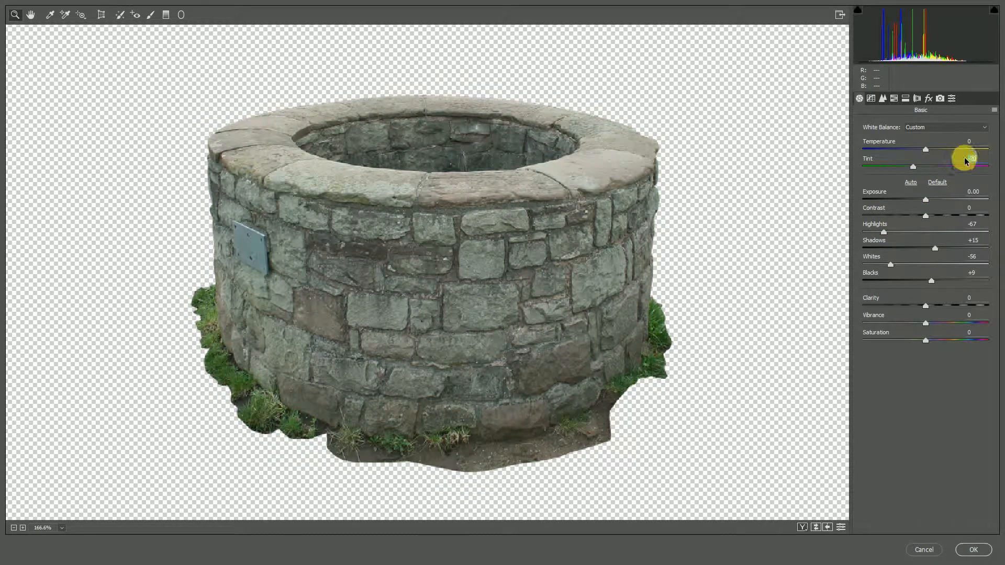
pyautogui.write('0')
pyautogui.moveTo(926, 150); pyautogui.dragTo(929, 151)
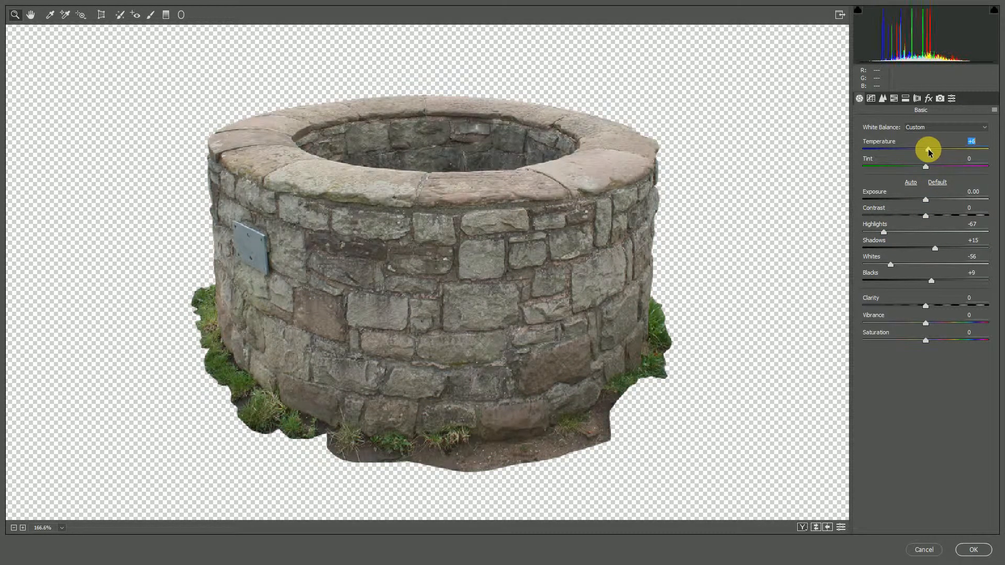
pyautogui.moveTo(922, 322); pyautogui.dragTo(929, 326)
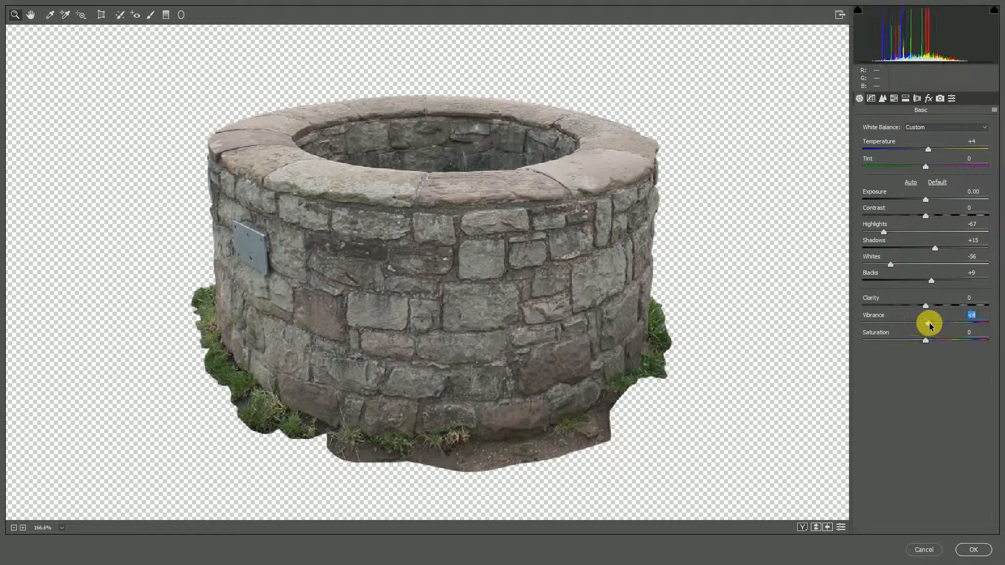
# Lower the well's Greens saturation to -100 and apply the Camera Raw filter.
pyautogui.click(895, 98)
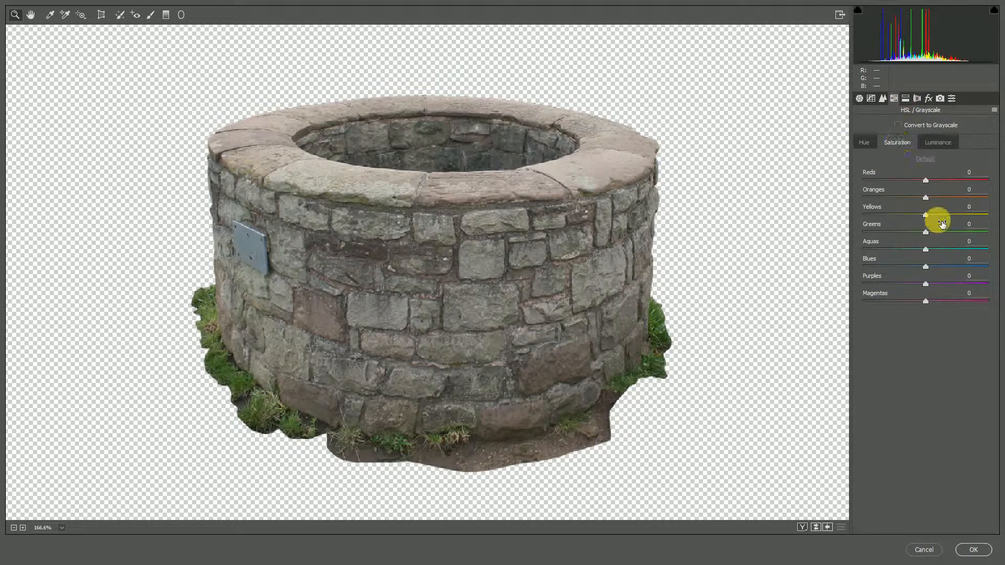
pyautogui.moveTo(926, 232); pyautogui.dragTo(835, 235)
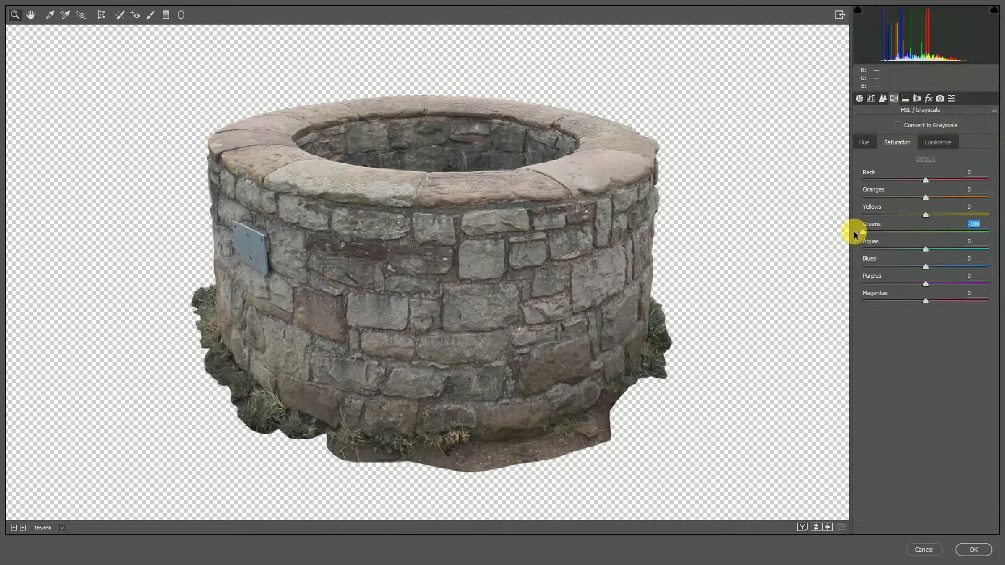
pyautogui.click(974, 550)
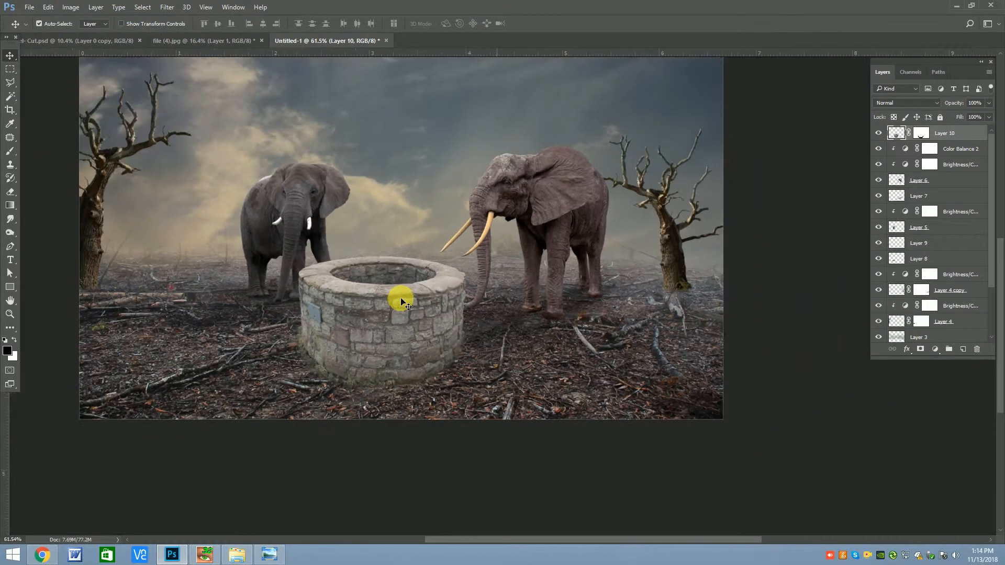
# Try a clipped Color Balance adjustment on the well with midtones at Cyan–Red -5, Magenta–Green -23 and Yellow–Blue -27.
pyautogui.scroll(-2, 401, 302)
pyautogui.scroll(2, 389, 302)
pyautogui.click(935, 349)
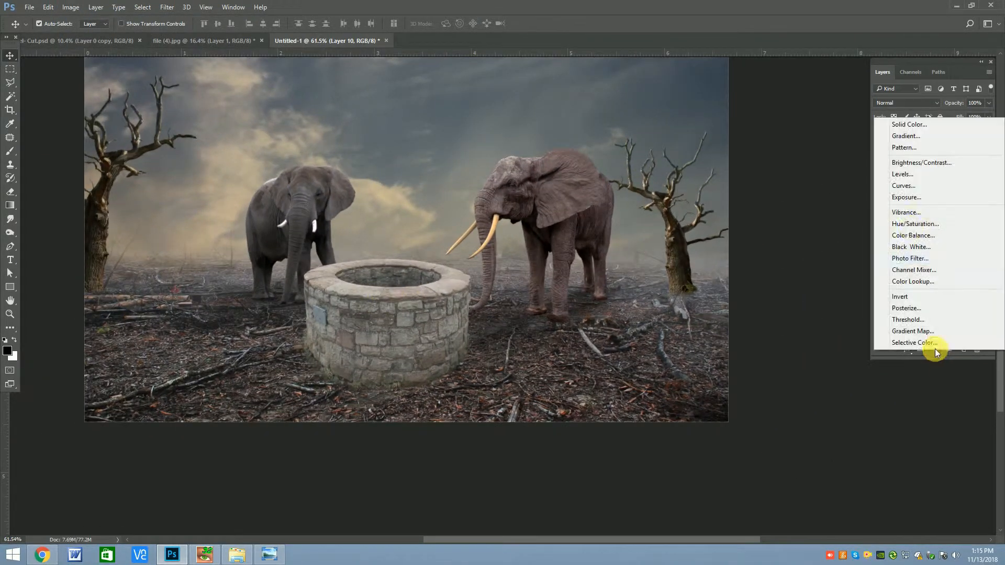
pyautogui.click(913, 236)
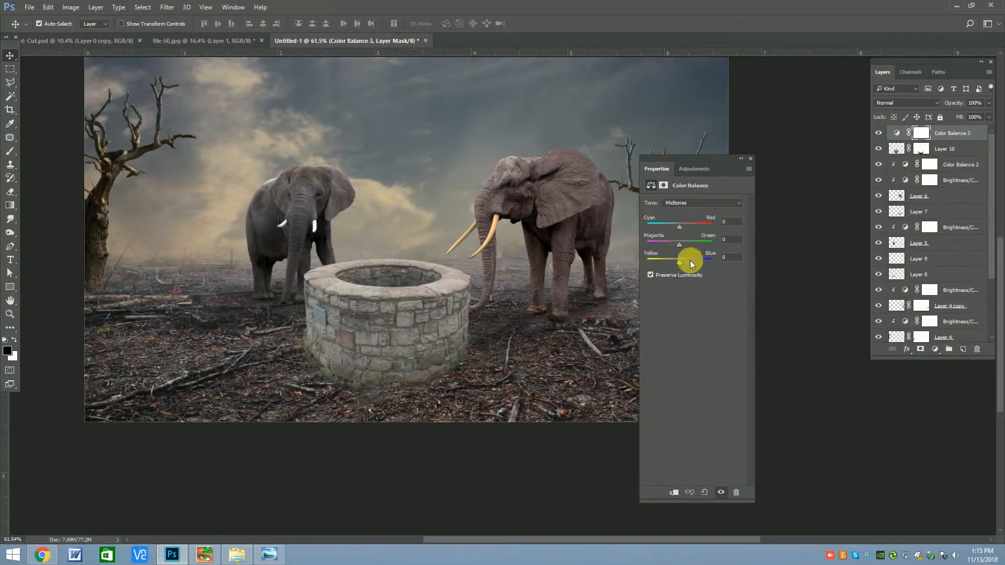
pyautogui.click(674, 493)
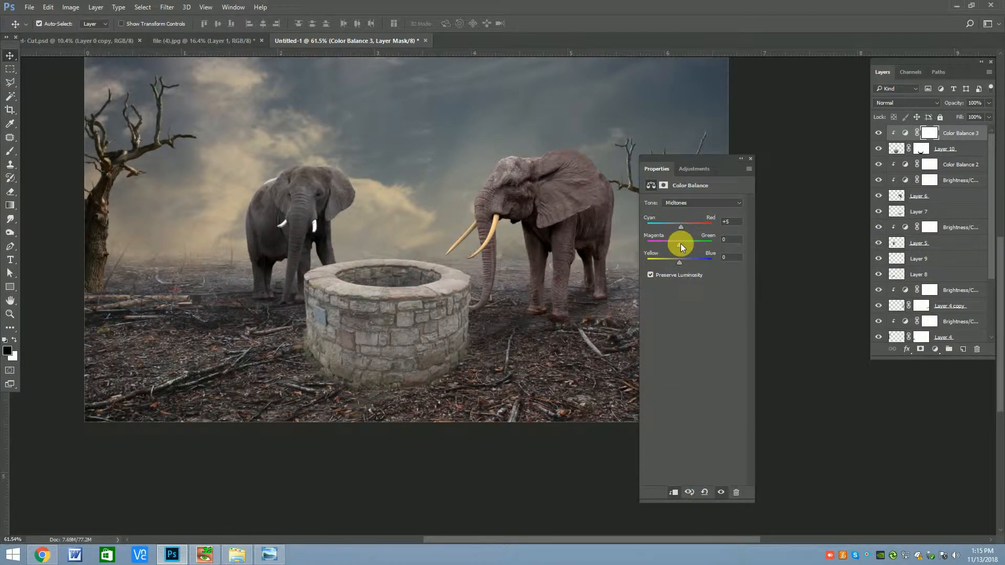
pyautogui.moveTo(680, 262); pyautogui.dragTo(677, 225)
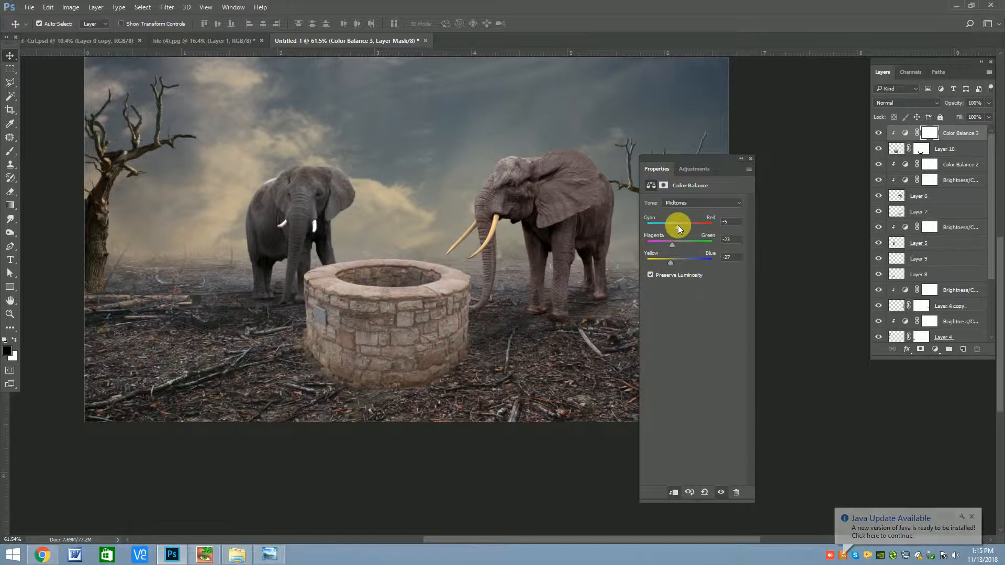
pyautogui.click(750, 158)
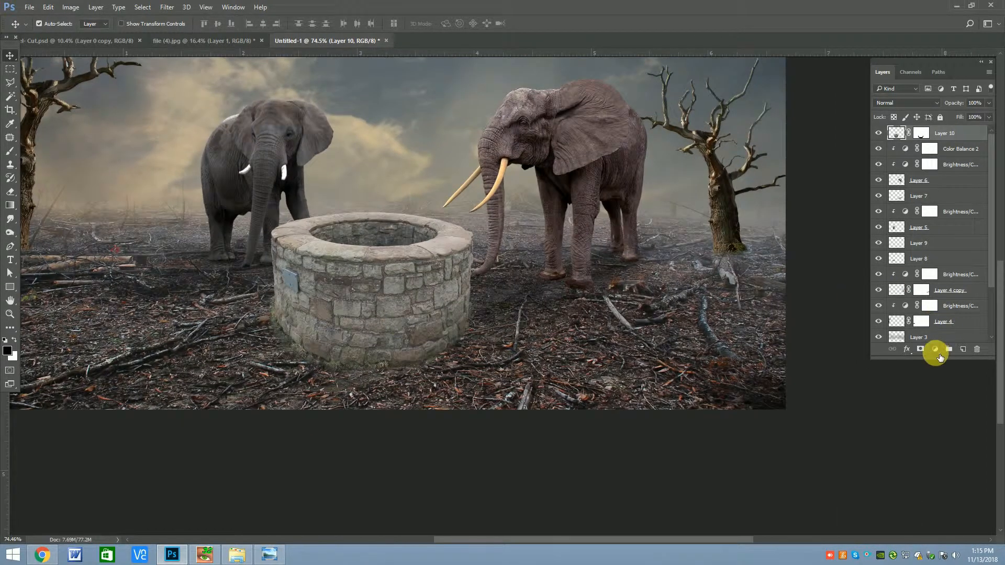
# Add a Brightness/Contrast adjustment clipped to the well with Brightness -36 and Contrast 14, and compare the well with and without it.
pyautogui.click(939, 356)
pyautogui.click(924, 168)
pyautogui.moveTo(687, 228)
pyautogui.mouseDown()
pyautogui.moveTo(658, 229)
pyautogui.moveTo(669, 228)
pyautogui.moveTo(655, 246)
pyautogui.moveTo(691, 227)
pyautogui.moveTo(684, 244)
pyautogui.moveTo(699, 247)
pyautogui.moveTo(675, 229)
pyautogui.moveTo(684, 229)
pyautogui.mouseUp()
pyautogui.click(674, 492)
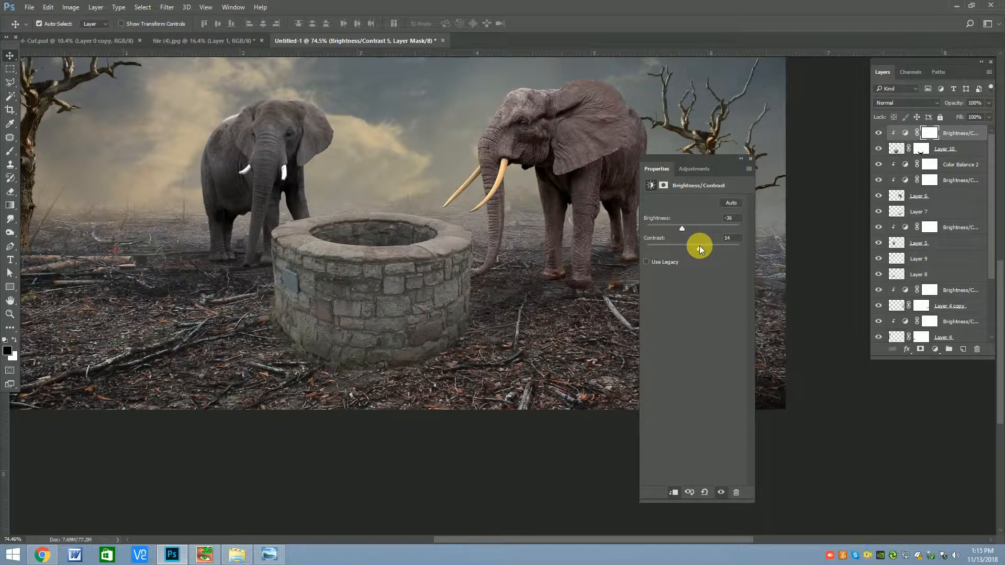
pyautogui.click(749, 158)
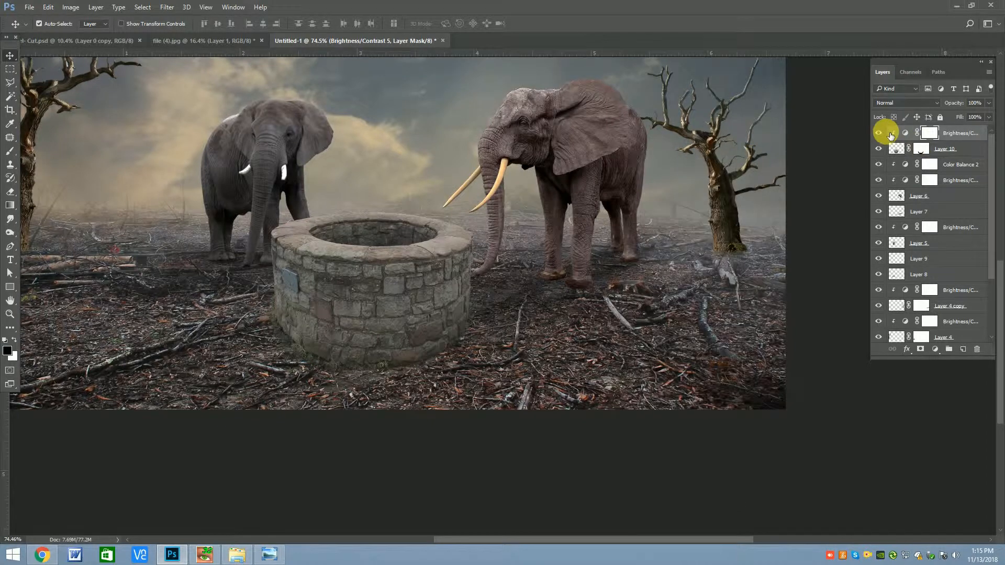
pyautogui.click(879, 133)
pyautogui.click(878, 133)
pyautogui.scroll(-5, 397, 299)
pyautogui.scroll(3, 362, 250)
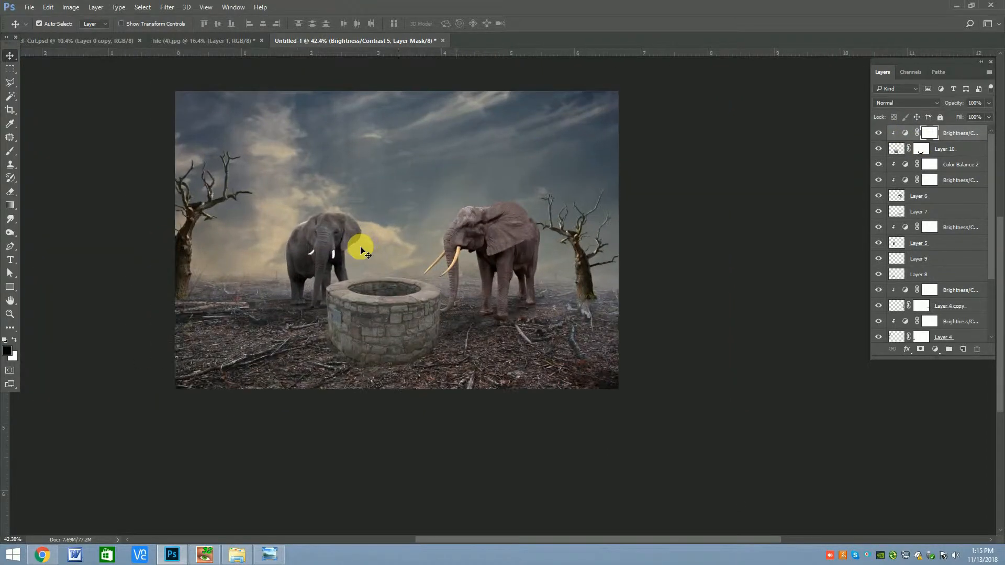
# Bring the cut-out woman in the red cloak from the other open PSD into the composite.
pyautogui.click(180, 42)
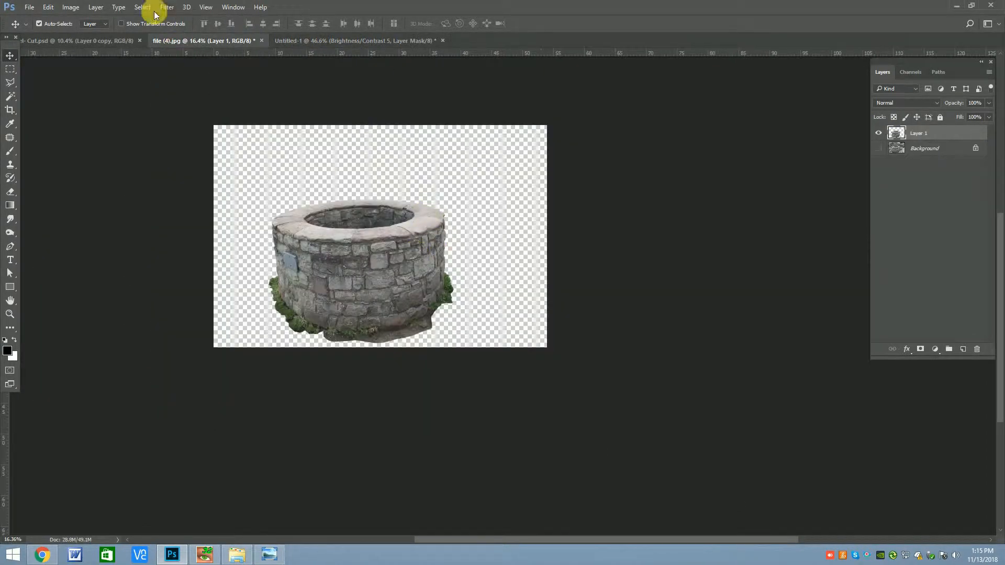
pyautogui.click(131, 41)
pyautogui.moveTo(959, 137); pyautogui.dragTo(411, 267)
pyautogui.scroll(-1, 338, 321)
pyautogui.scroll(-2, 337, 320)
# Scale the woman down to suit the scene and move her between the two elephants.
pyautogui.hotkey('ctrl', 't')
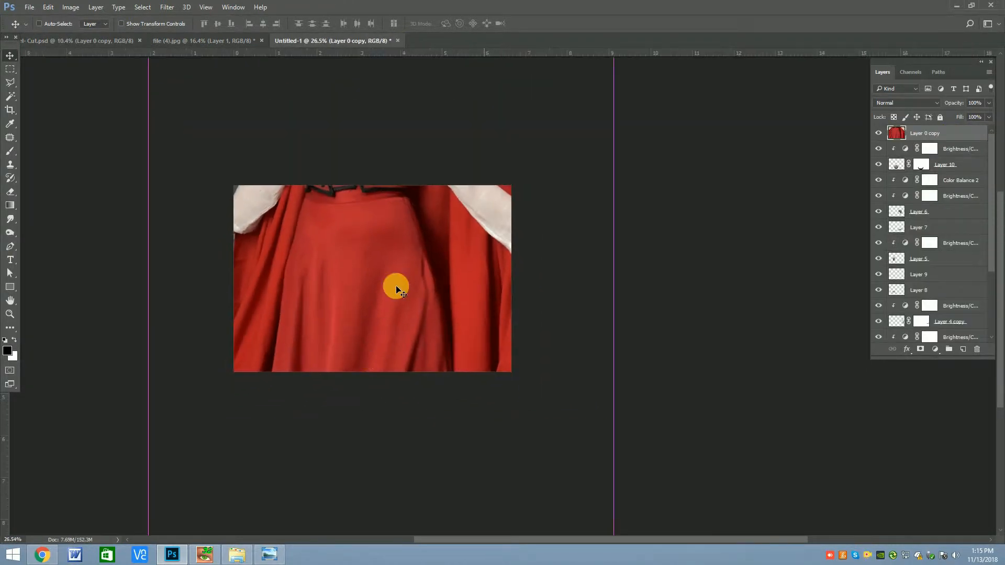
pyautogui.scroll(-2, 392, 299)
pyautogui.moveTo(512, 92); pyautogui.dragTo(440, 265)
pyautogui.press('Return')
pyautogui.scroll(2, 421, 304)
pyautogui.hotkey('ctrl', 't')
pyautogui.moveTo(430, 318); pyautogui.dragTo(330, 320)
pyautogui.moveTo(360, 215); pyautogui.dragTo(474, 265)
pyautogui.press('Return')
pyautogui.scroll(2, 332, 307)
# Place the woman's layer directly beneath Layer 8 and scale her down further behind the stone well.
pyautogui.moveTo(928, 131); pyautogui.dragTo(928, 288)
pyautogui.scroll(-2, 431, 233)
pyautogui.hotkey('ctrl', 't')
pyautogui.scroll(2, 472, 263)
pyautogui.moveTo(475, 260); pyautogui.dragTo(423, 263)
pyautogui.press('Return')
pyautogui.scroll(1, 470, 289)
pyautogui.hotkey('ctrl', 't')
pyautogui.press('Return')
pyautogui.scroll(-5, 387, 212)
pyautogui.scroll(1, 413, 220)
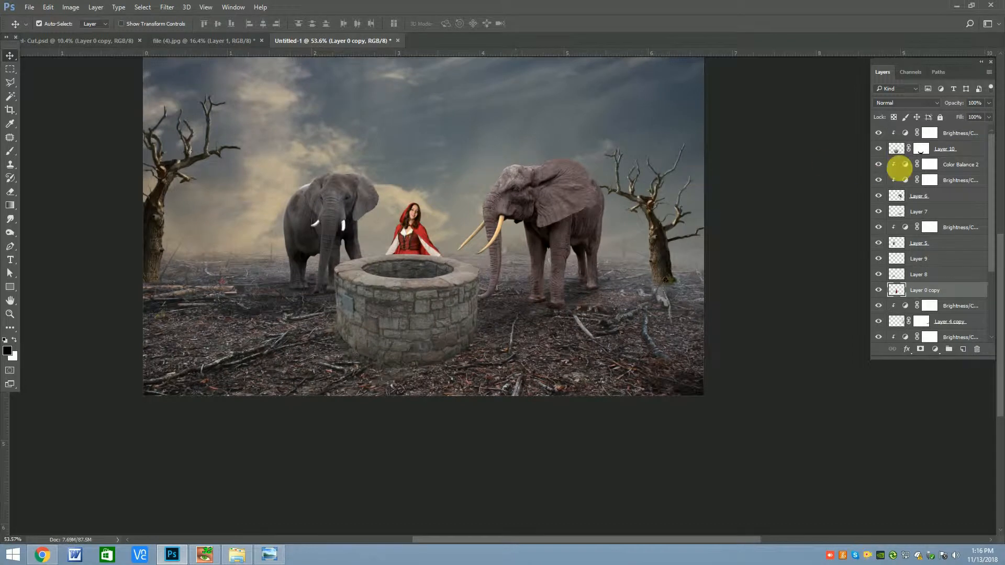
# Refine the woman's position and size so she stands centred behind the well with her outstretched hands above its rim.
pyautogui.moveTo(390, 243)
pyautogui.mouseDown()
pyautogui.moveTo(244, 249)
pyautogui.moveTo(279, 252)
pyautogui.moveTo(258, 244)
pyautogui.moveTo(267, 286)
pyautogui.moveTo(430, 225)
pyautogui.moveTo(557, 303)
pyautogui.moveTo(397, 215)
pyautogui.moveTo(413, 232)
pyautogui.moveTo(413, 209)
pyautogui.moveTo(403, 210)
pyautogui.moveTo(417, 216)
pyautogui.moveTo(386, 234)
pyautogui.moveTo(388, 224)
pyautogui.mouseUp()
pyautogui.scroll(-2, 357, 187)
pyautogui.scroll(2, 395, 202)
pyautogui.hotkey('ctrl', 't')
pyautogui.press('Return')
pyautogui.scroll(-3, 359, 194)
pyautogui.scroll(3, 396, 214)
pyautogui.hotkey('ctrl', 't')
pyautogui.press('Return')
pyautogui.scroll(-2, 377, 230)
pyautogui.scroll(3, 366, 236)
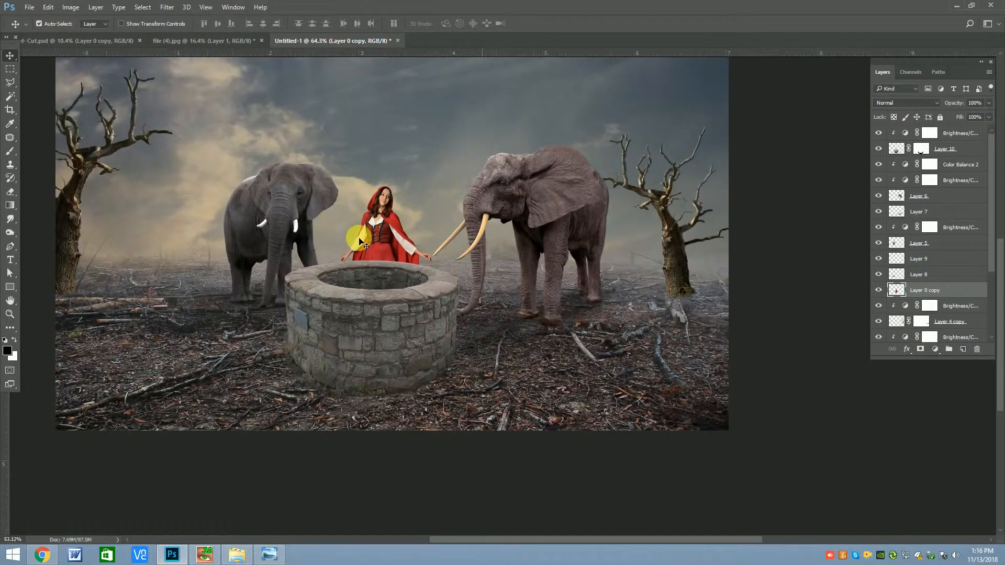
pyautogui.scroll(-2, 359, 241)
pyautogui.scroll(1, 367, 256)
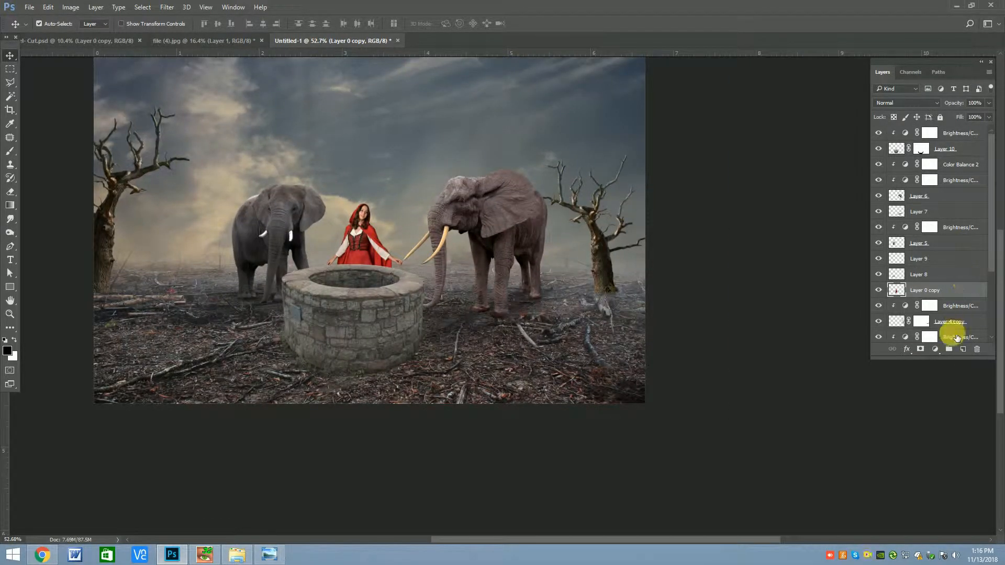
# Add a Color Balance adjustment clipped to the woman's layer and tune its midtones along Cyan–Red and Yellow–Blue.
pyautogui.scroll(2, 362, 244)
pyautogui.click(935, 349)
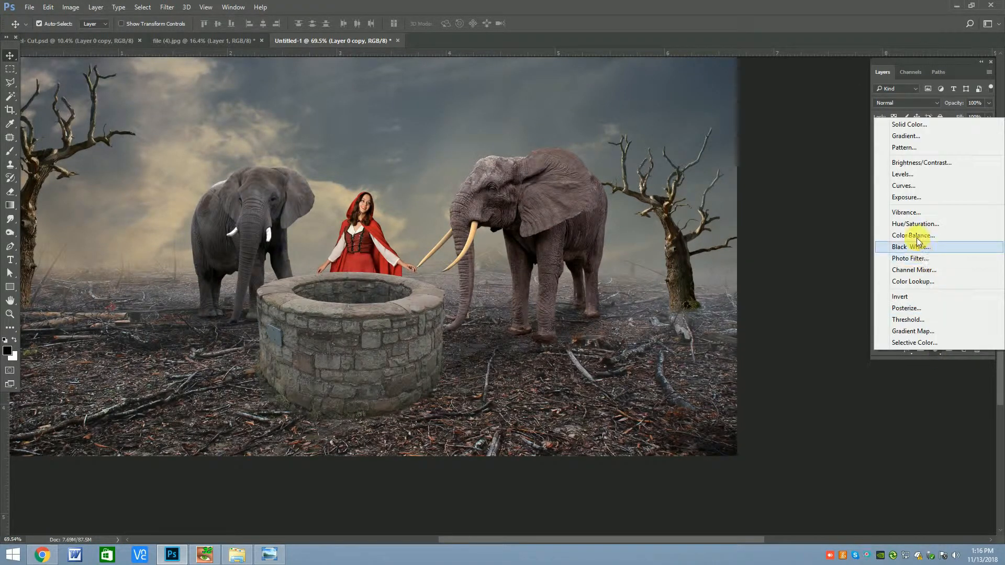
pyautogui.click(916, 237)
pyautogui.moveTo(680, 226); pyautogui.dragTo(683, 225)
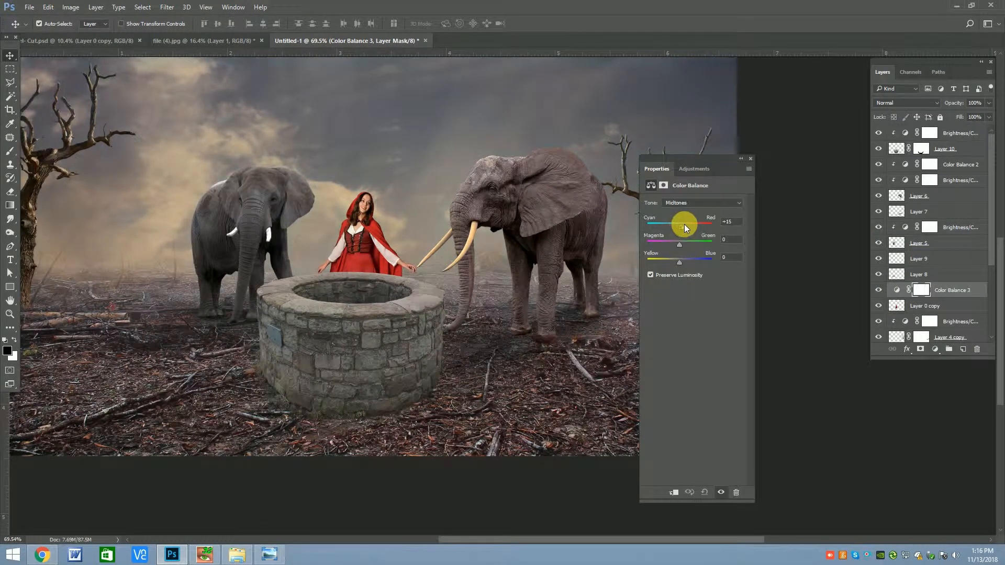
pyautogui.click(689, 492)
pyautogui.moveTo(696, 223); pyautogui.dragTo(674, 260)
pyautogui.click(751, 158)
pyautogui.scroll(-9, 397, 282)
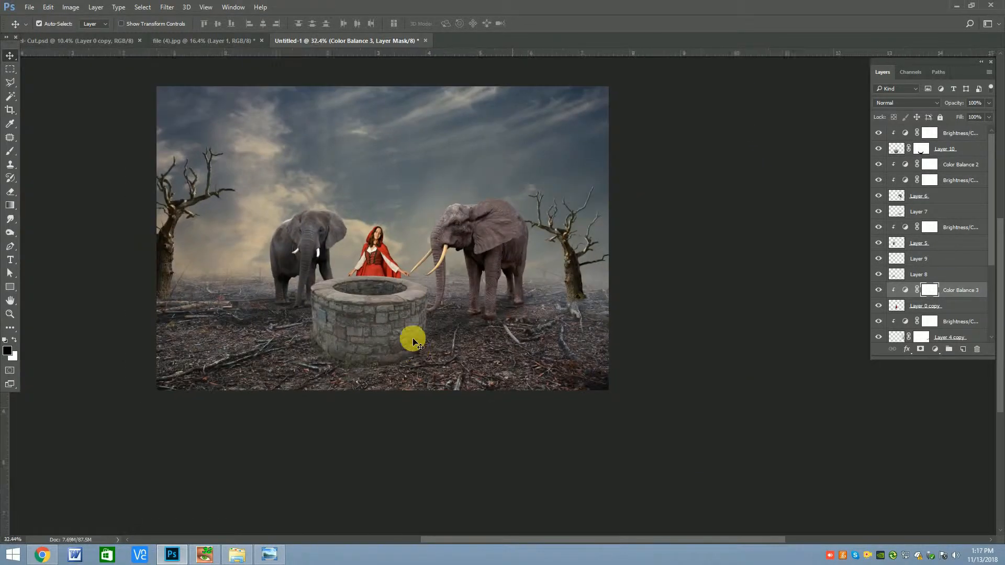
# Add a Curves adjustment clipped directly above the woman's layer, lower its white end to tone her down, and compare with and without it.
pyautogui.scroll(5, 386, 250)
pyautogui.click(922, 307)
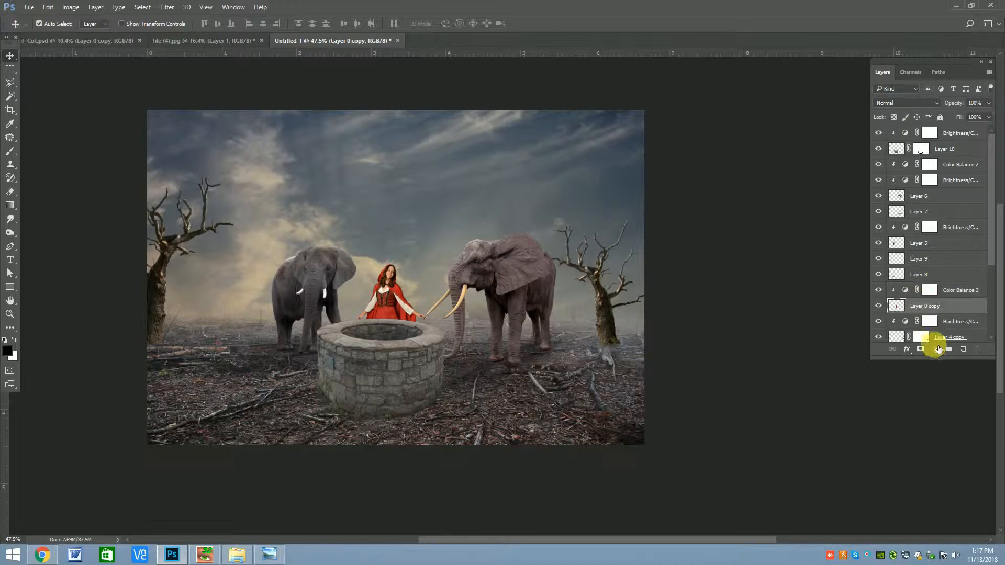
pyautogui.click(935, 349)
pyautogui.click(901, 187)
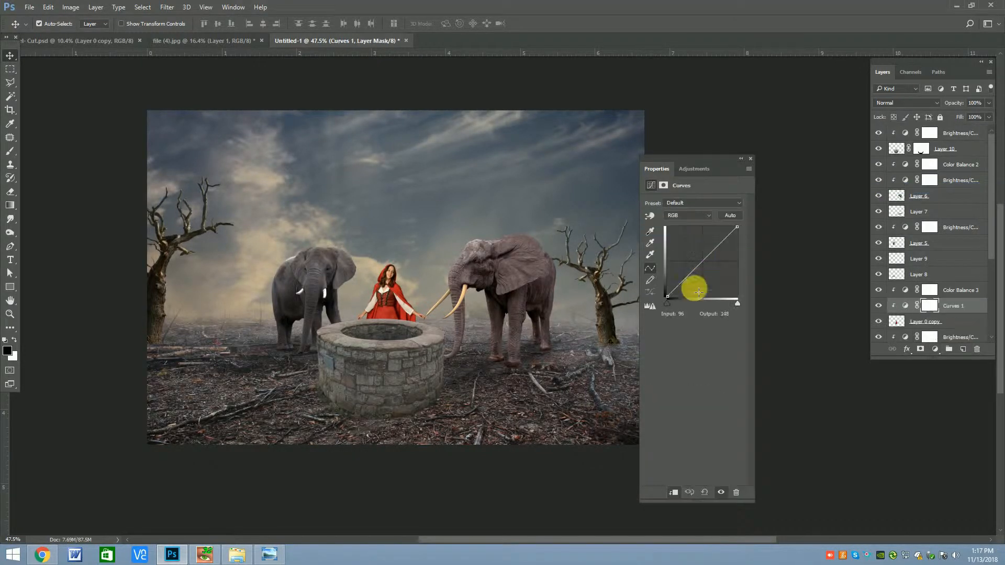
pyautogui.moveTo(666, 296); pyautogui.dragTo(673, 298)
pyautogui.moveTo(736, 226); pyautogui.dragTo(803, 246)
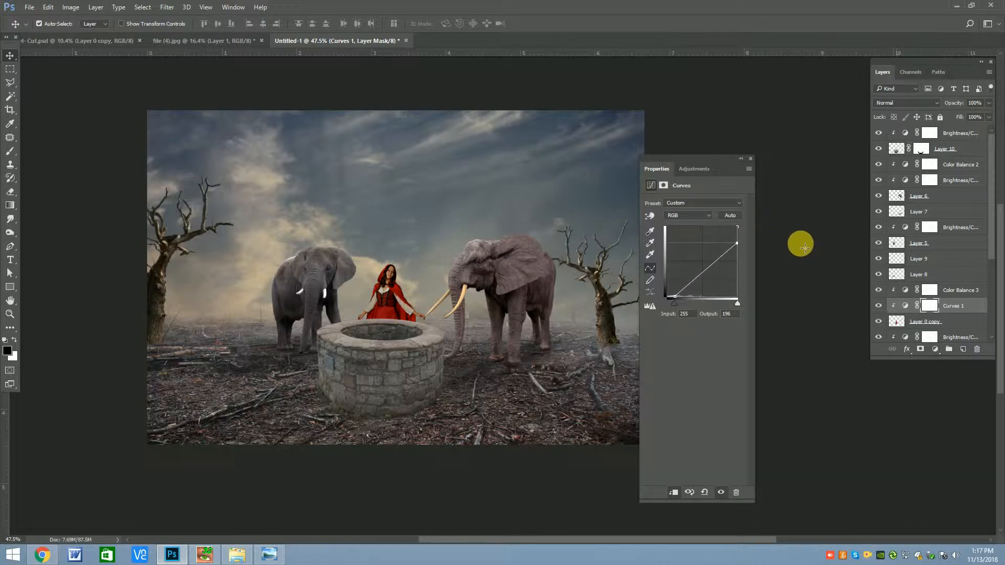
pyautogui.moveTo(678, 300); pyautogui.dragTo(665, 293)
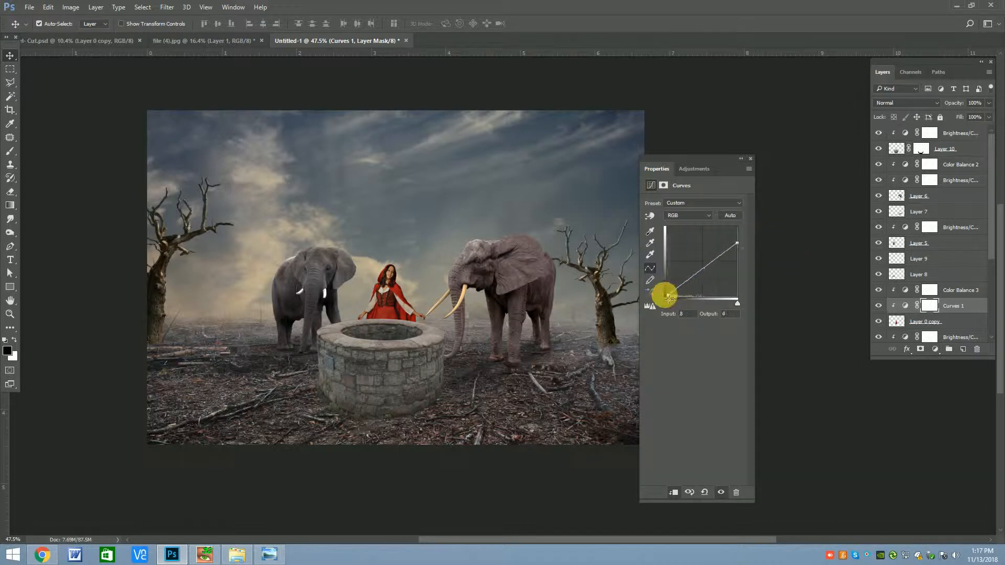
pyautogui.click(724, 247)
pyautogui.moveTo(738, 243)
pyautogui.mouseDown()
pyautogui.moveTo(729, 227)
pyautogui.moveTo(746, 236)
pyautogui.moveTo(727, 251)
pyautogui.mouseUp()
pyautogui.click(751, 160)
pyautogui.scroll(5, 380, 288)
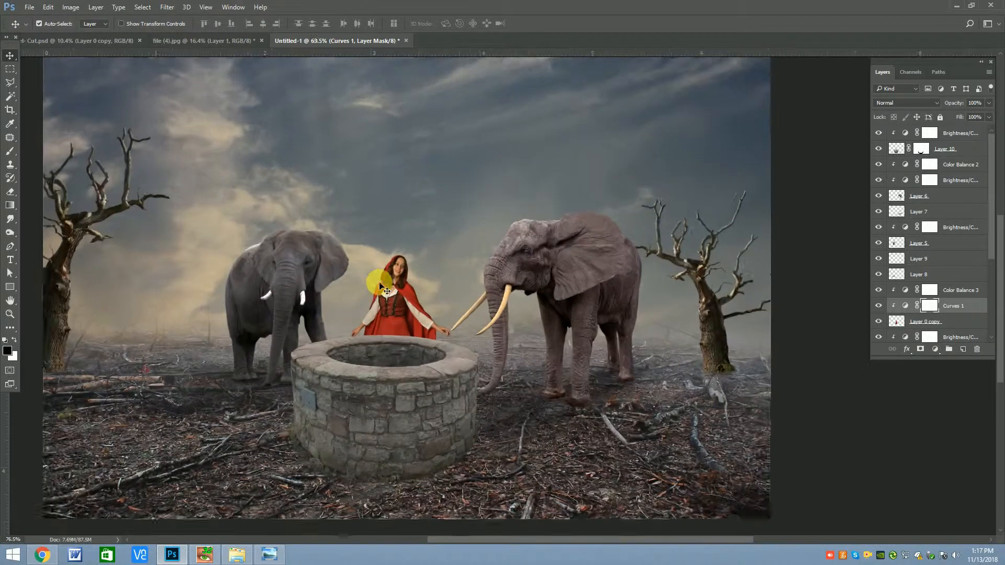
pyautogui.click(882, 304)
pyautogui.click(882, 304)
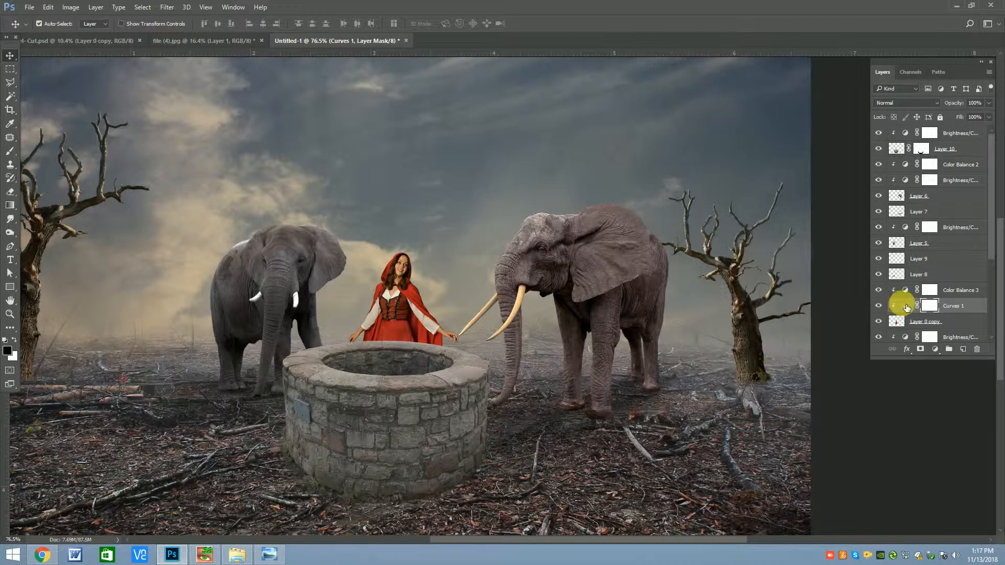
# Readjust the sliders of the woman's Color Balance 3 and select the topmost Brightness/Contrast layer.
pyautogui.doubleClick(906, 291)
pyautogui.moveTo(688, 232); pyautogui.dragTo(684, 262)
pyautogui.click(749, 159)
pyautogui.scroll(-4, 390, 295)
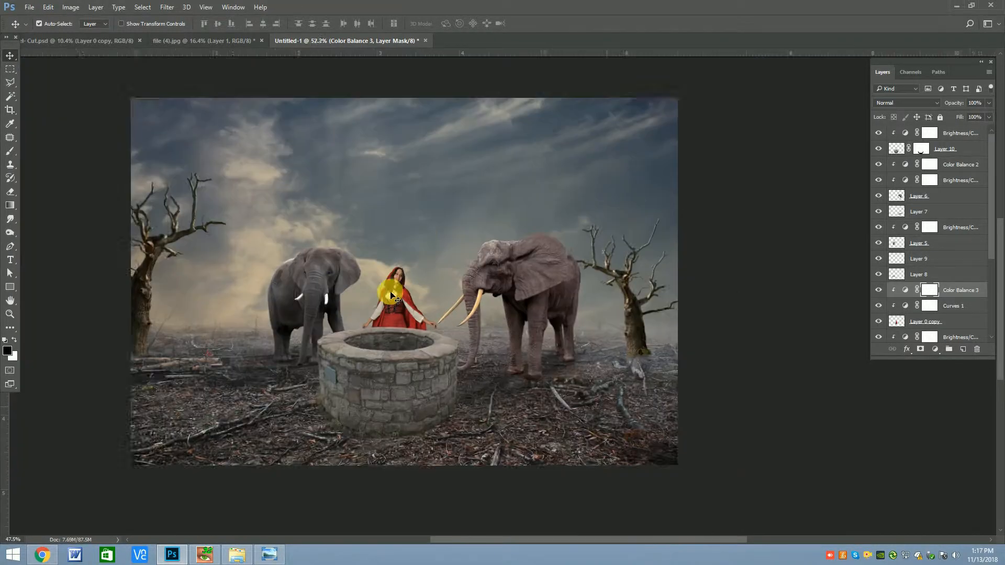
pyautogui.scroll(2, 371, 275)
pyautogui.click(978, 133)
pyautogui.click(936, 350)
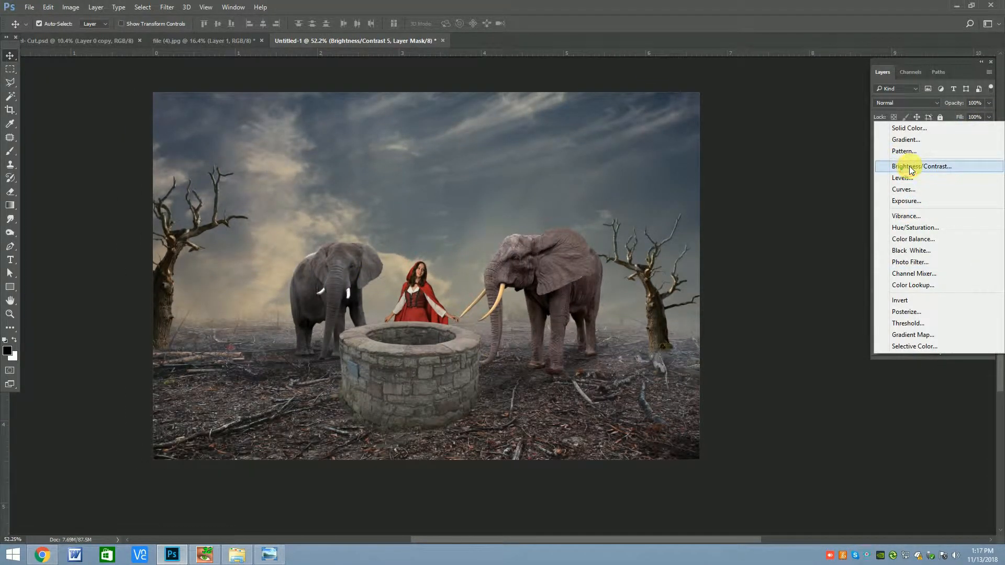
pyautogui.click(905, 128)
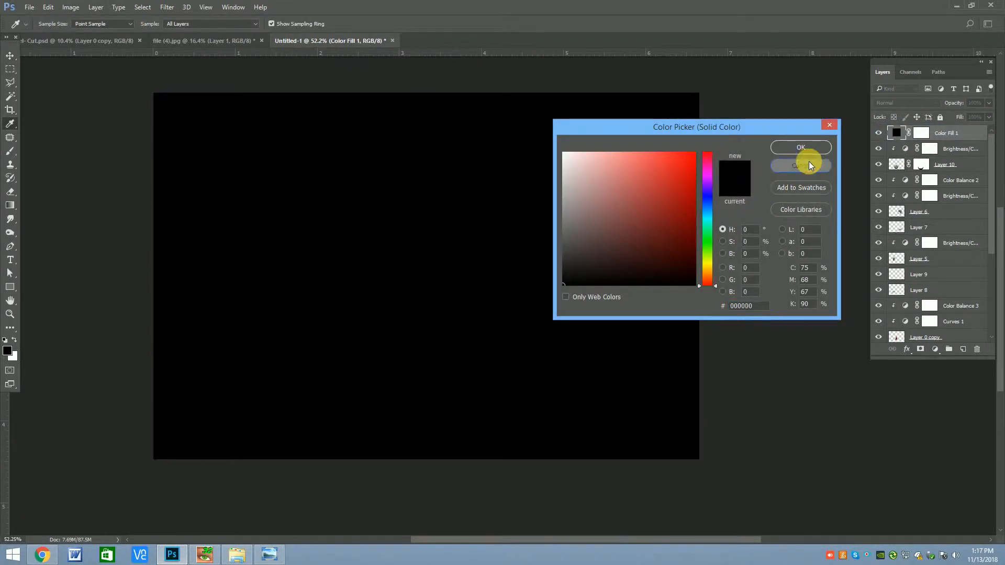
pyautogui.click(807, 165)
# Add a black-to-transparent Gradient Fill above all layers, positioned to darken the lower foreground.
pyautogui.click(936, 350)
pyautogui.click(928, 140)
pyautogui.moveTo(504, 432); pyautogui.dragTo(511, 347)
pyautogui.click(858, 159)
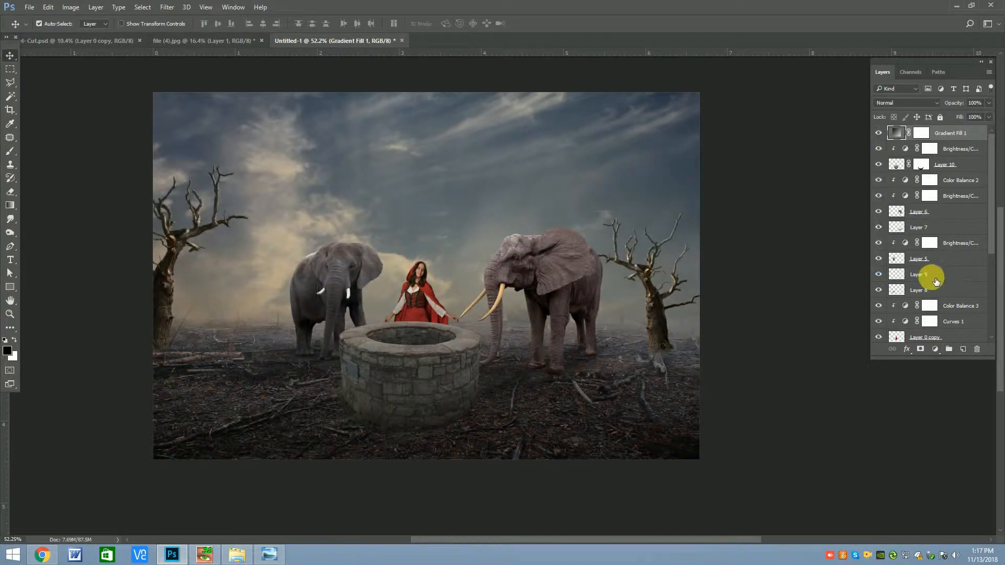
# Add a Curves adjustment above the gradient fill, lowering the white end slightly and adjusting the midtones of the whole scene.
pyautogui.scroll(1, 358, 265)
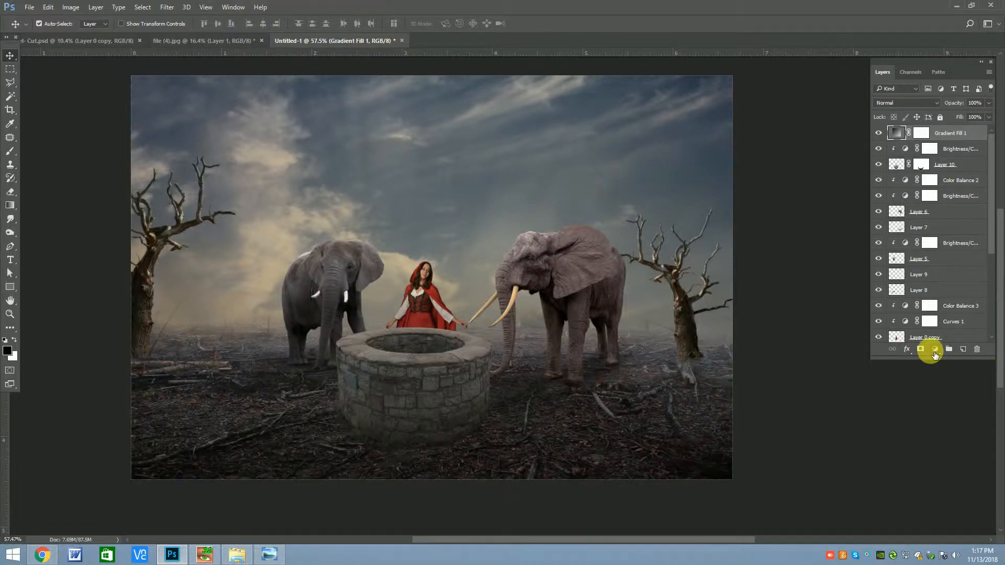
pyautogui.click(935, 349)
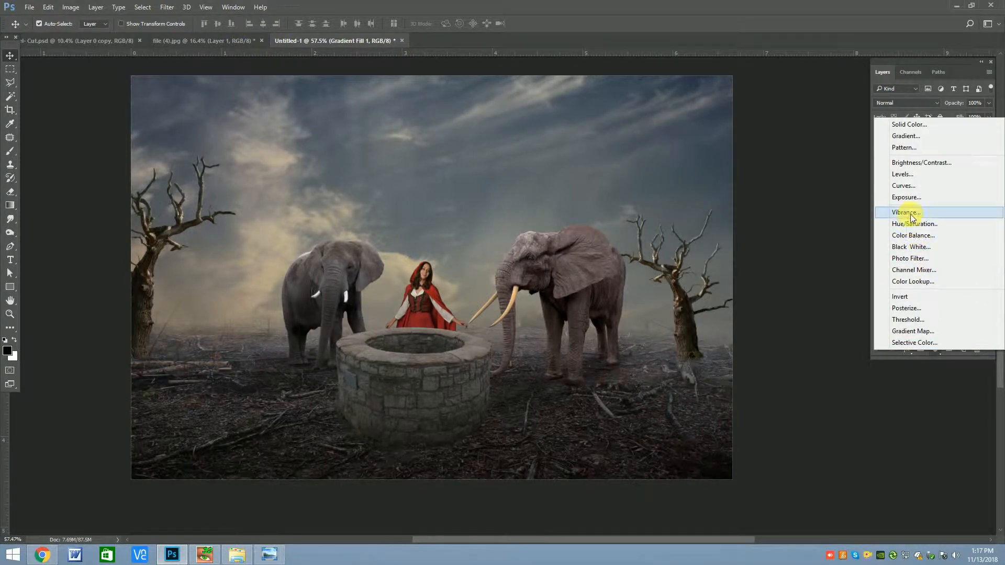
pyautogui.click(909, 189)
pyautogui.moveTo(736, 224)
pyautogui.mouseDown()
pyautogui.moveTo(715, 247)
pyautogui.moveTo(750, 242)
pyautogui.moveTo(743, 233)
pyautogui.mouseUp()
pyautogui.moveTo(699, 262); pyautogui.dragTo(700, 265)
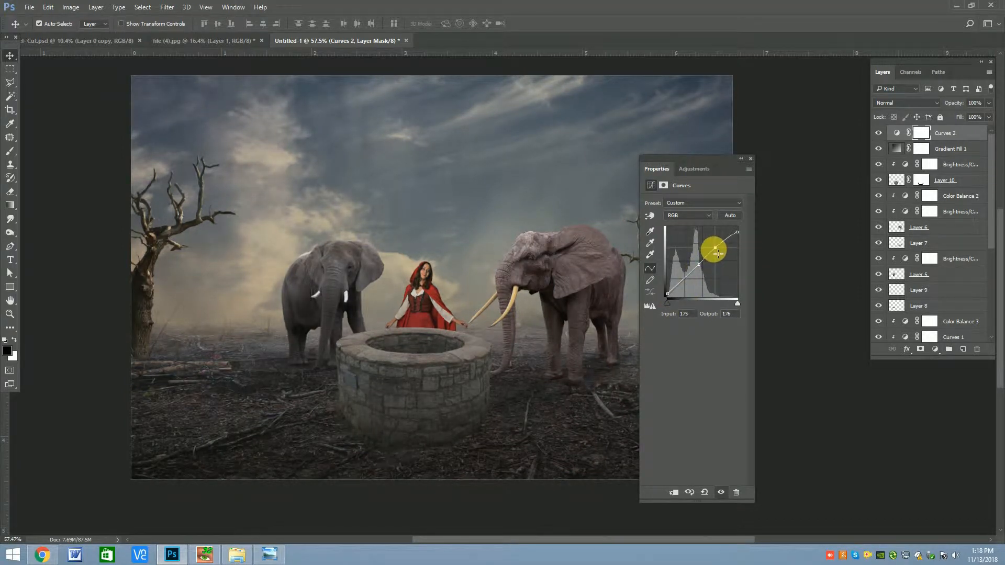
pyautogui.click(751, 159)
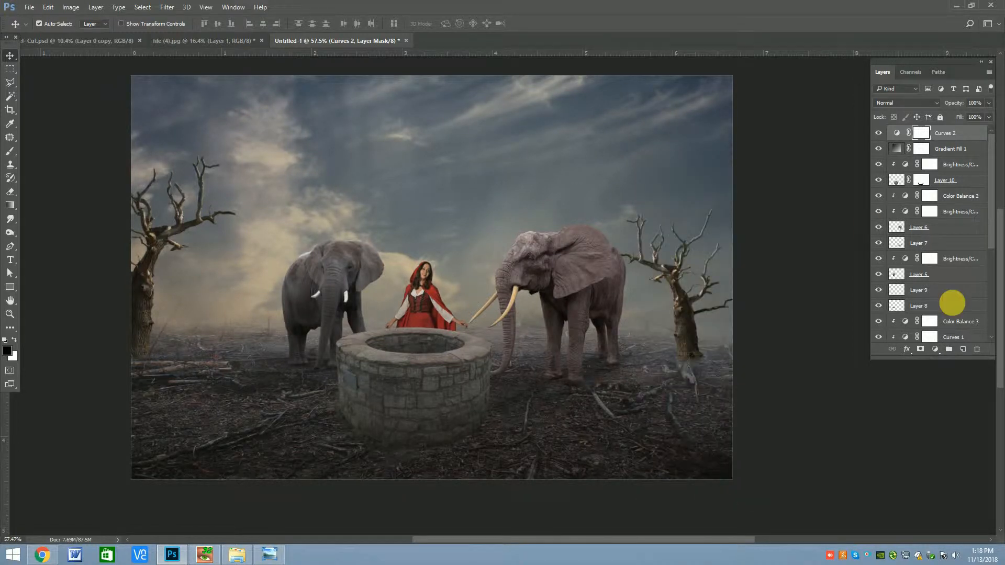
# Add a Photo Filter adjustment on top using the Sepia filter at 25% density.
pyautogui.click(941, 355)
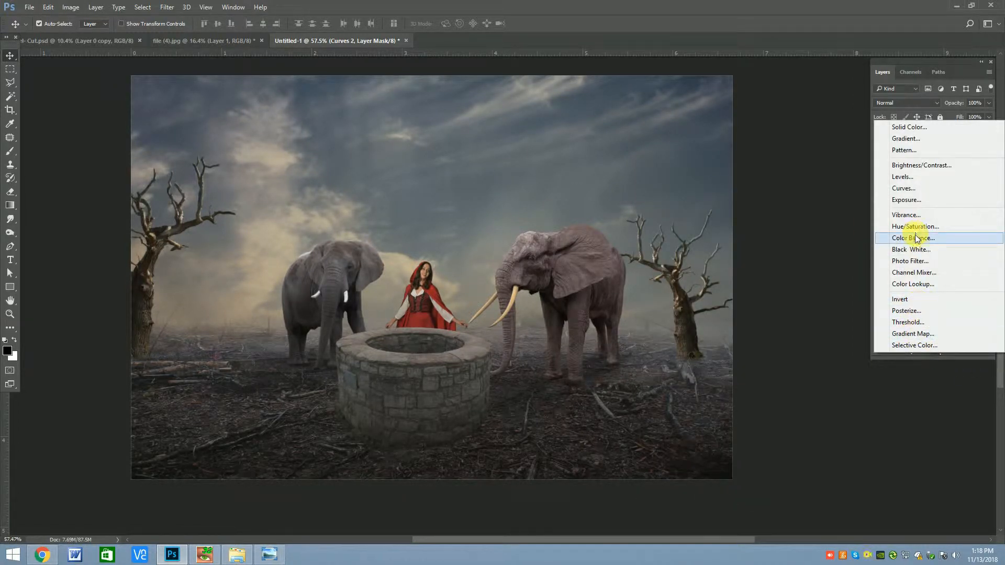
pyautogui.click(911, 260)
pyautogui.click(706, 208)
pyautogui.click(705, 237)
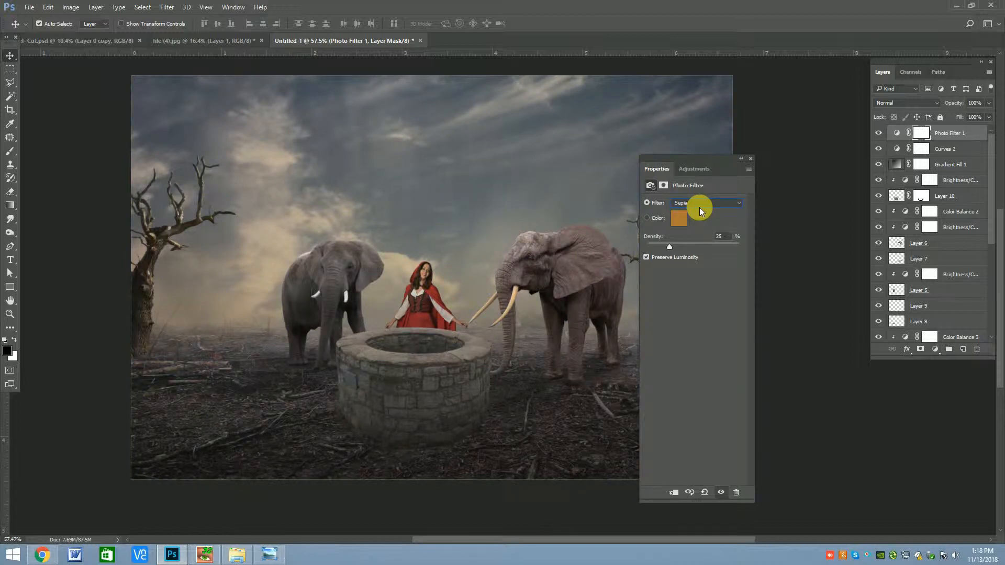
pyautogui.click(749, 157)
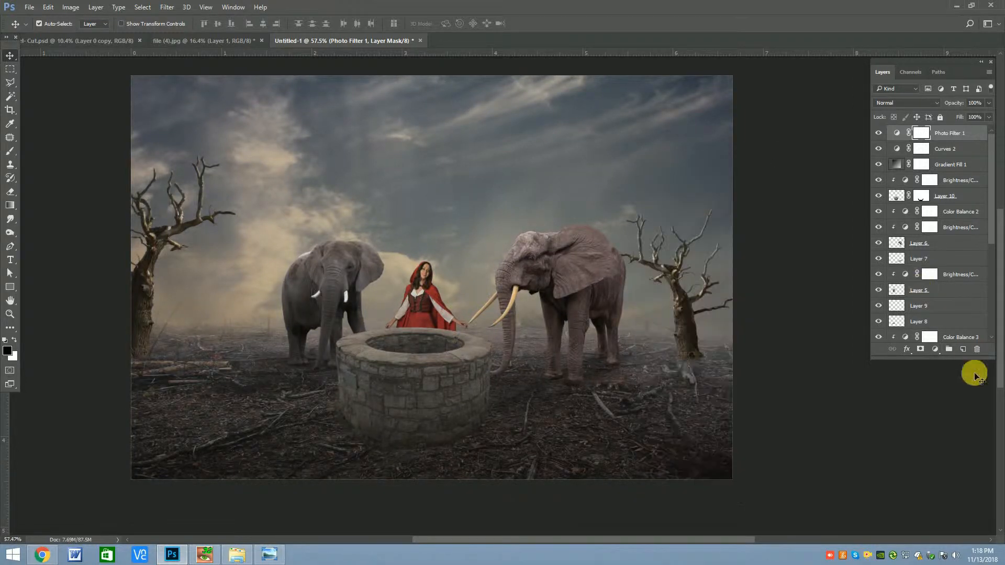
# Create a new top layer filled with 50% Gray and set its blending mode to Overlay.
pyautogui.click(942, 352)
pyautogui.click(70, 7)
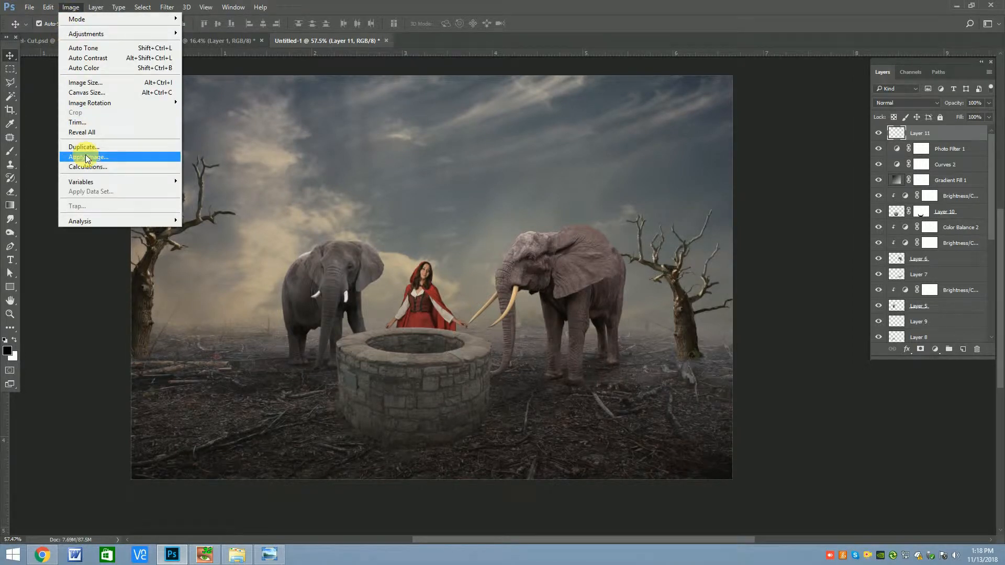
pyautogui.moveTo(45, 8)
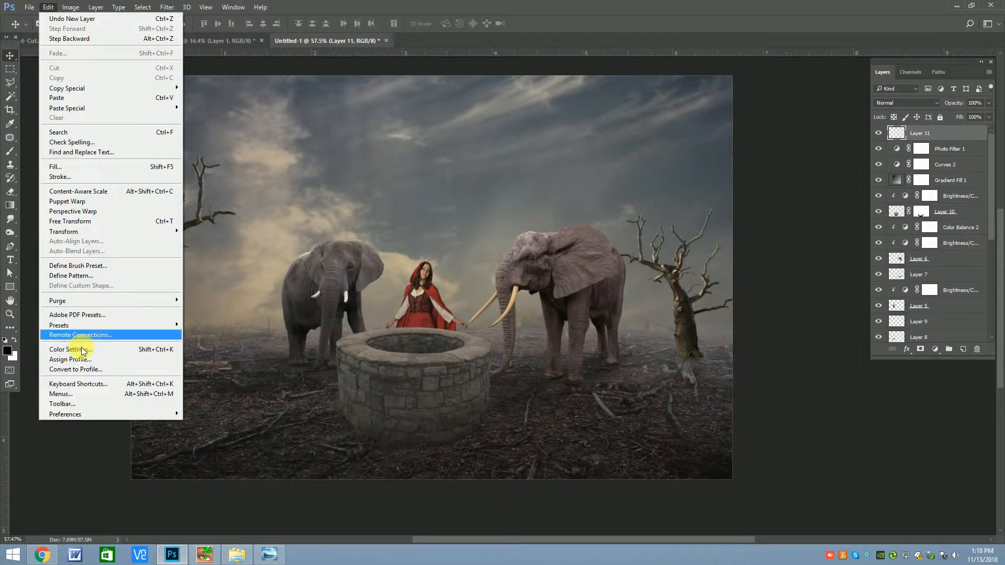
pyautogui.click(71, 172)
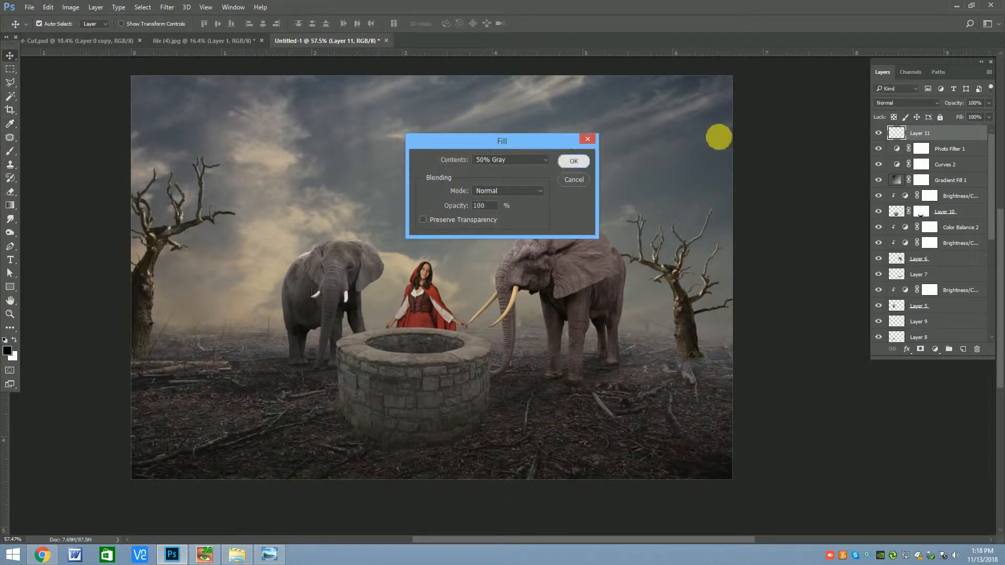
pyautogui.press('Return')
pyautogui.click(882, 104)
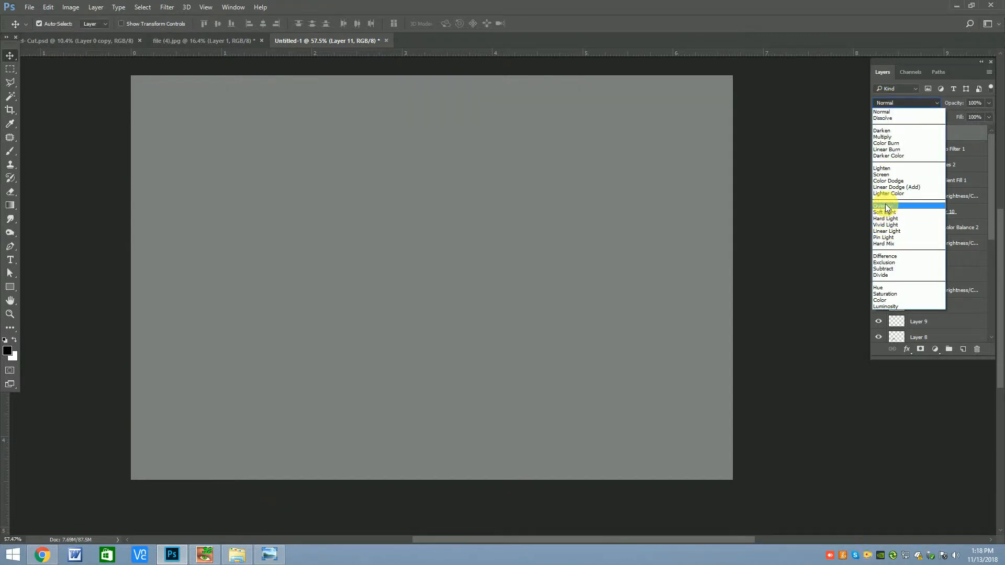
pyautogui.click(884, 206)
# Dodge the midtones of the woman's face and clothing with small brushes, starting at 15% exposure and raising it to 68%.
pyautogui.rightClick(11, 232)
pyautogui.click(43, 233)
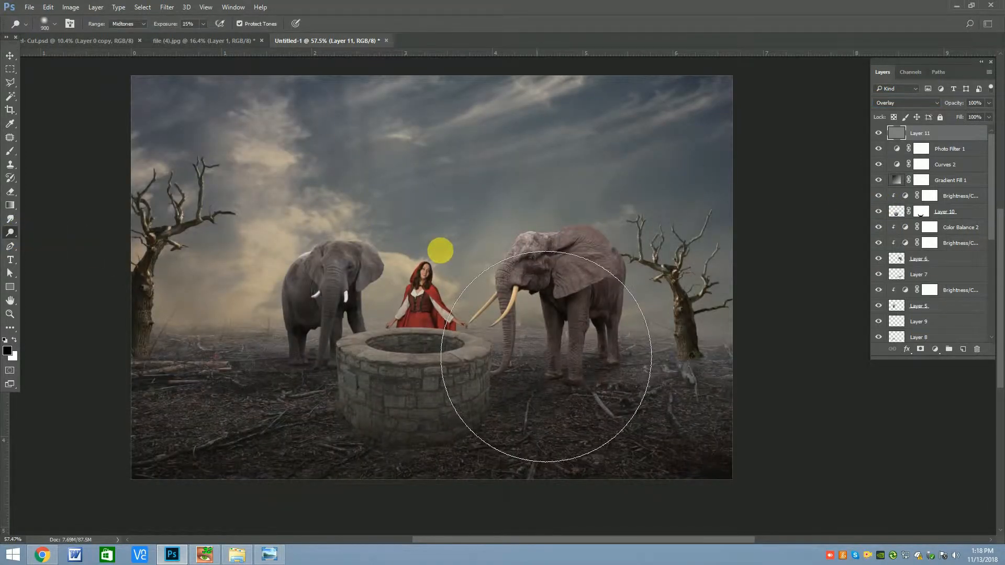
pyautogui.hotkey('ctrl', '+')
pyautogui.hotkey('ctrl', '+')
pyautogui.press('[')
pyautogui.press('[')
pyautogui.press('[')
pyautogui.press('[')
pyautogui.press('[')
pyautogui.press('[')
pyautogui.press('[')
pyautogui.press('[')
pyautogui.press('[')
pyautogui.press('[')
pyautogui.press('[')
pyautogui.press('[')
pyautogui.press('[')
pyautogui.press('[')
pyautogui.press('[')
pyautogui.scroll(4, 340, 364)
pyautogui.scroll(2, 401, 220)
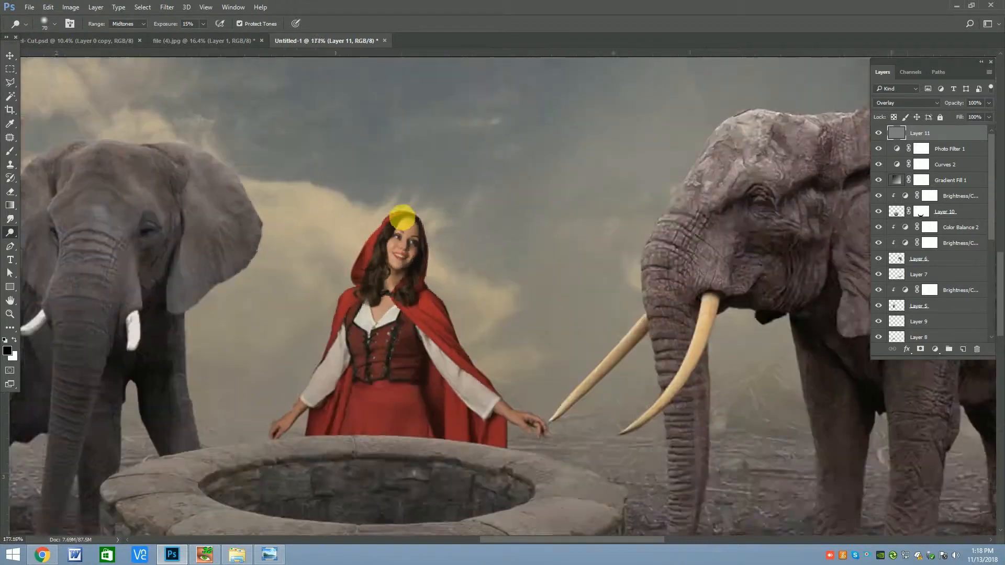
pyautogui.press('[')
pyautogui.press('[')
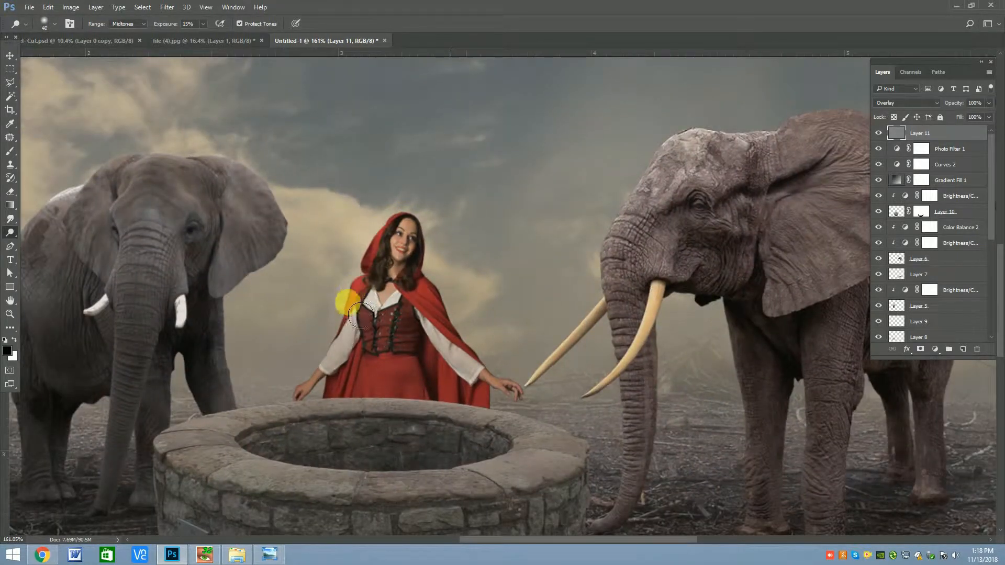
pyautogui.press('[')
pyautogui.press('[')
pyautogui.scroll(-2, 416, 193)
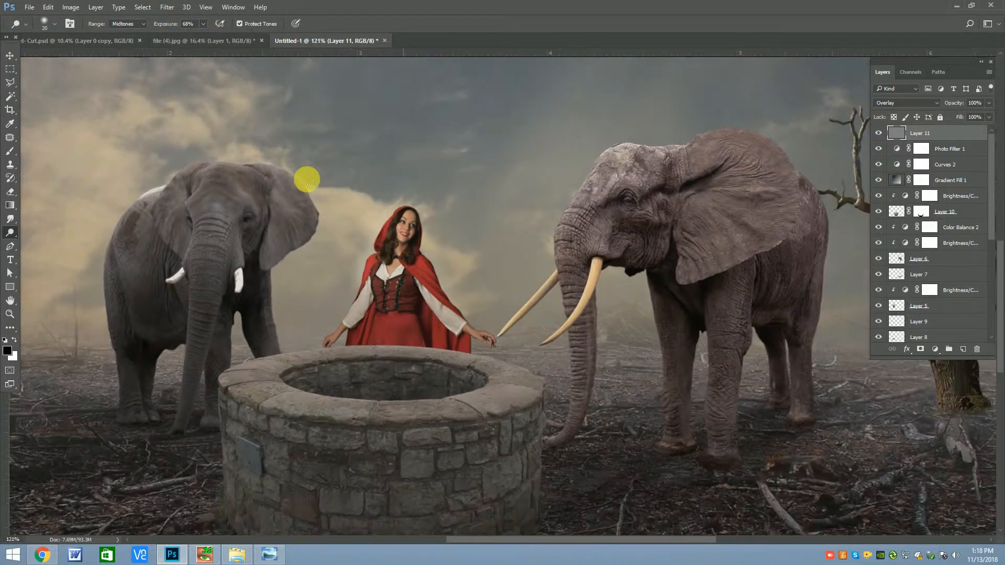
# Lower the Dodge exposure to 53% and brighten the sky around the right elephant and tree with a large soft brush.
pyautogui.press(']')
pyautogui.press(']')
pyautogui.press(']')
pyautogui.press(']')
pyautogui.scroll(-3, 399, 189)
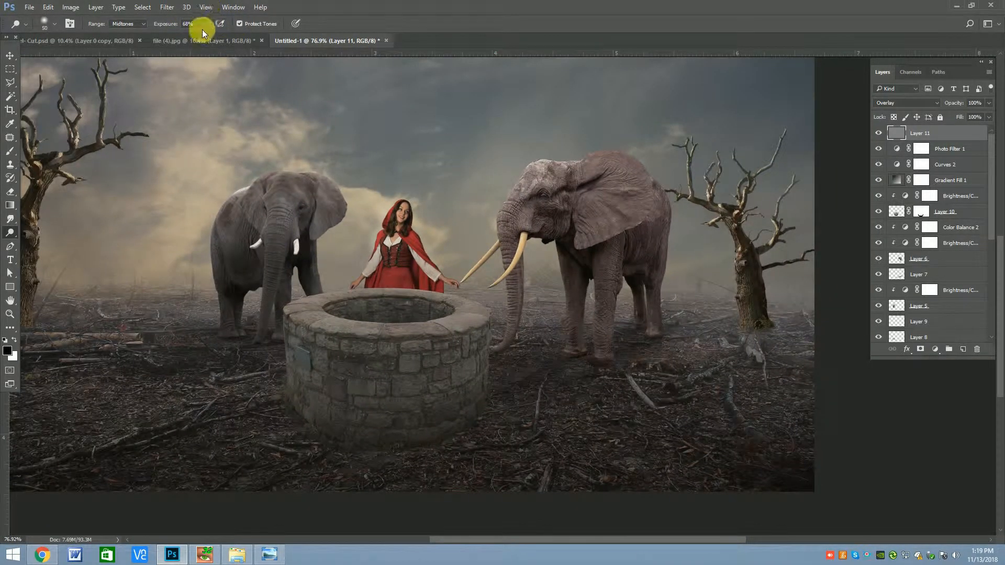
pyautogui.moveTo(196, 37); pyautogui.dragTo(188, 36)
pyautogui.scroll(-2, 348, 262)
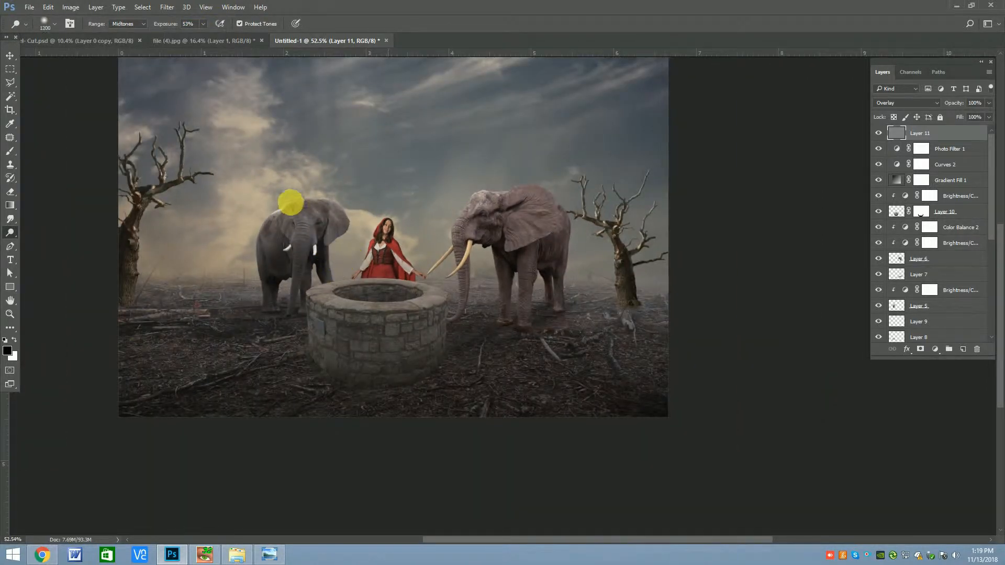
pyautogui.press('[')
pyautogui.press('[')
pyautogui.press('[')
pyautogui.moveTo(627, 156)
pyautogui.mouseDown()
pyautogui.moveTo(698, 215)
pyautogui.moveTo(655, 259)
pyautogui.mouseUp()
pyautogui.press('[')
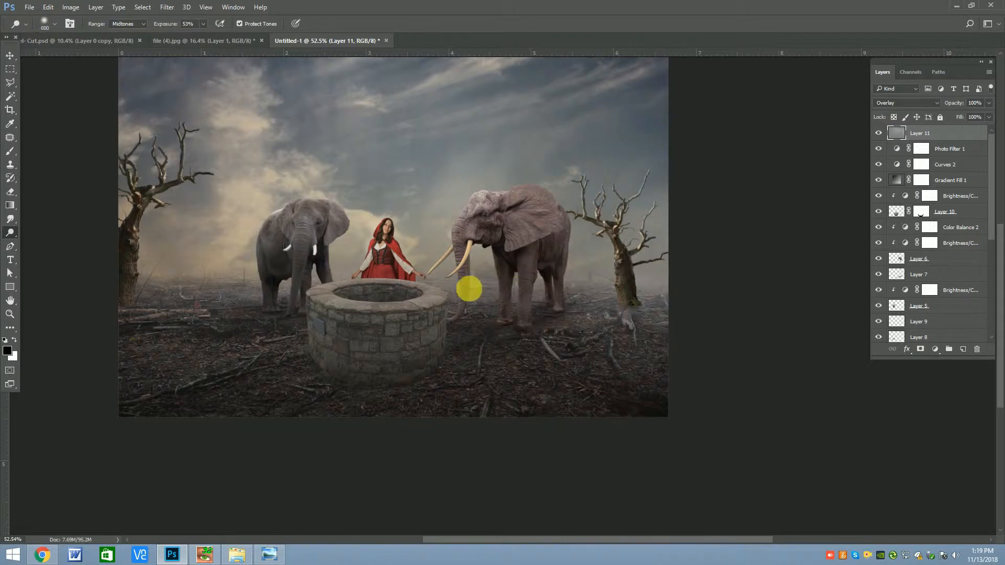
# Set the Dodge exposure to 24% and lighten the sky beside the left tree.
pyautogui.click(190, 37)
pyautogui.moveTo(193, 187)
pyautogui.mouseDown()
pyautogui.moveTo(182, 143)
pyautogui.moveTo(193, 135)
pyautogui.mouseUp()
pyautogui.press(']')
pyautogui.press(']')
pyautogui.press(']')
pyautogui.press(']')
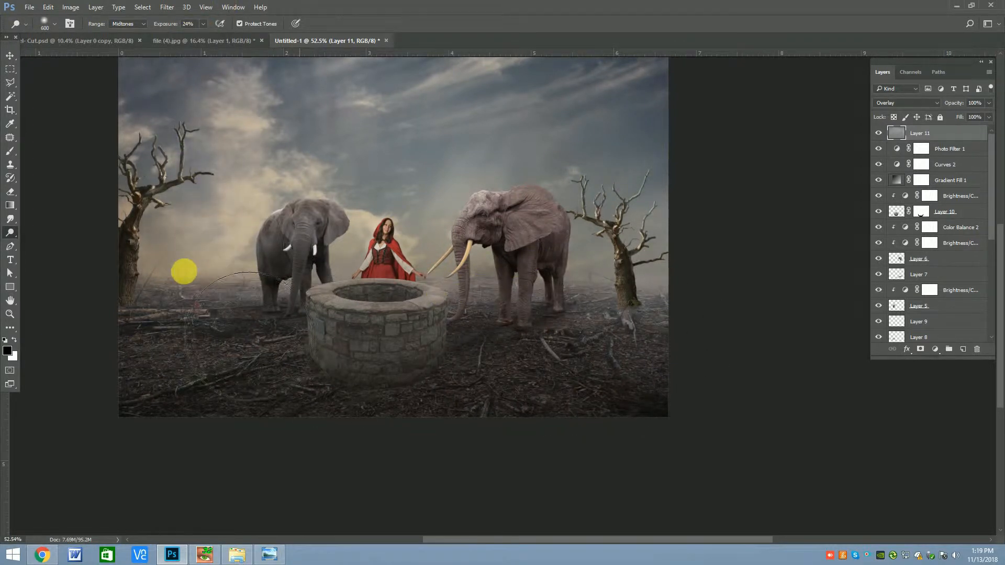
# Reduce the Dodge brush to about 250 px and lighten the area around the well and the woman.
pyautogui.press('[')
pyautogui.press('[')
pyautogui.press('[')
pyautogui.press('[')
pyautogui.press('[')
pyautogui.press('[')
pyautogui.press('[')
pyautogui.press('[')
pyautogui.press('[')
pyautogui.press('[')
pyautogui.press('[')
pyautogui.press('[')
pyautogui.press('[')
pyautogui.scroll(2, 424, 287)
pyautogui.scroll(2, 426, 292)
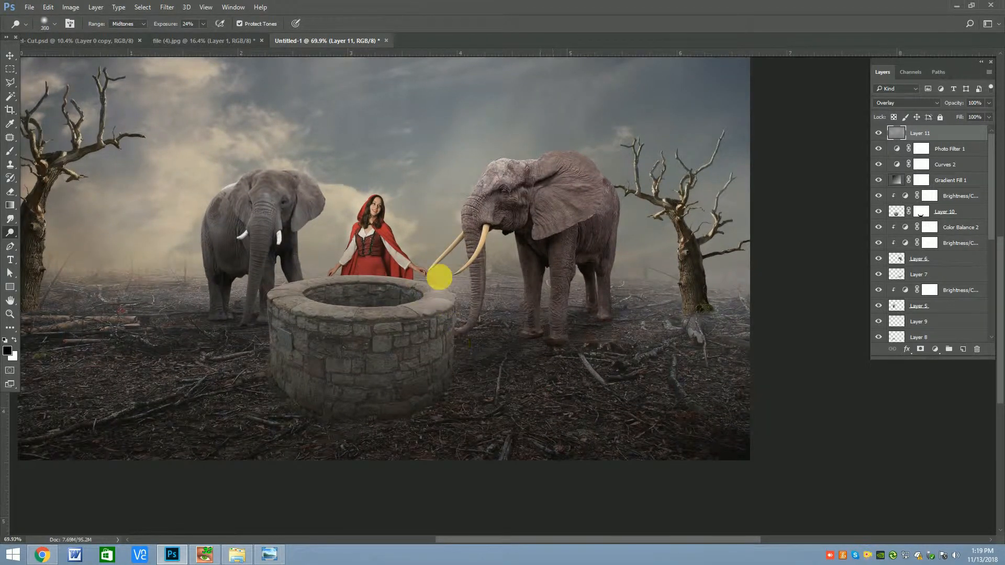
pyautogui.press(']')
pyautogui.press(']')
pyautogui.press(']')
pyautogui.press(']')
pyautogui.press(']')
pyautogui.press(']')
pyautogui.moveTo(333, 327)
pyautogui.mouseDown()
pyautogui.moveTo(519, 330)
pyautogui.moveTo(494, 348)
pyautogui.moveTo(377, 382)
pyautogui.moveTo(394, 289)
pyautogui.moveTo(346, 243)
pyautogui.mouseUp()
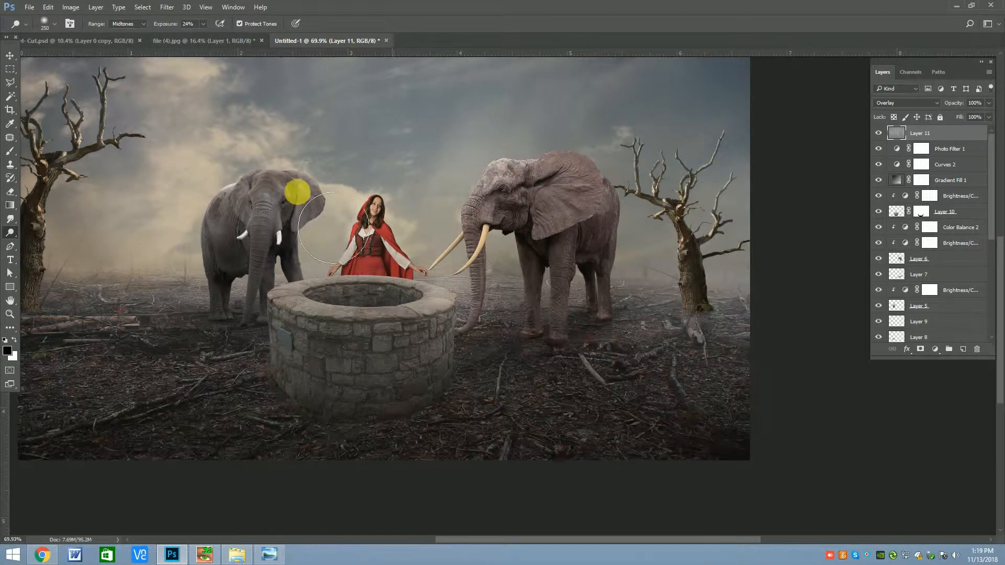
# Lighten the midtones on both elephants with soft Dodge strokes, varying the brush size.
pyautogui.press(']')
pyautogui.press(']')
pyautogui.press(']')
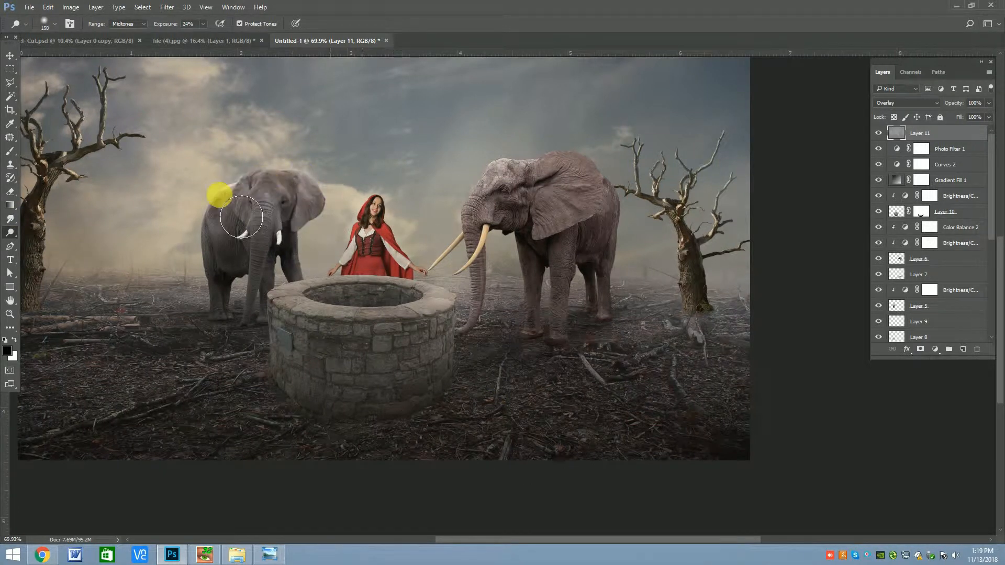
pyautogui.moveTo(526, 203)
pyautogui.mouseDown()
pyautogui.moveTo(641, 188)
pyautogui.moveTo(645, 256)
pyautogui.moveTo(504, 282)
pyautogui.moveTo(563, 282)
pyautogui.mouseUp()
pyautogui.press('[')
pyautogui.press('[')
pyautogui.press('[')
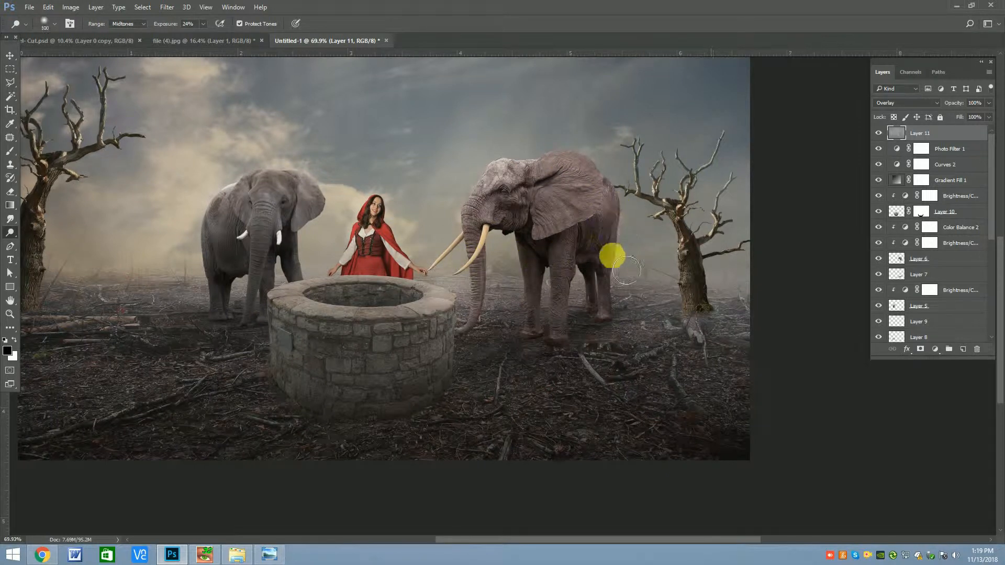
pyautogui.moveTo(274, 224)
pyautogui.mouseDown()
pyautogui.moveTo(216, 212)
pyautogui.moveTo(214, 272)
pyautogui.moveTo(287, 249)
pyautogui.mouseUp()
# Darken the midtones of the foreground and outer scene with the Burn tool at 26% exposure, using large 500 to 700 px brushes.
pyautogui.click(11, 231)
pyautogui.click(45, 244)
pyautogui.scroll(-3, 325, 173)
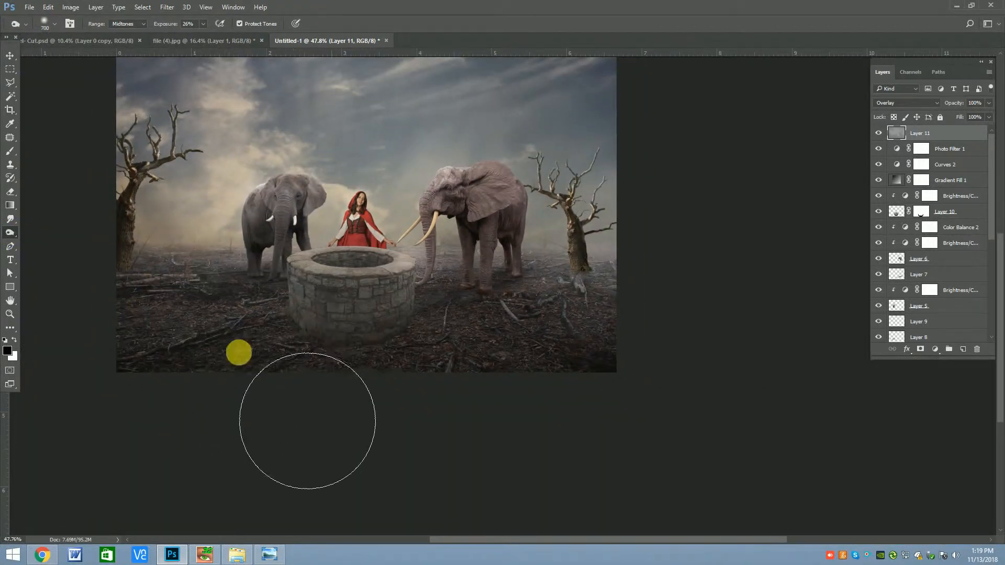
pyautogui.scroll(1, 374, 336)
pyautogui.press('[')
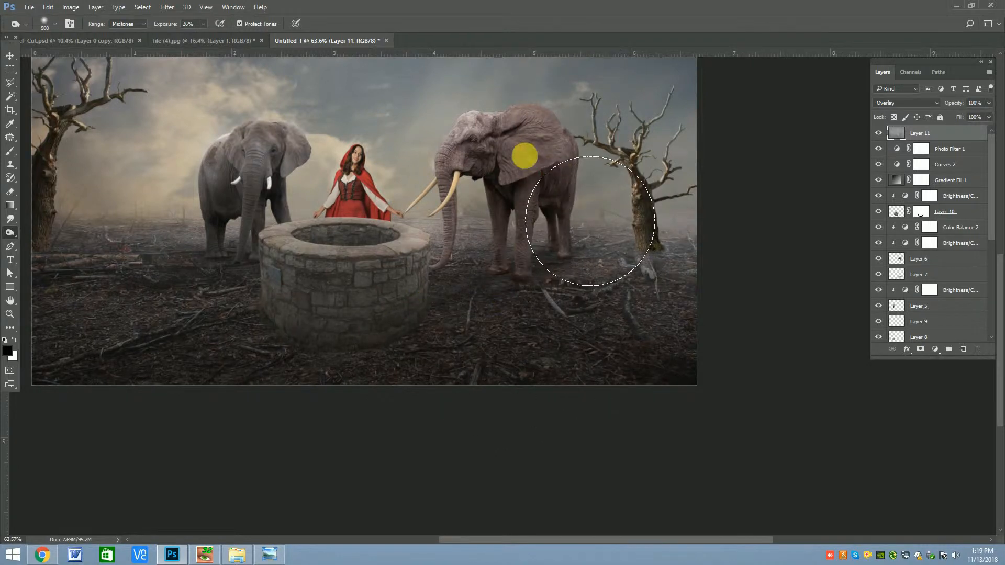
pyautogui.scroll(-3, 527, 332)
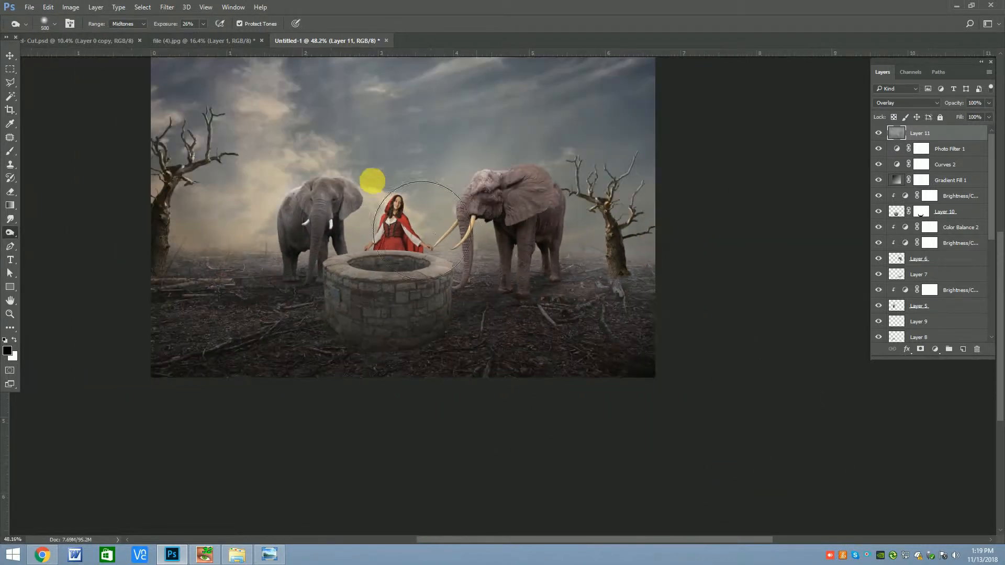
pyautogui.scroll(2, 377, 204)
pyautogui.press(']')
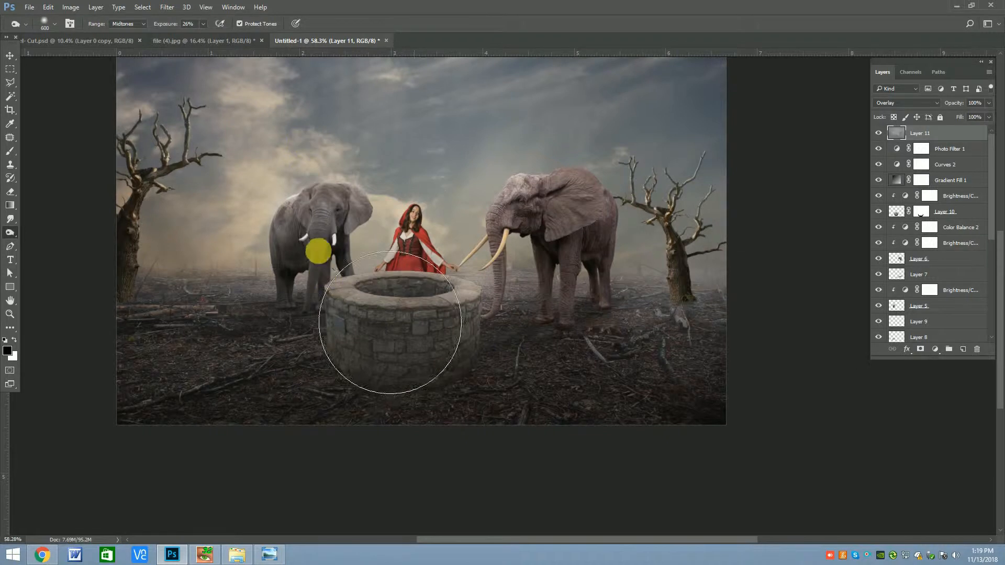
# Burn the ground beside the well and under the right elephant's feet with progressively smaller brushes, down to 60 px.
pyautogui.press('[')
pyautogui.press('[')
pyautogui.press('[')
pyautogui.press('[')
pyautogui.press('[')
pyautogui.moveTo(318, 280); pyautogui.dragTo(318, 338)
pyautogui.moveTo(606, 281)
pyautogui.mouseDown()
pyautogui.moveTo(584, 281)
pyautogui.moveTo(543, 321)
pyautogui.moveTo(538, 304)
pyautogui.mouseUp()
pyautogui.press('[')
pyautogui.press('[')
pyautogui.press('[')
pyautogui.press('[')
pyautogui.press('[')
pyautogui.press('[')
pyautogui.press('[')
pyautogui.press('[')
pyautogui.press('[')
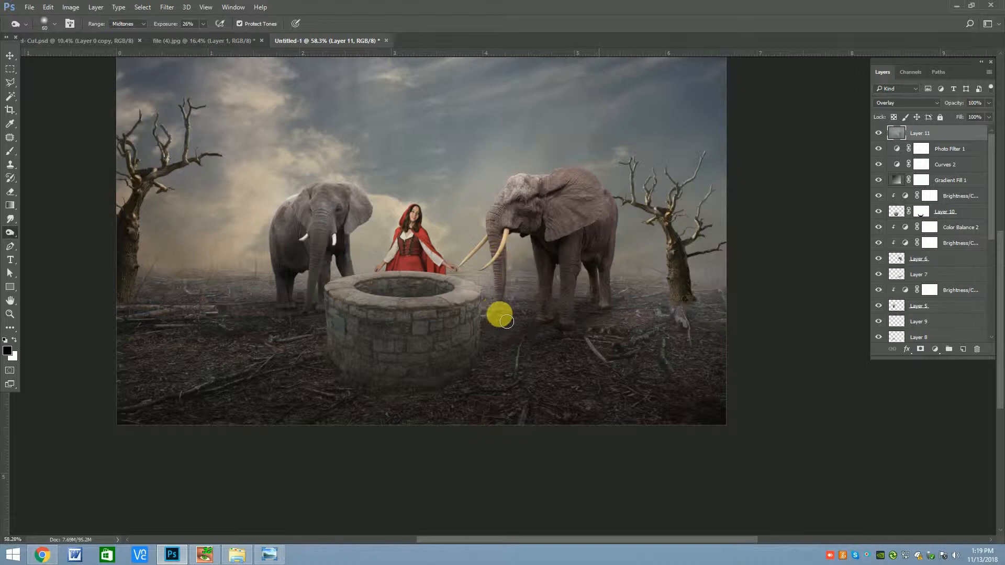
# Enlarge the Burn brush to 250 px and deepen the shadows on the ground around the well and on the elephants.
pyautogui.scroll(4, 518, 241)
pyautogui.press(']')
pyautogui.press(']')
pyautogui.press(']')
pyautogui.press(']')
pyautogui.press(']')
pyautogui.press(']')
pyautogui.press(']')
pyautogui.press(']')
pyautogui.press(']')
pyautogui.press(']')
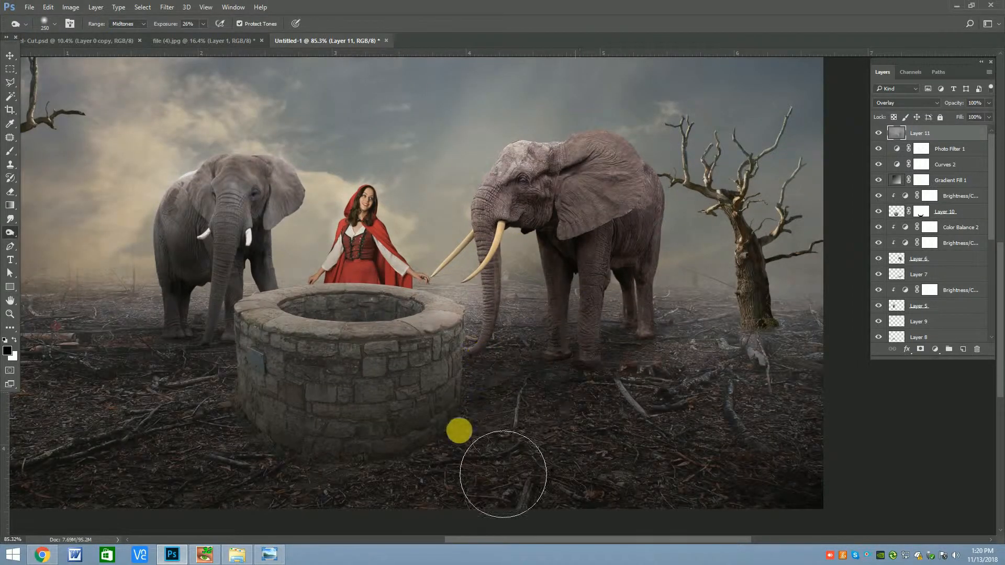
pyautogui.scroll(-3, 497, 340)
pyautogui.moveTo(549, 259)
pyautogui.mouseDown()
pyautogui.moveTo(572, 238)
pyautogui.moveTo(332, 304)
pyautogui.moveTo(344, 266)
pyautogui.moveTo(329, 265)
pyautogui.mouseUp()
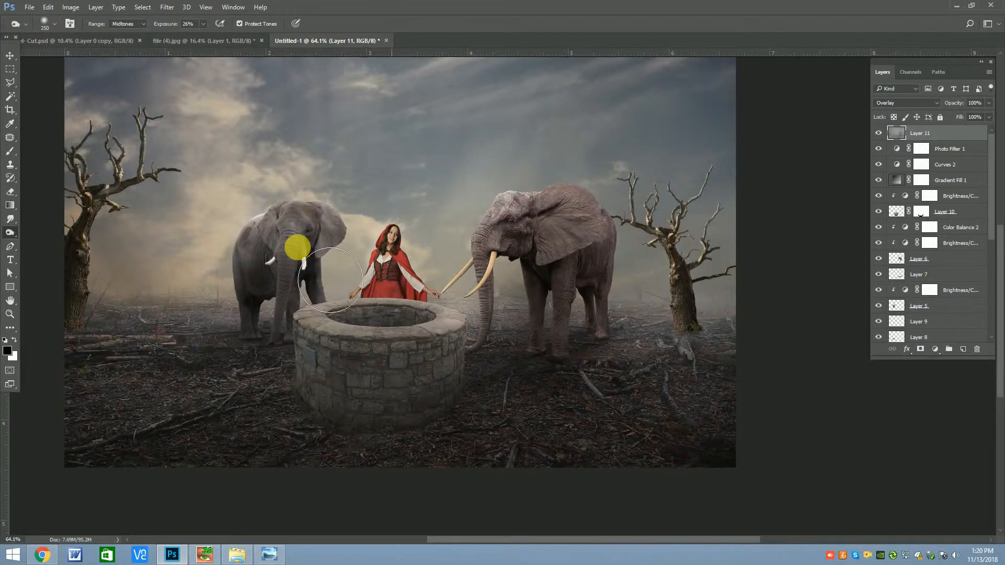
# Reduce the opacity of the dodge-and-burn layer, Layer 11, to 70%.
pyautogui.scroll(-3, 332, 276)
pyautogui.scroll(2, 398, 251)
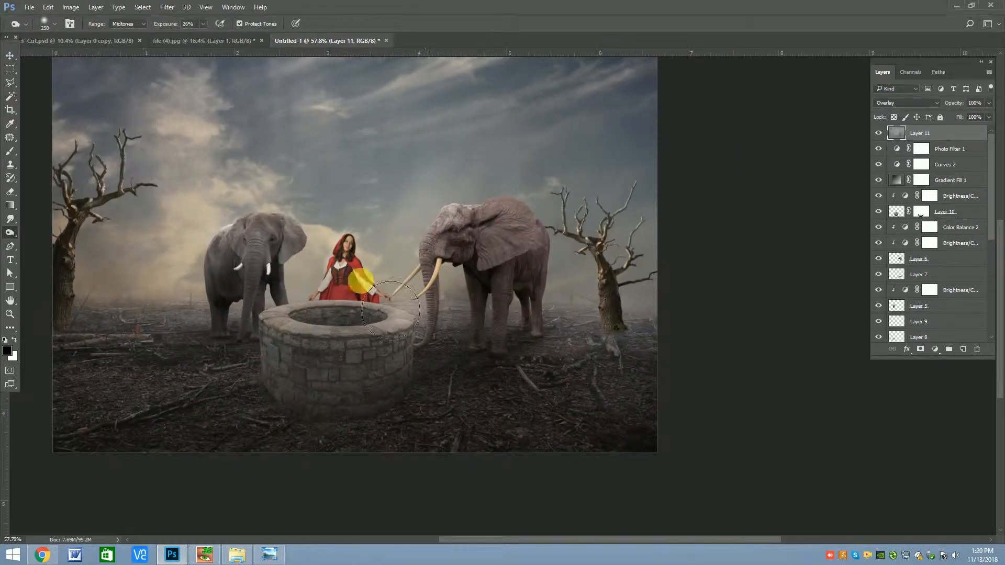
pyautogui.scroll(-6, 408, 257)
pyautogui.scroll(4, 408, 243)
pyautogui.press('v')
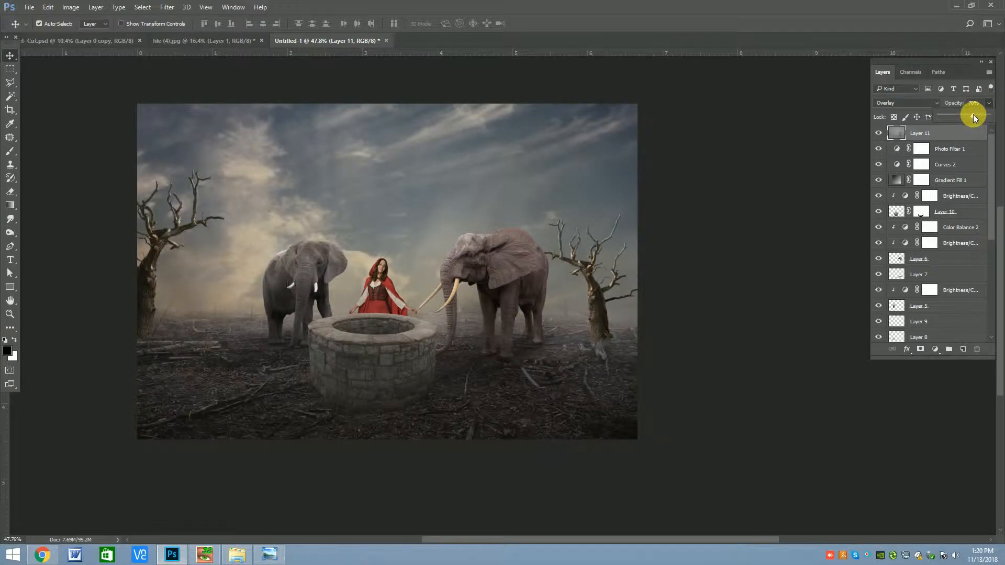
pyautogui.click(13, 57)
# Add a Gradient Map adjustment layer above Layer 11 using the purple-to-orange preset Gradient 26.
pyautogui.click(936, 350)
pyautogui.click(922, 332)
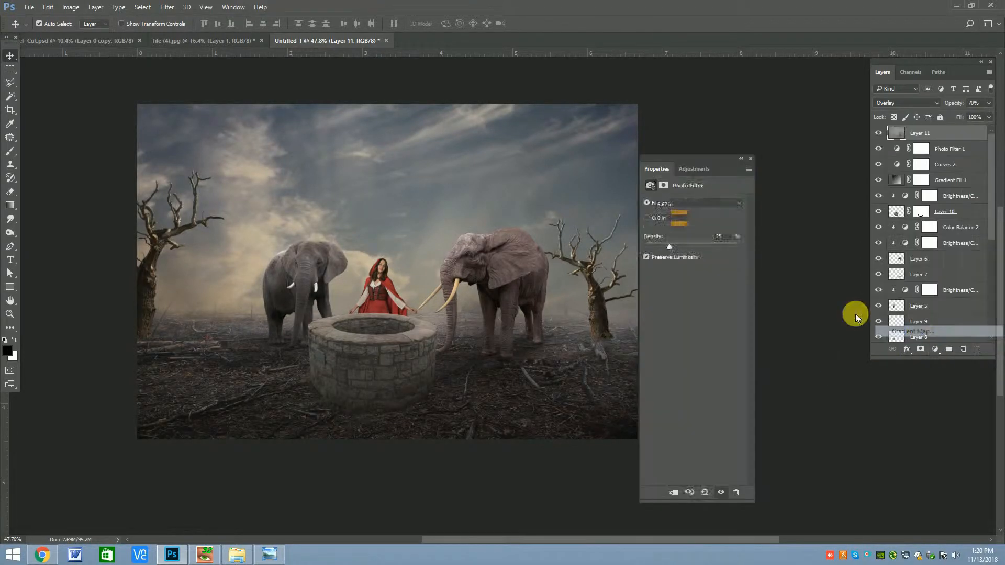
pyautogui.click(682, 205)
pyautogui.click(698, 203)
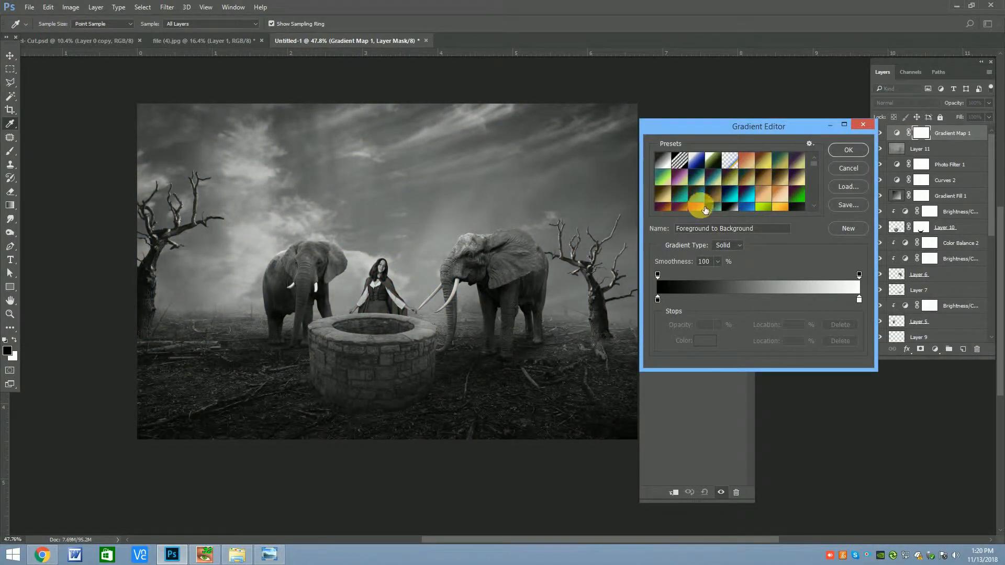
pyautogui.click(765, 199)
pyautogui.click(680, 201)
pyautogui.scroll(-1, 702, 199)
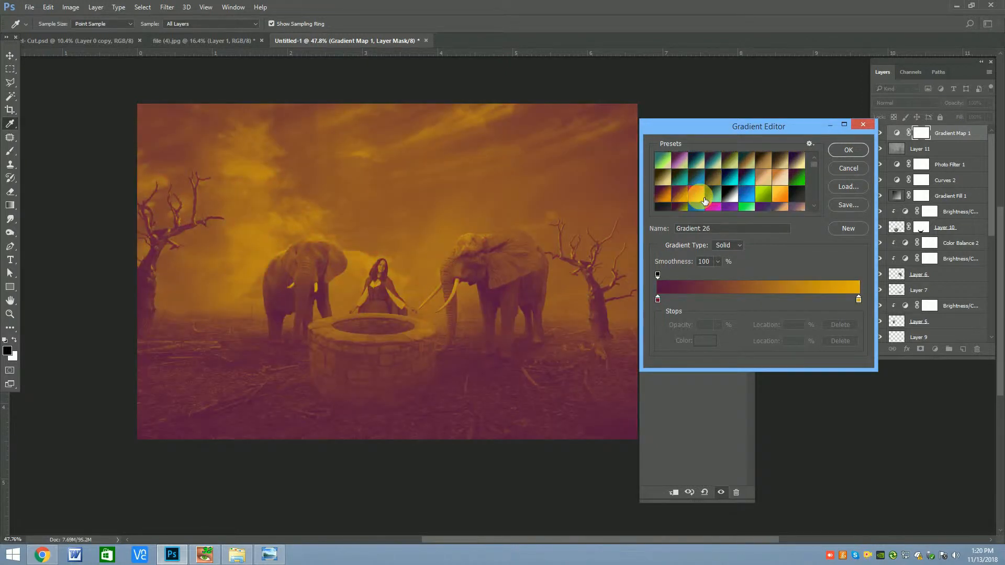
pyautogui.click(853, 151)
# Blend the gradient map in Soft Light mode at 50% opacity.
pyautogui.click(911, 103)
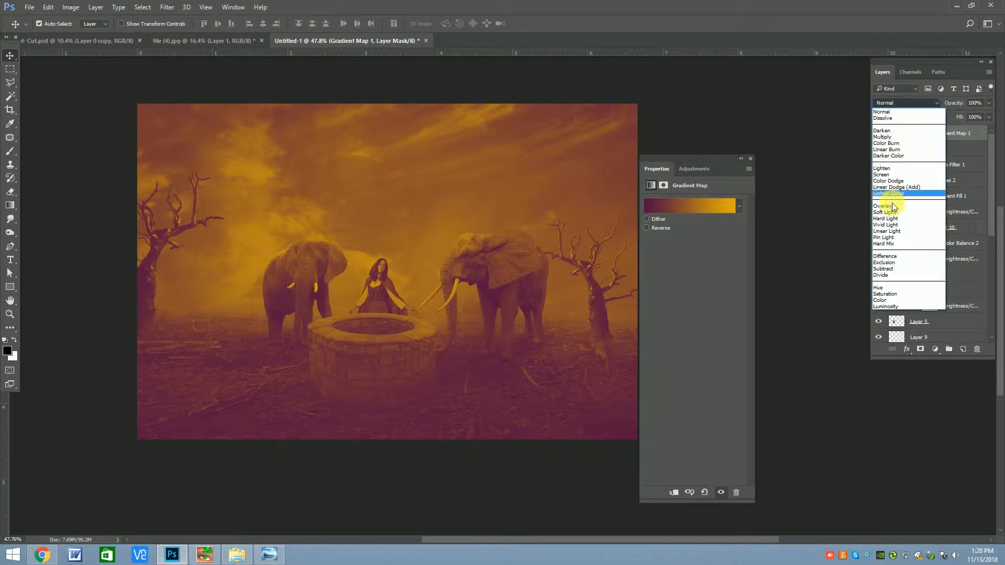
pyautogui.click(893, 209)
pyautogui.click(751, 158)
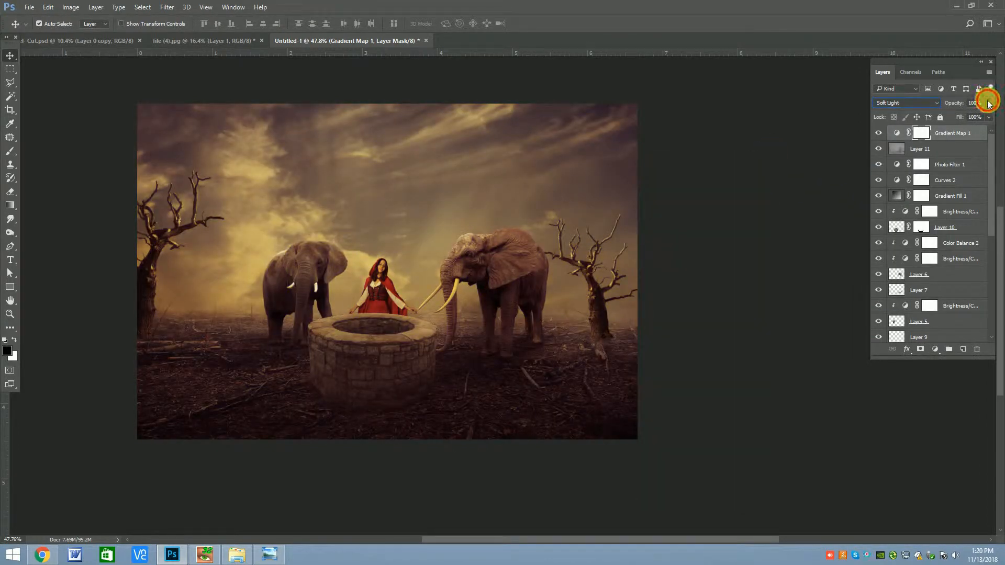
pyautogui.moveTo(989, 103); pyautogui.dragTo(960, 115)
pyautogui.click(974, 103)
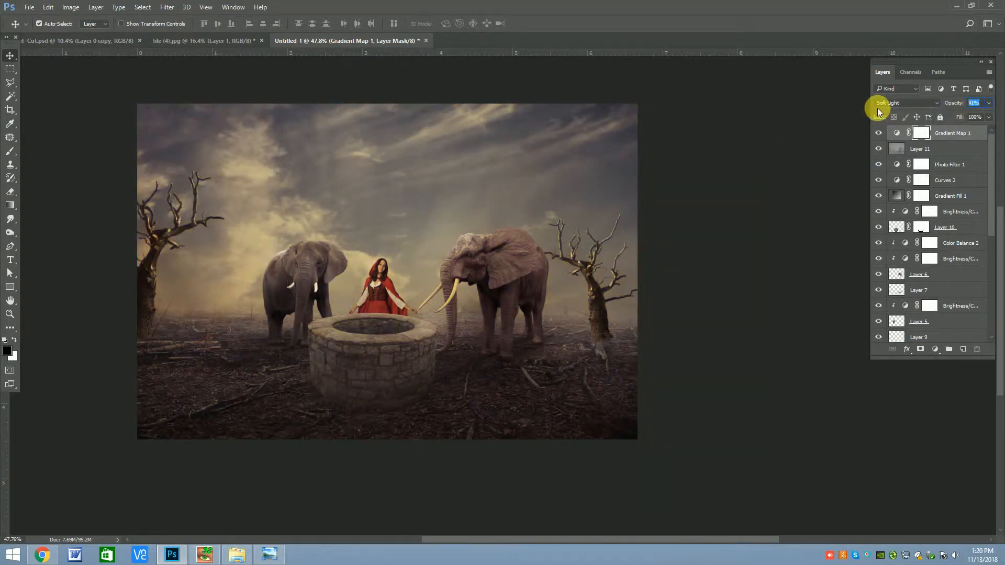
pyautogui.write('50')
pyautogui.click(905, 104)
pyautogui.click(903, 103)
# Compare other presets for the gradient map and apply the muted purple-to-orange preset named 2.
pyautogui.doubleClick(903, 137)
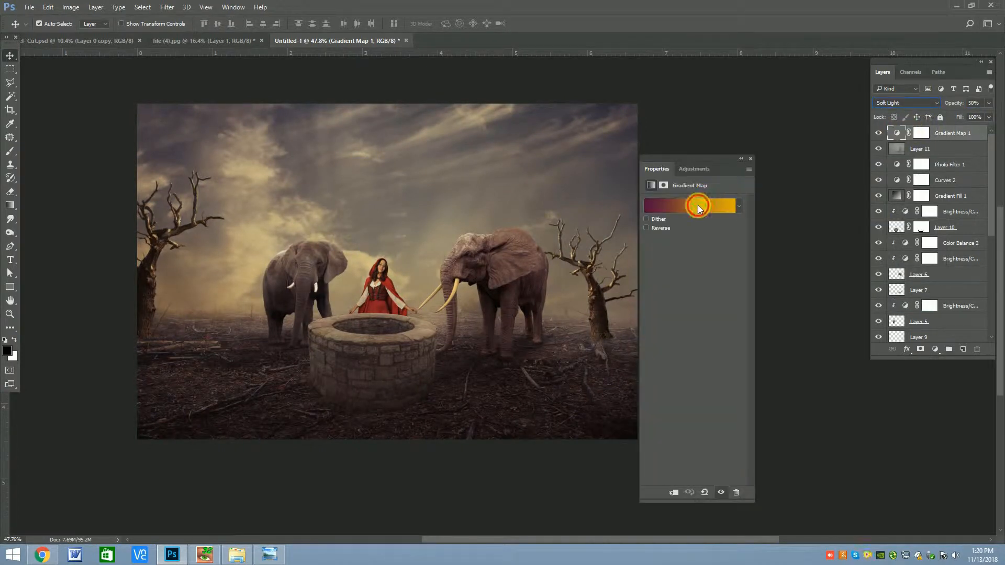
pyautogui.click(698, 205)
pyautogui.click(716, 203)
pyautogui.scroll(-1, 722, 194)
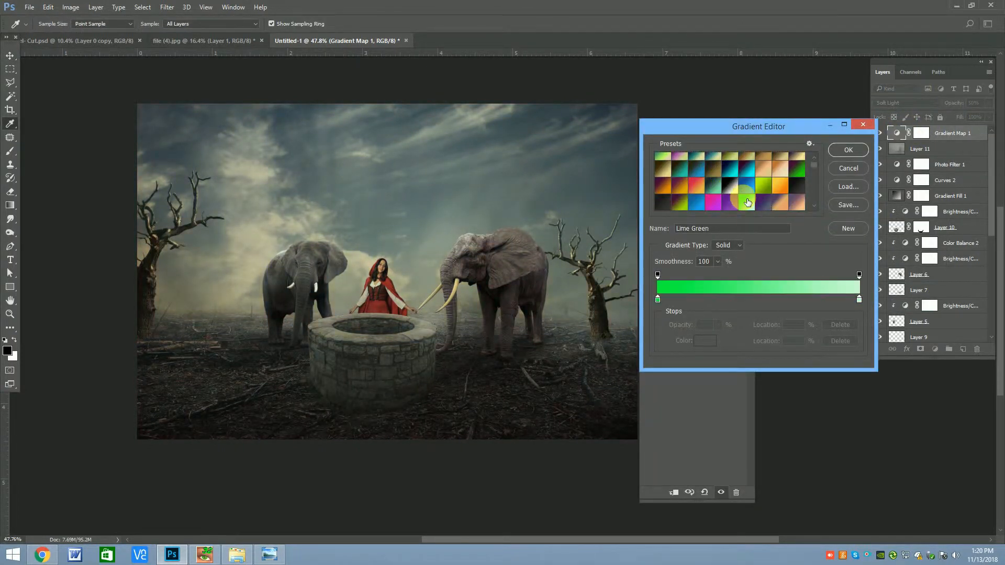
pyautogui.click(743, 200)
pyautogui.click(767, 206)
pyautogui.click(791, 205)
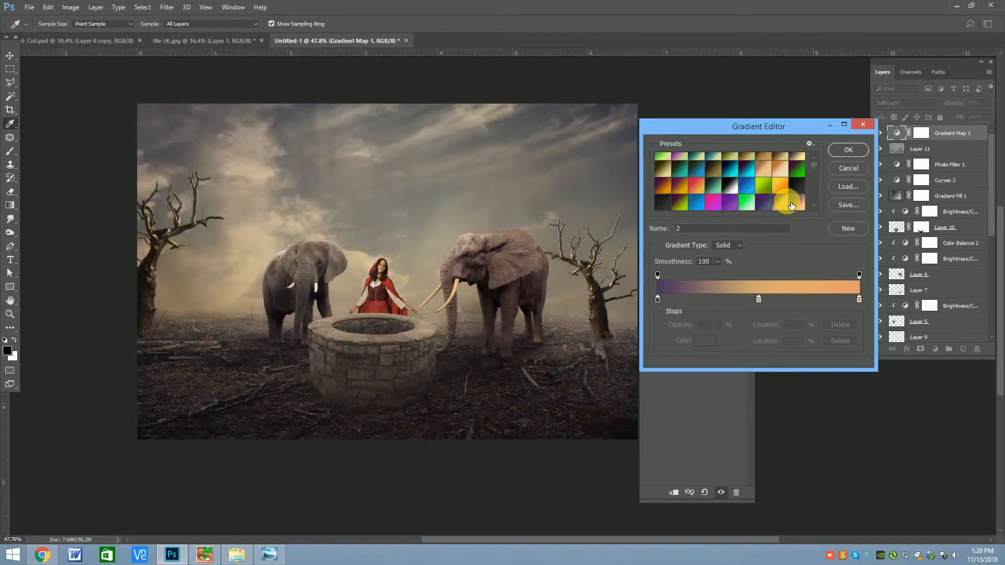
pyautogui.click(848, 150)
pyautogui.click(750, 158)
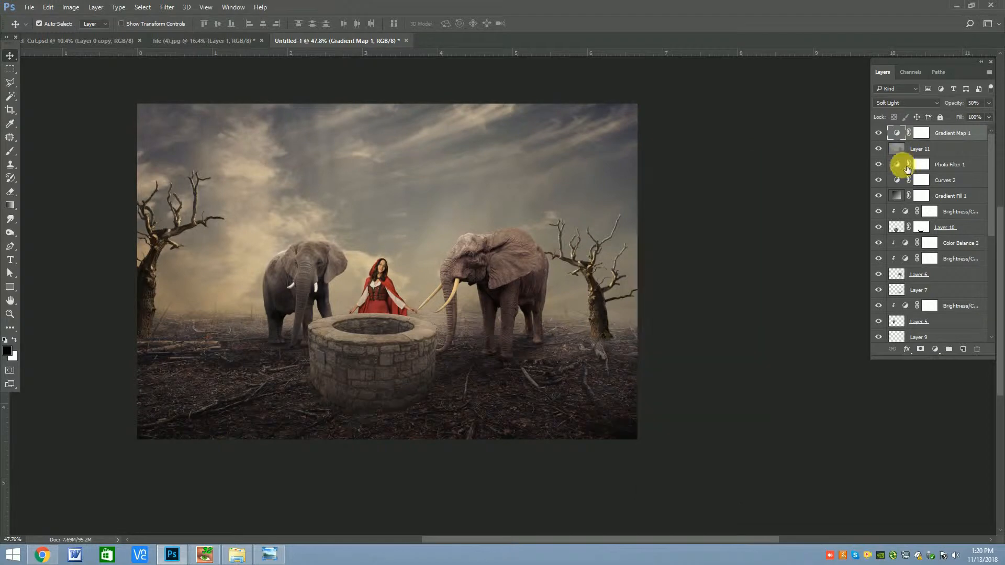
# Stamp all visible layers into a new top layer and open it in the Camera Raw Filter.
pyautogui.hotkey('ctrl', 'shift', 'alt', 'e')
pyautogui.click(167, 7)
pyautogui.click(187, 68)
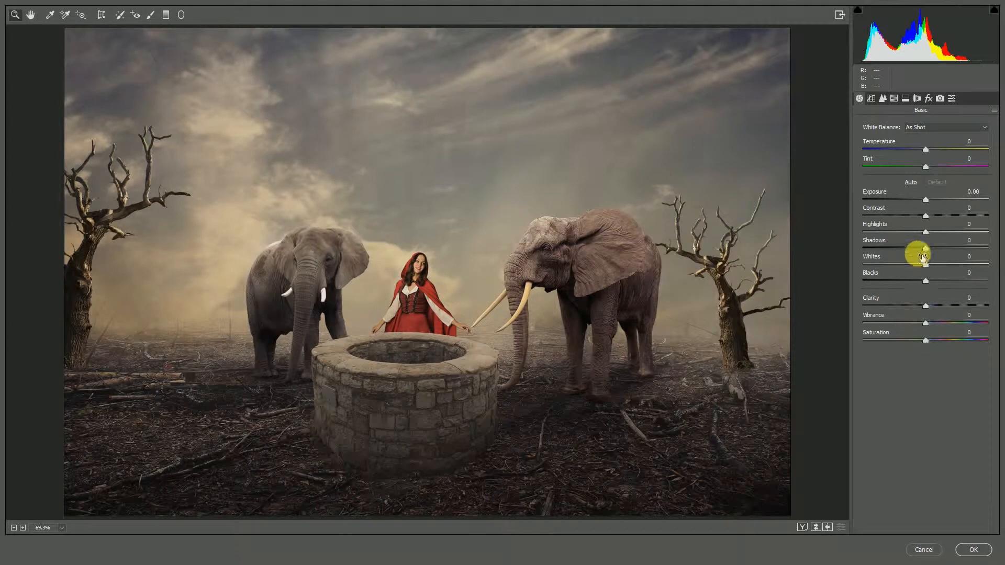
# Set Exposure to -0.20, Contrast +2, Highlights +12, Shadows -10, Whites +2, Blacks +8, Clarity -8 and Vibrance +13, keeping Saturation at 0.
pyautogui.moveTo(925, 248); pyautogui.dragTo(967, 248)
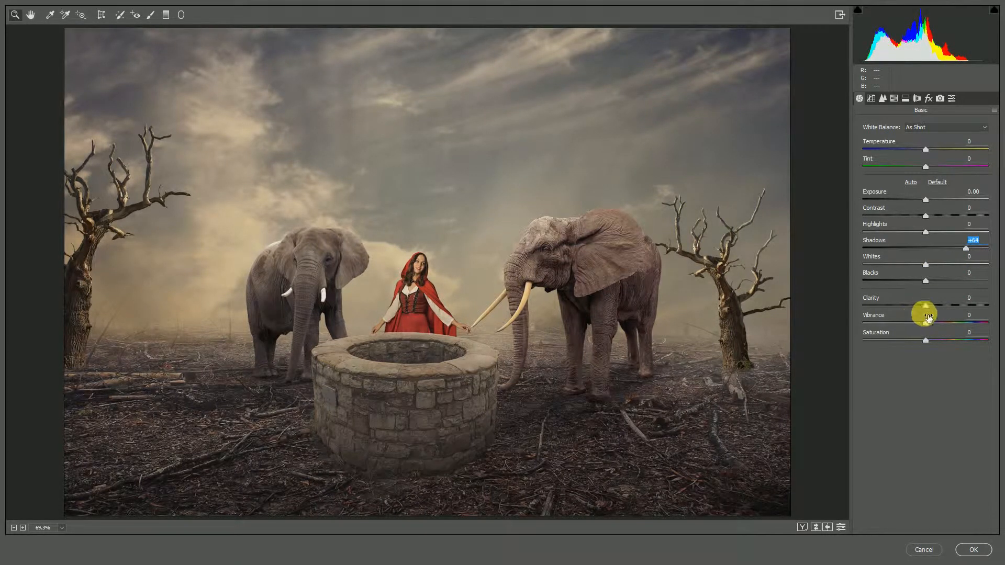
pyautogui.moveTo(926, 232); pyautogui.dragTo(923, 208)
pyautogui.moveTo(927, 281)
pyautogui.mouseDown()
pyautogui.moveTo(947, 262)
pyautogui.moveTo(936, 269)
pyautogui.mouseUp()
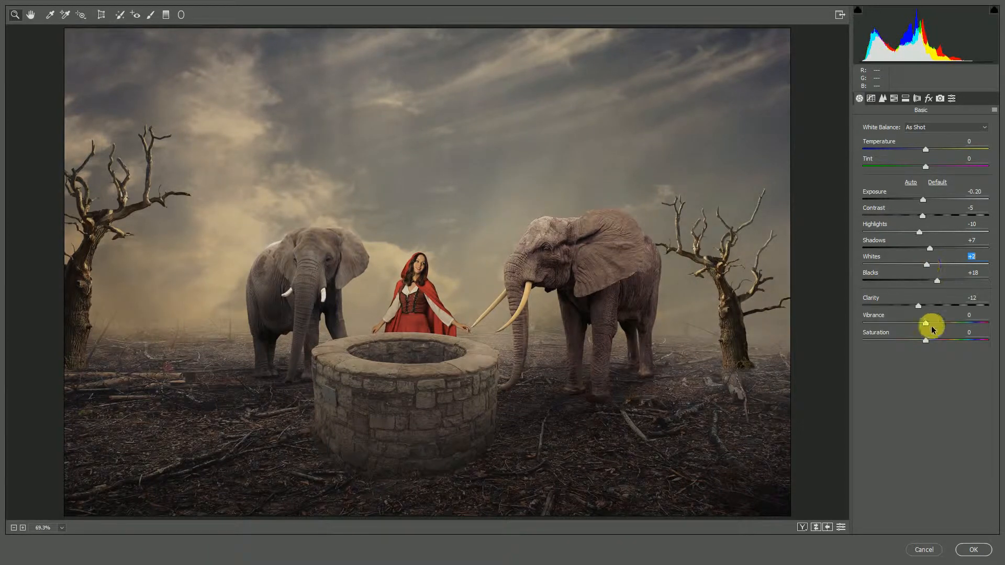
pyautogui.moveTo(927, 305); pyautogui.dragTo(922, 305)
pyautogui.click(924, 341)
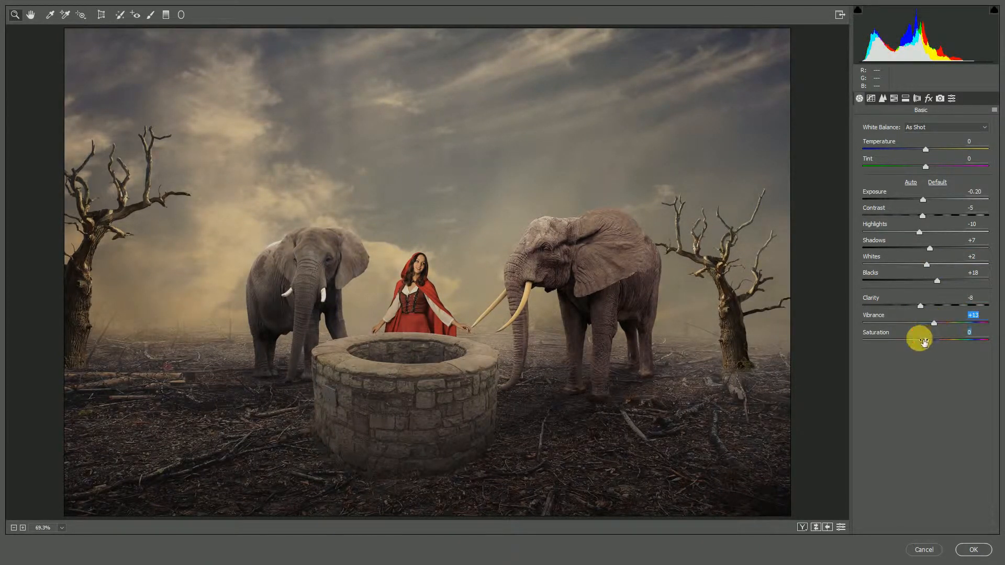
pyautogui.write('0')
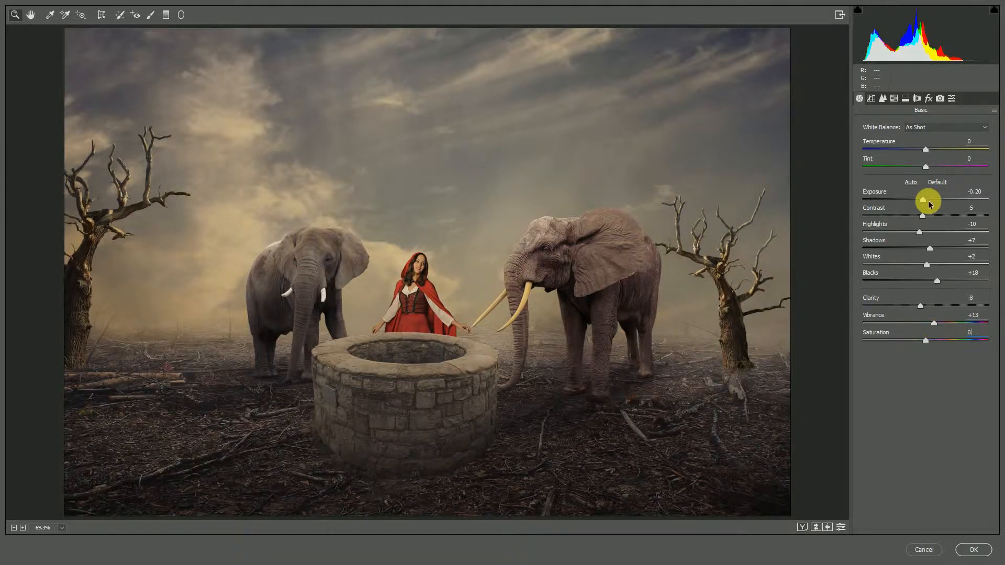
pyautogui.moveTo(922, 231); pyautogui.dragTo(932, 231)
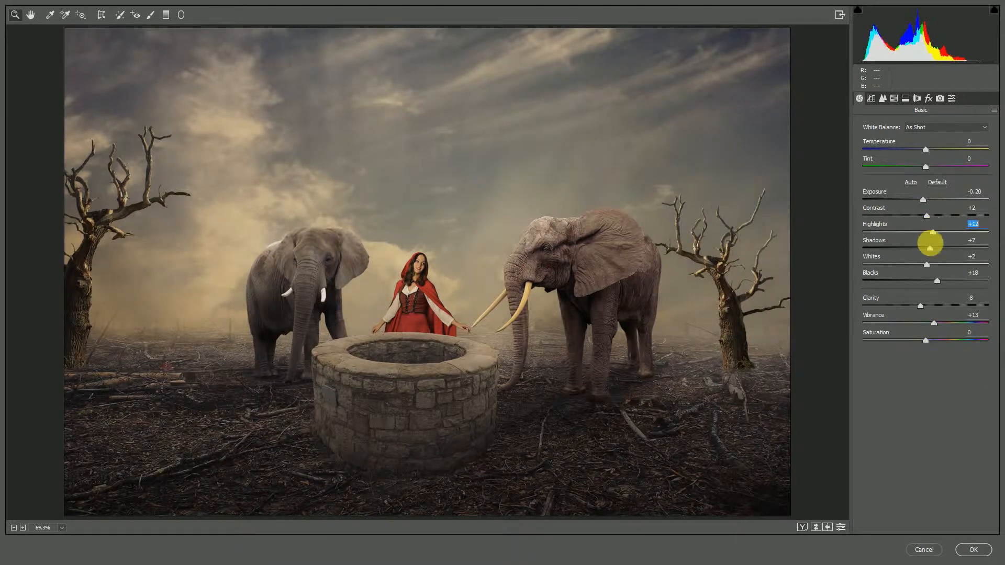
pyautogui.click(937, 283)
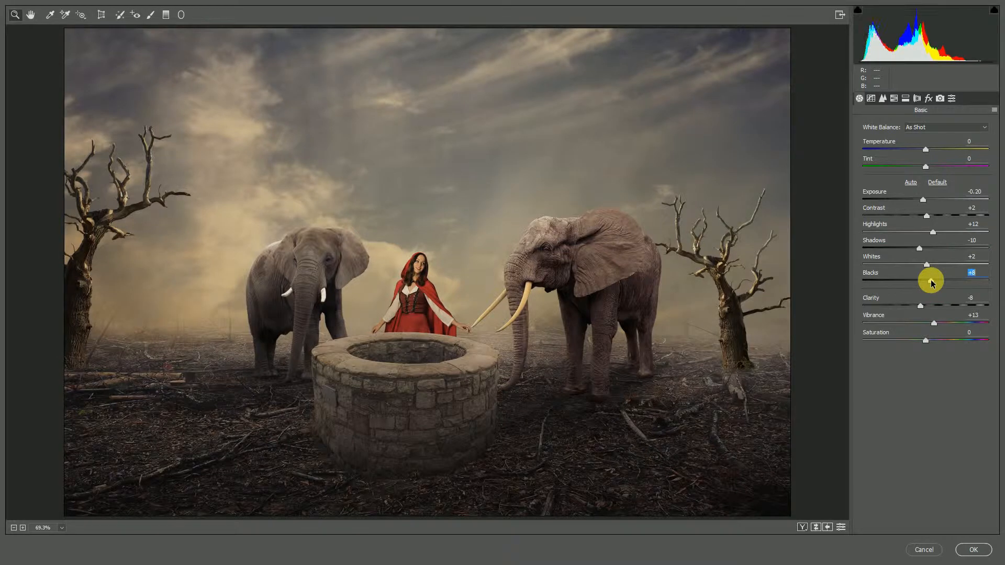
# Darken the image edges with a post-crop vignette and shift the overall colors through Camera Calibration.
pyautogui.click(928, 98)
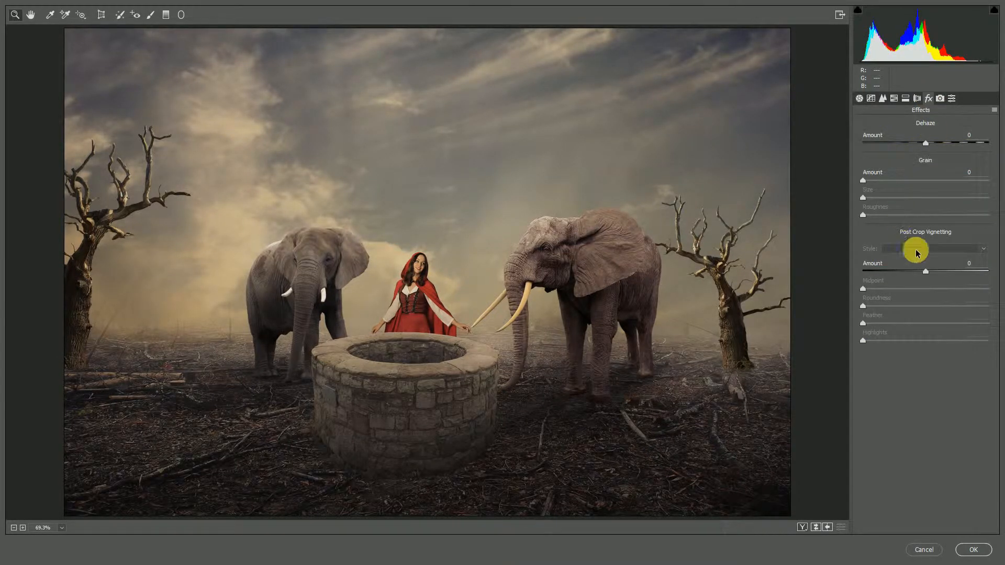
pyautogui.moveTo(924, 272); pyautogui.dragTo(912, 315)
pyautogui.click(940, 99)
# Shift the Blues hue toward aqua and set the Reds saturation to -16.
pyautogui.click(894, 100)
pyautogui.moveTo(925, 267); pyautogui.dragTo(924, 268)
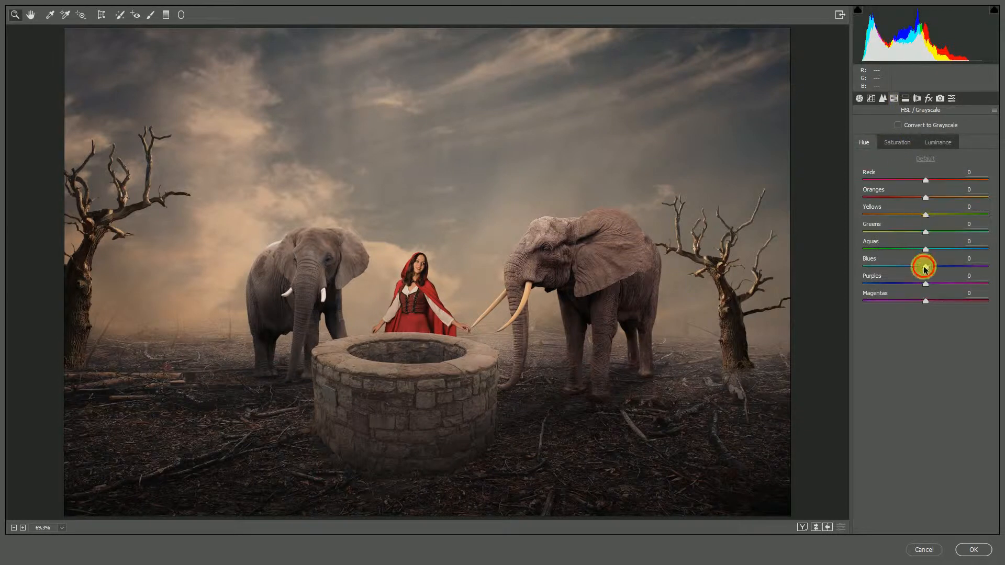
pyautogui.moveTo(855, 268); pyautogui.dragTo(873, 267)
pyautogui.moveTo(927, 196)
pyautogui.mouseDown()
pyautogui.moveTo(882, 199)
pyautogui.moveTo(924, 207)
pyautogui.moveTo(920, 183)
pyautogui.moveTo(978, 184)
pyautogui.moveTo(888, 202)
pyautogui.moveTo(940, 207)
pyautogui.moveTo(915, 180)
pyautogui.mouseUp()
pyautogui.click(898, 145)
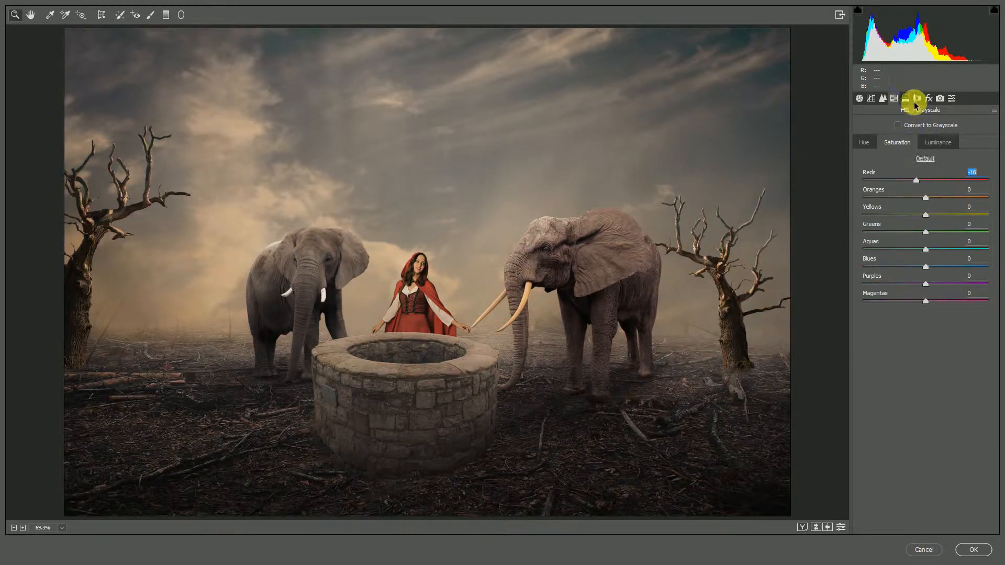
# Set the luminance noise reduction to 10 and apply the Camera Raw adjustments.
pyautogui.click(884, 100)
pyautogui.moveTo(864, 229); pyautogui.dragTo(878, 231)
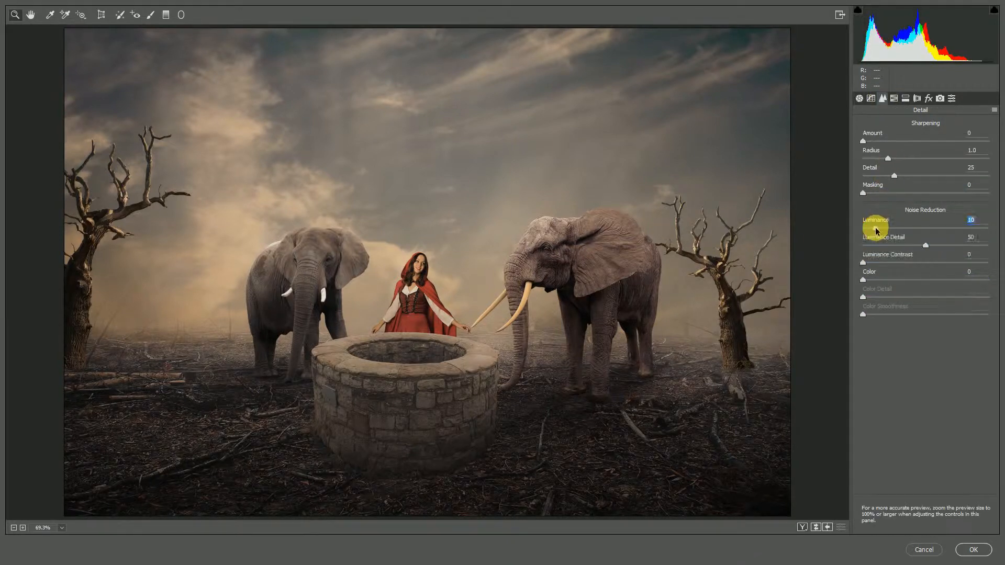
pyautogui.click(973, 550)
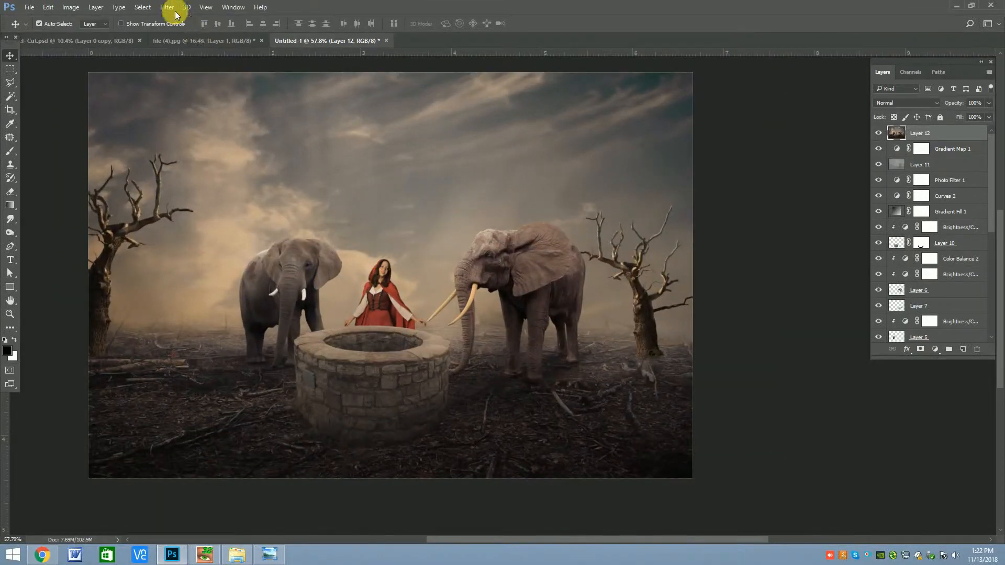
# Open Layer 12 in Color Efex Pro 4 and add an empty filter slot after Detail Extractor.
pyautogui.click(167, 7)
pyautogui.moveTo(187, 236)
pyautogui.click(350, 246)
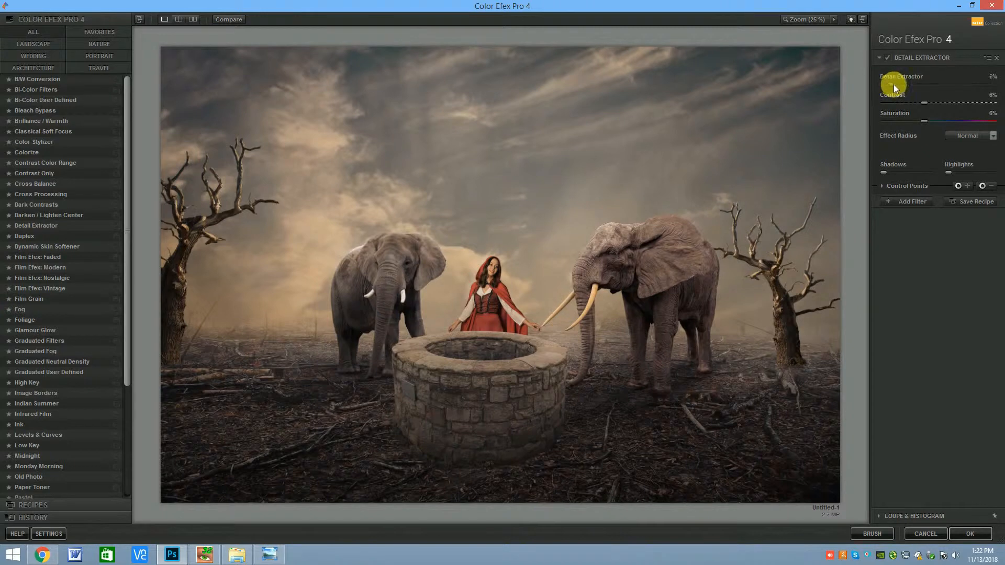
pyautogui.click(913, 202)
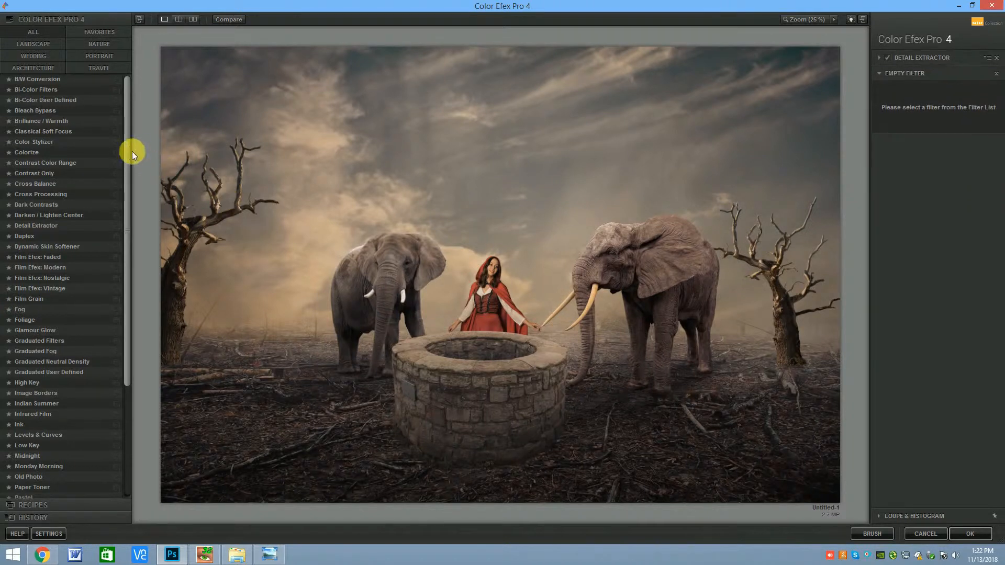
# Try the Vignette: Lens, Tonal Contrast and Solarization filters in the second filter slot.
pyautogui.moveTo(130, 152); pyautogui.dragTo(111, 392)
pyautogui.click(64, 486)
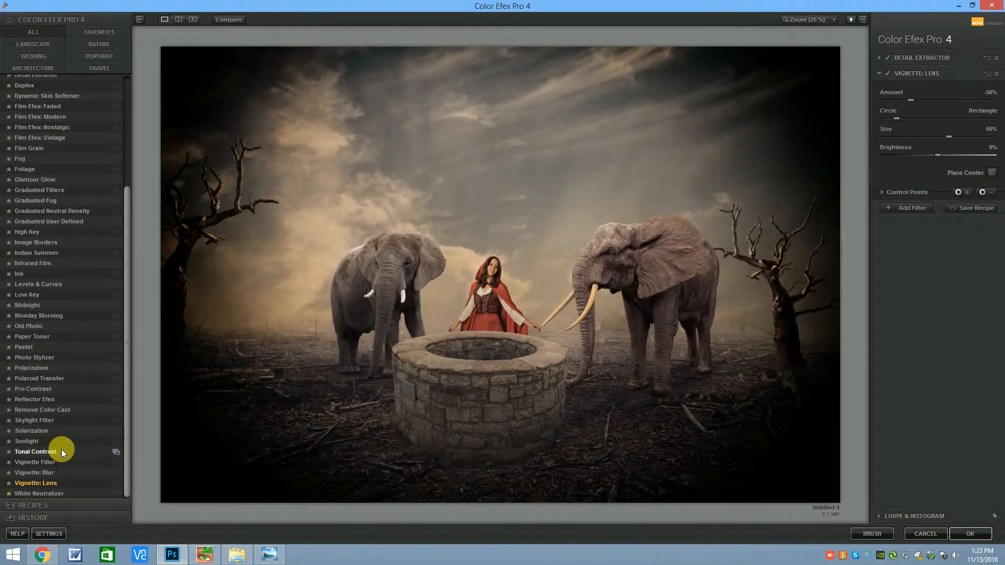
pyautogui.click(61, 451)
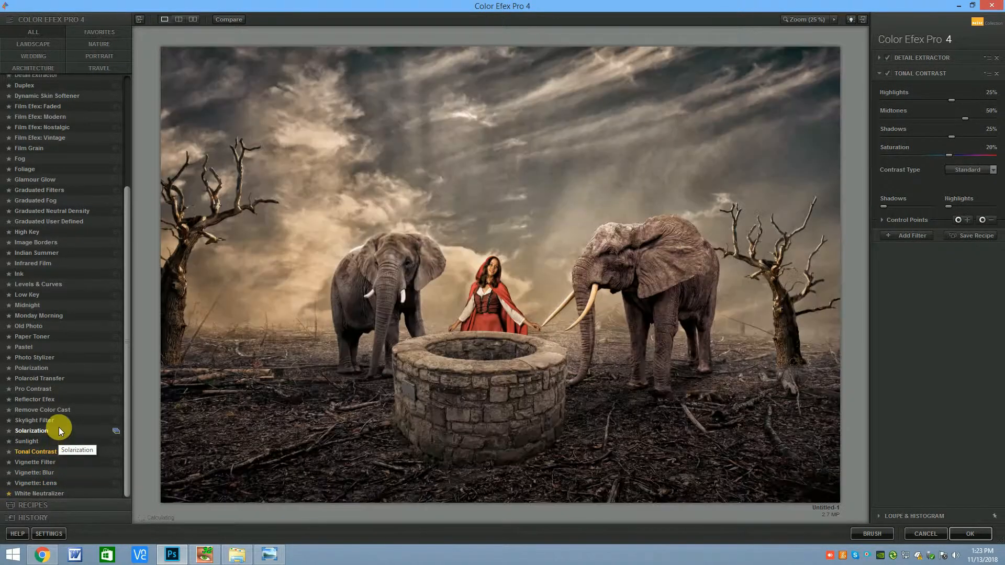
pyautogui.click(50, 430)
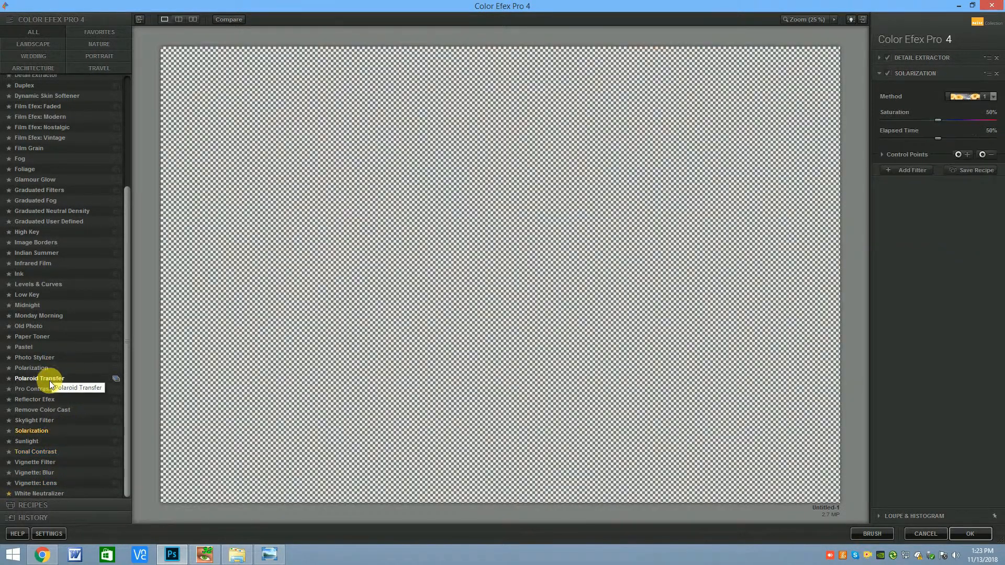
# Use the Sunlight filter in the second slot and reduce its opacity to about 28%.
pyautogui.click(40, 444)
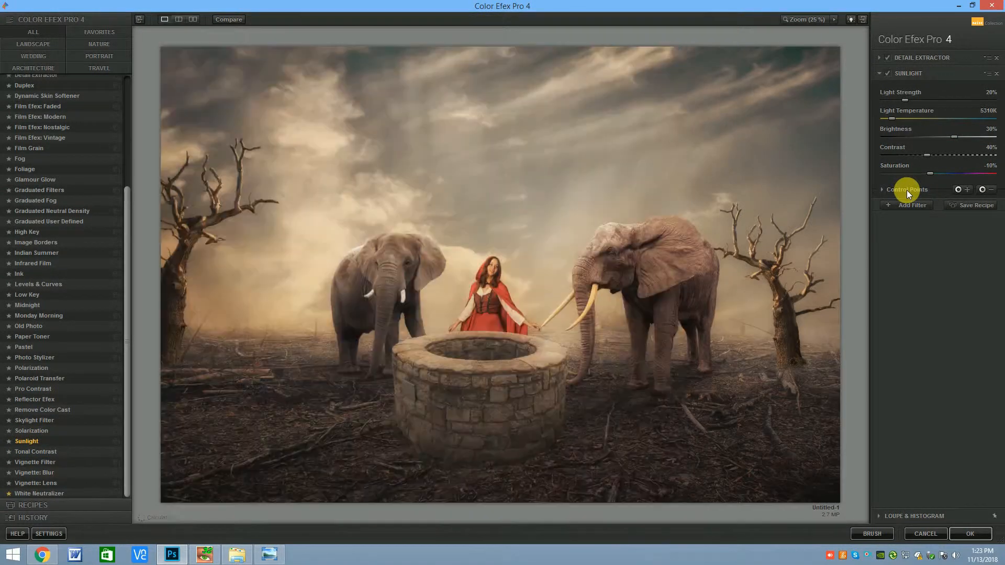
pyautogui.click(906, 190)
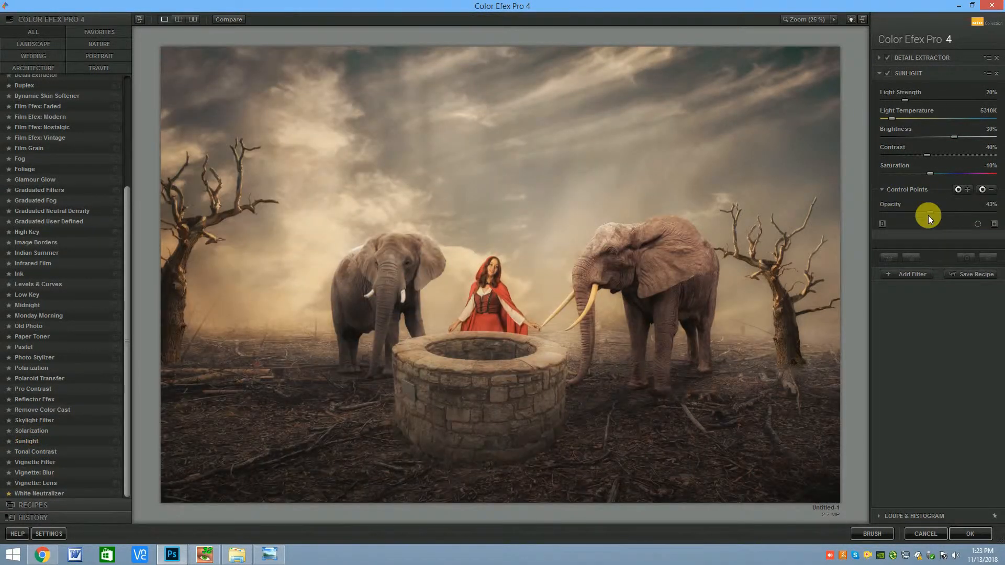
pyautogui.moveTo(929, 215); pyautogui.dragTo(884, 215)
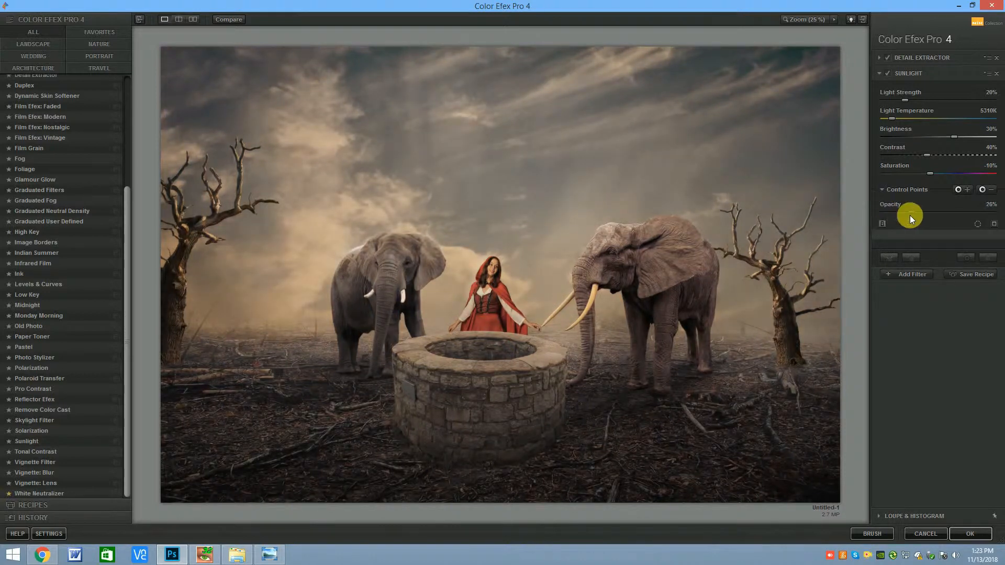
# Add a third filter, try Skylight Filter, and replace it with Glamour Glow.
pyautogui.click(911, 274)
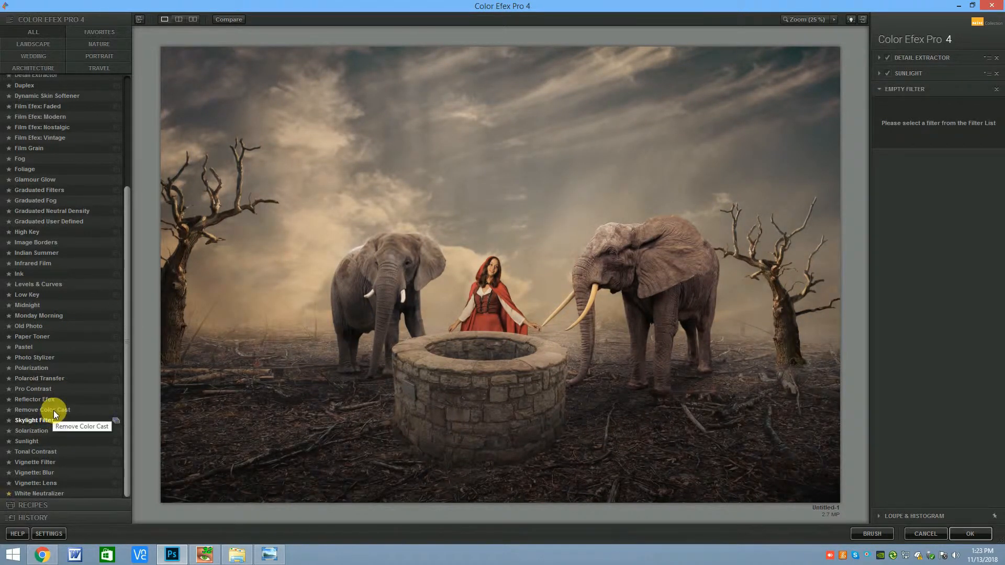
pyautogui.click(52, 416)
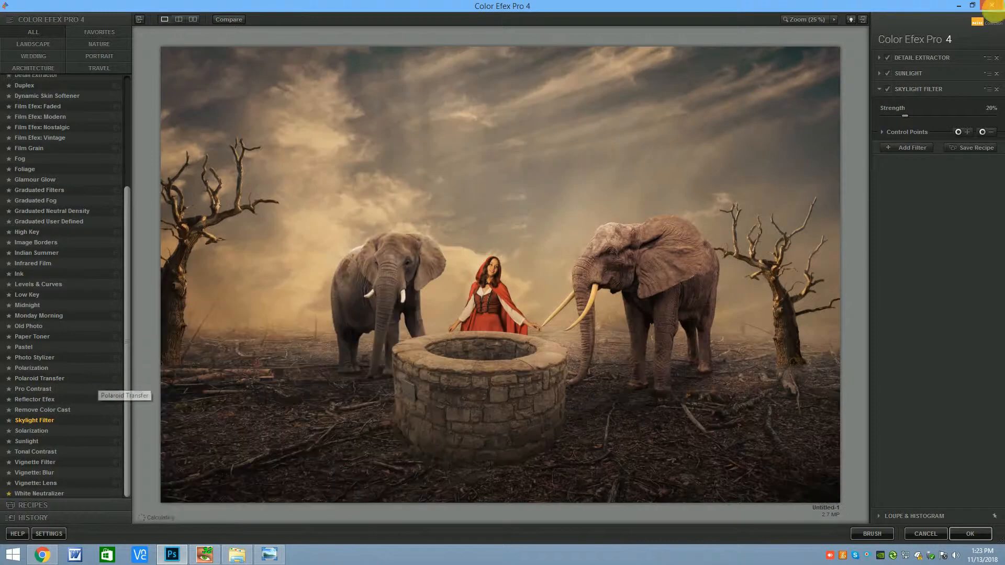
pyautogui.click(37, 180)
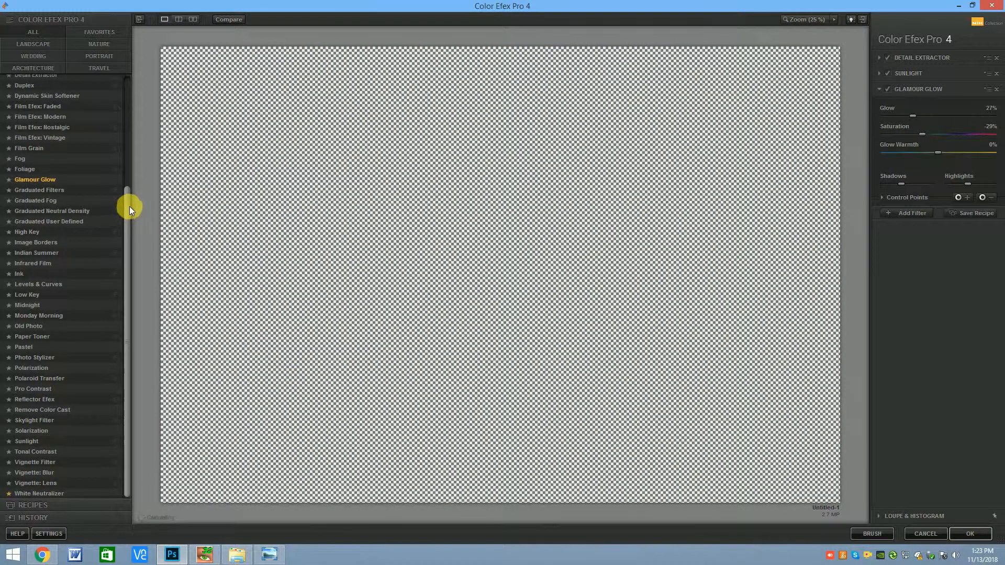
pyautogui.moveTo(130, 206); pyautogui.dragTo(131, 177)
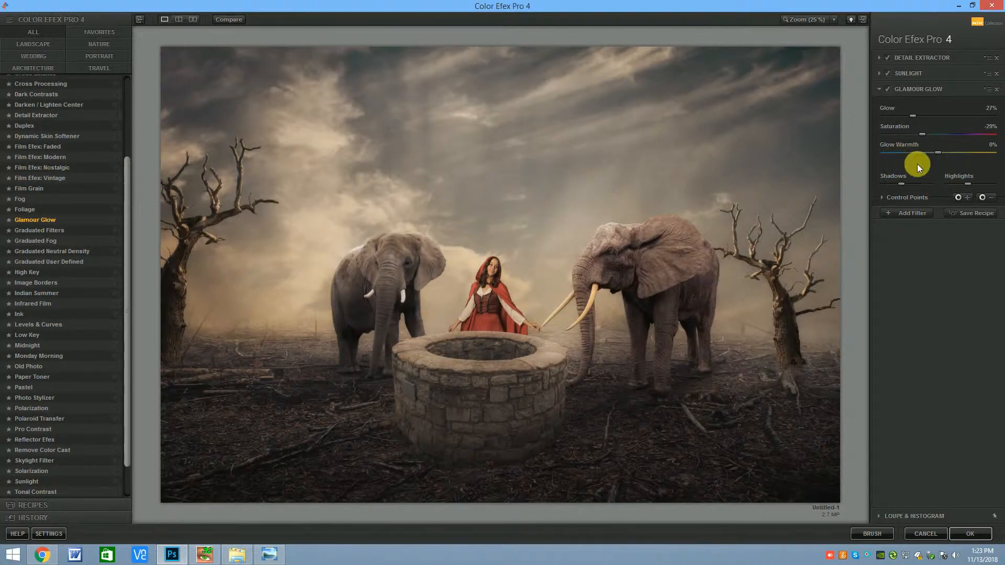
# Add Film Efex: Nostalgic as the fourth filter with film type 3 and reduce its opacity to 18%.
pyautogui.click(911, 212)
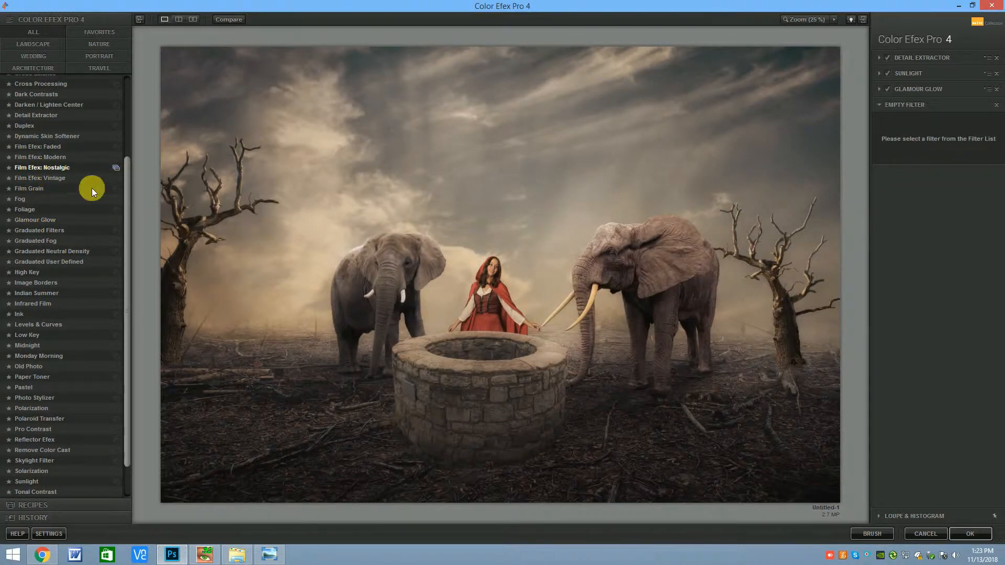
pyautogui.click(70, 168)
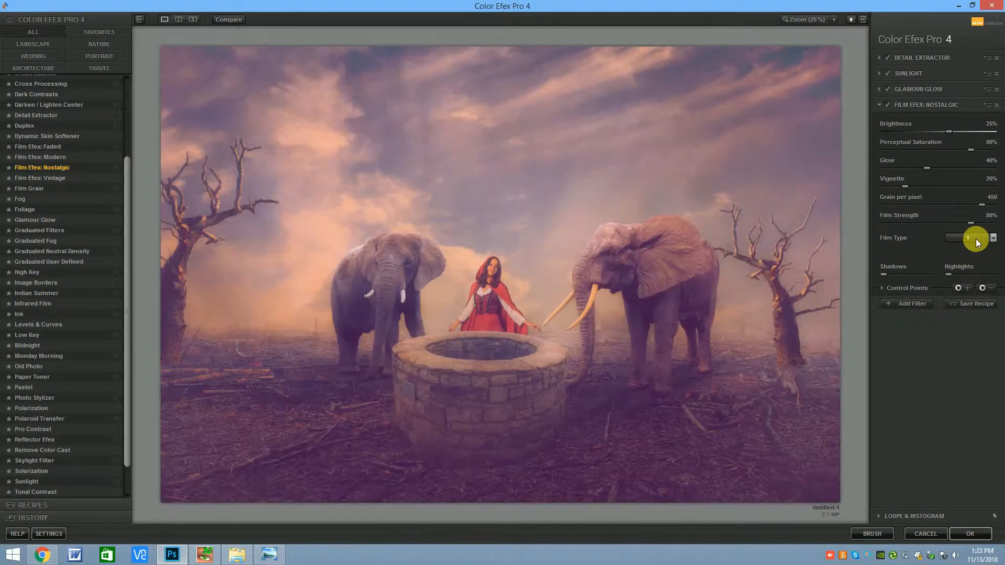
pyautogui.click(976, 237)
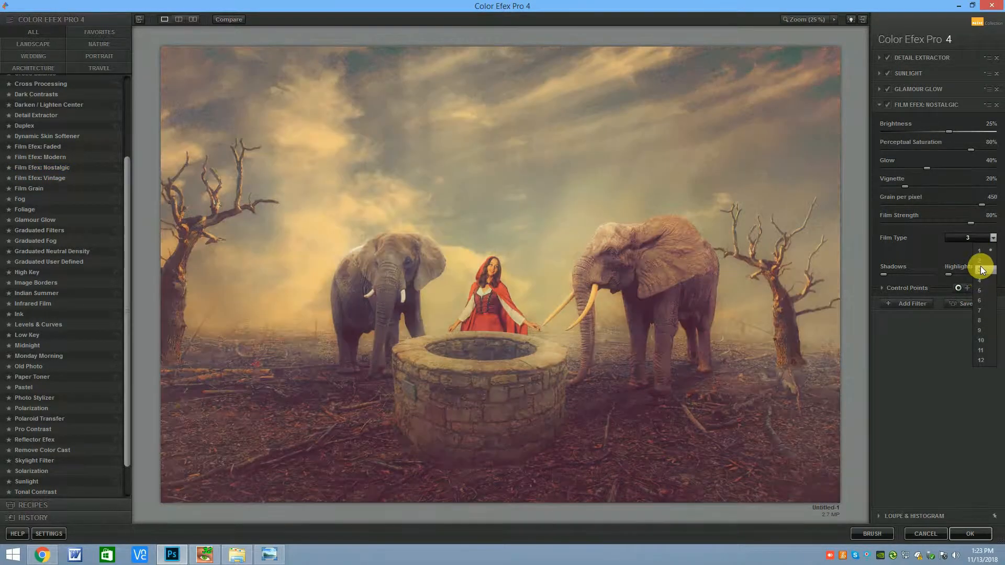
pyautogui.click(979, 273)
pyautogui.click(915, 289)
pyautogui.moveTo(990, 312); pyautogui.dragTo(905, 318)
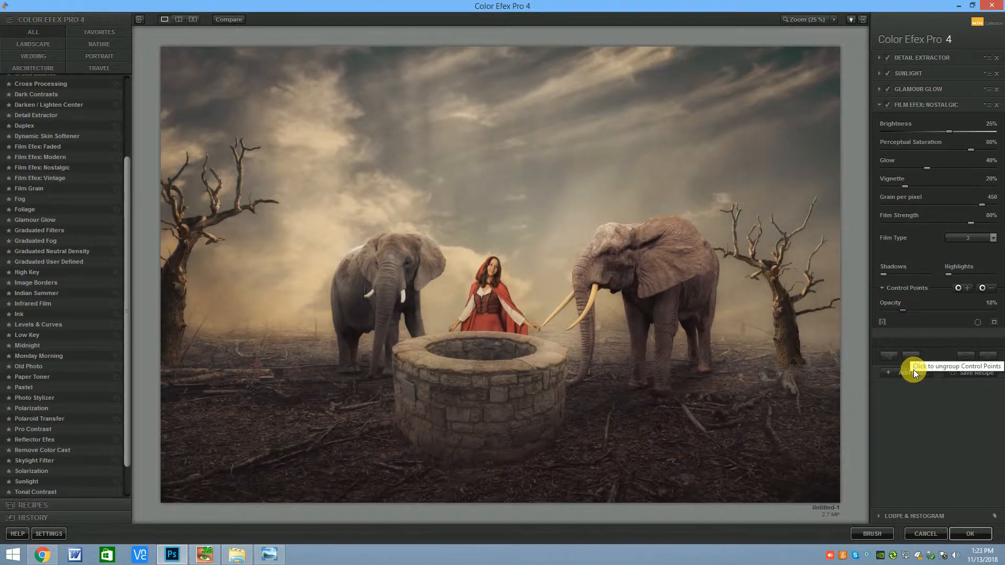
# Set the Nostalgic filter's vignette to 0% and change its film type to 5.
pyautogui.moveTo(906, 187); pyautogui.dragTo(989, 187)
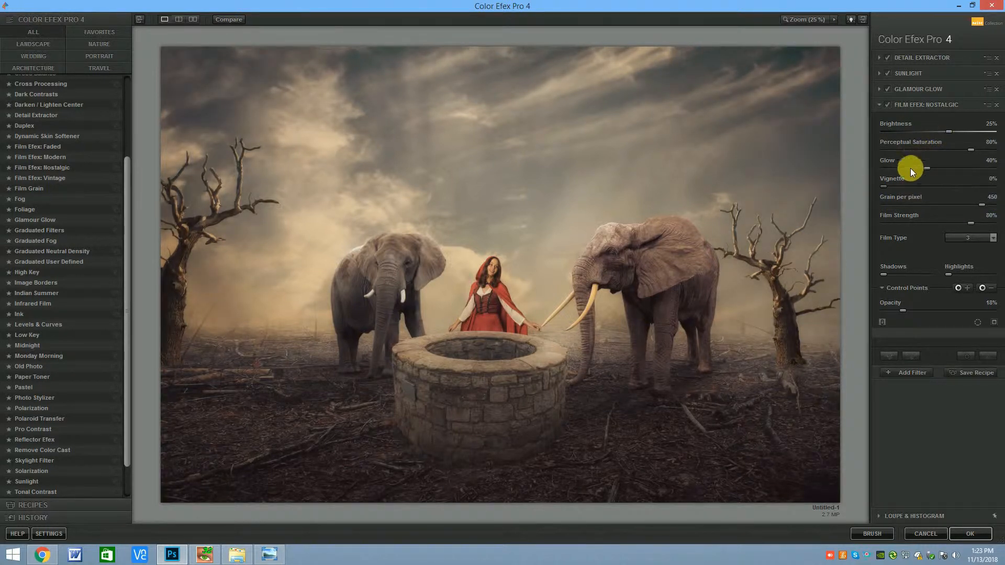
pyautogui.click(968, 238)
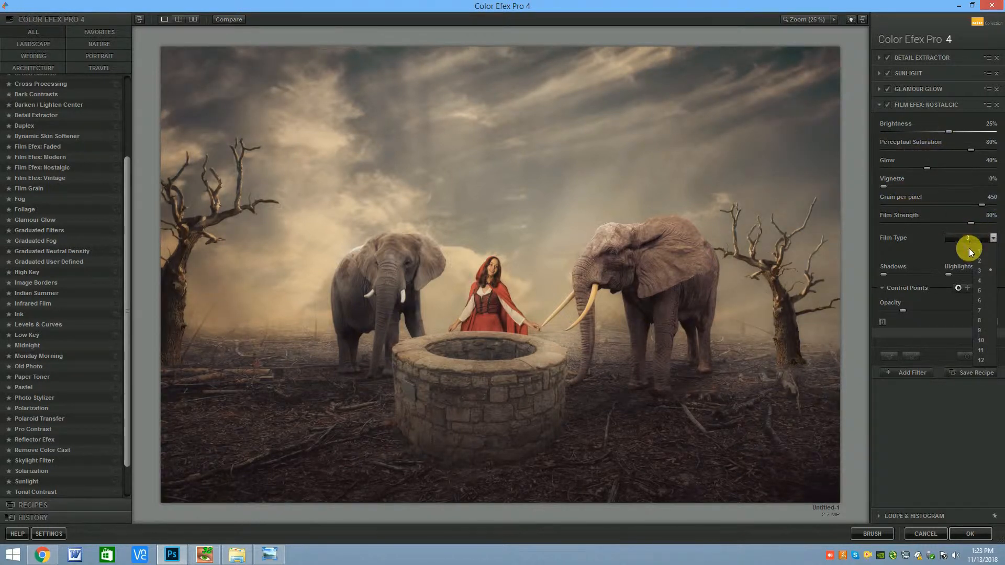
pyautogui.click(981, 291)
# Add a Cross Processing filter using method L03 and apply the whole filter stack to the image.
pyautogui.click(905, 371)
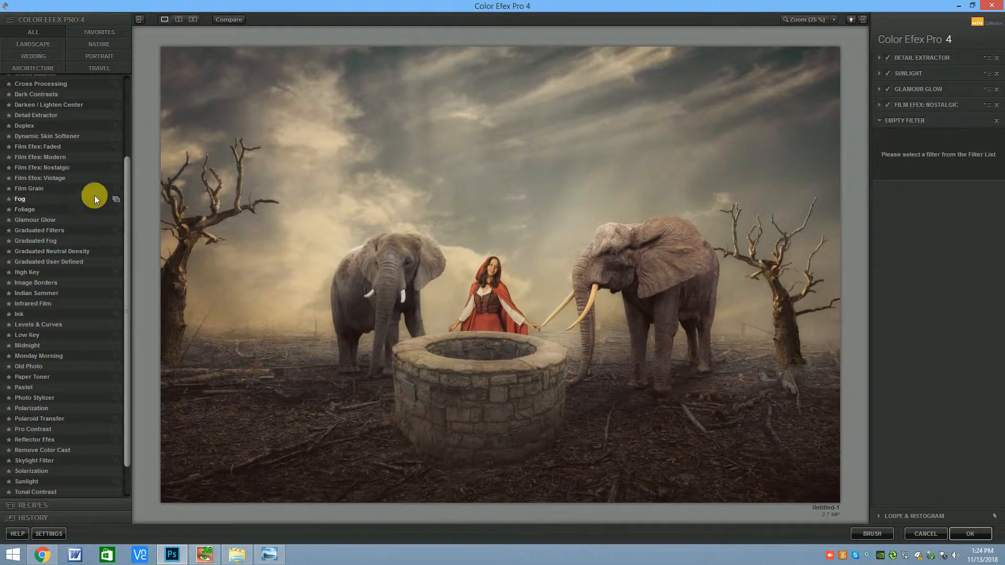
pyautogui.moveTo(128, 181); pyautogui.dragTo(130, 124)
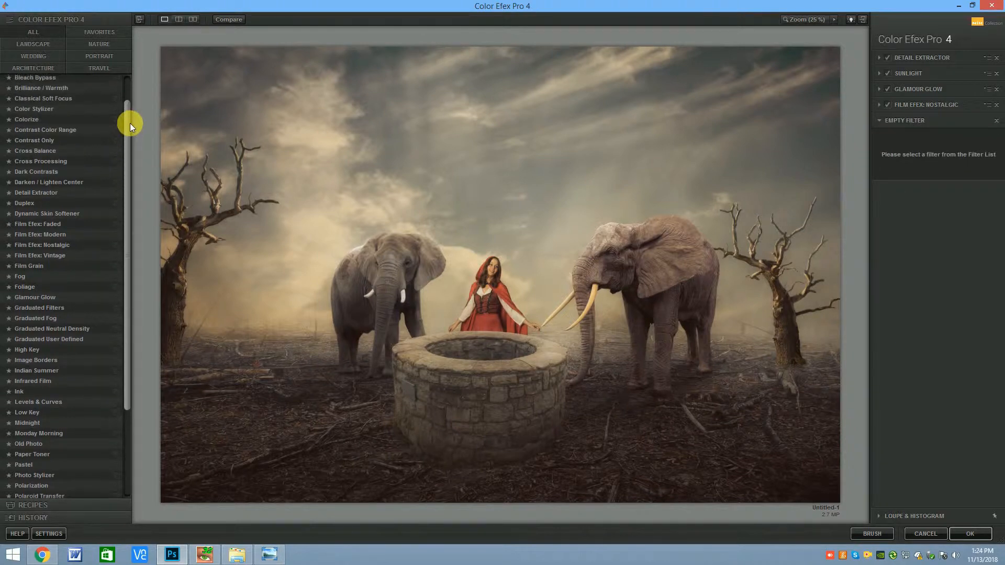
pyautogui.click(34, 161)
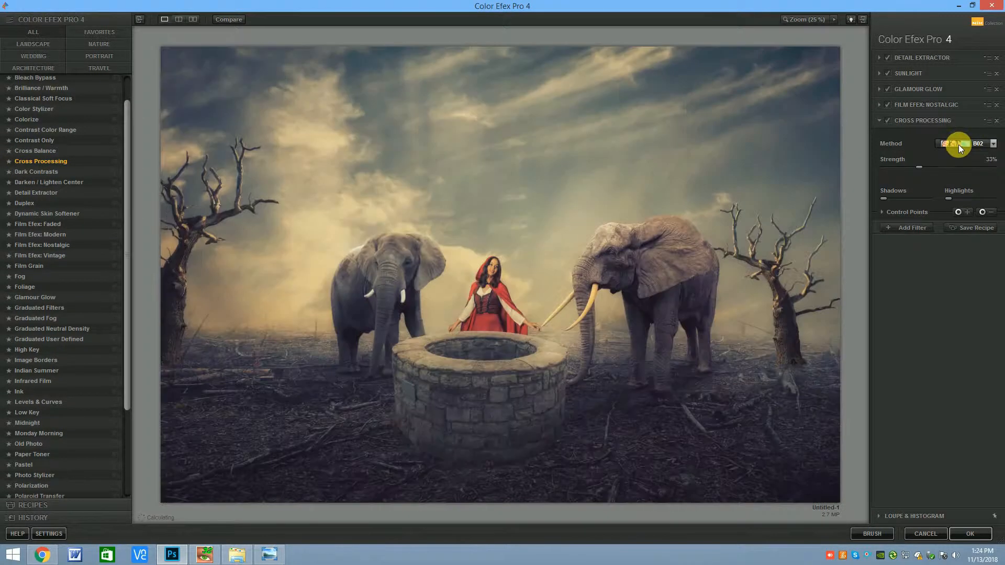
pyautogui.click(959, 144)
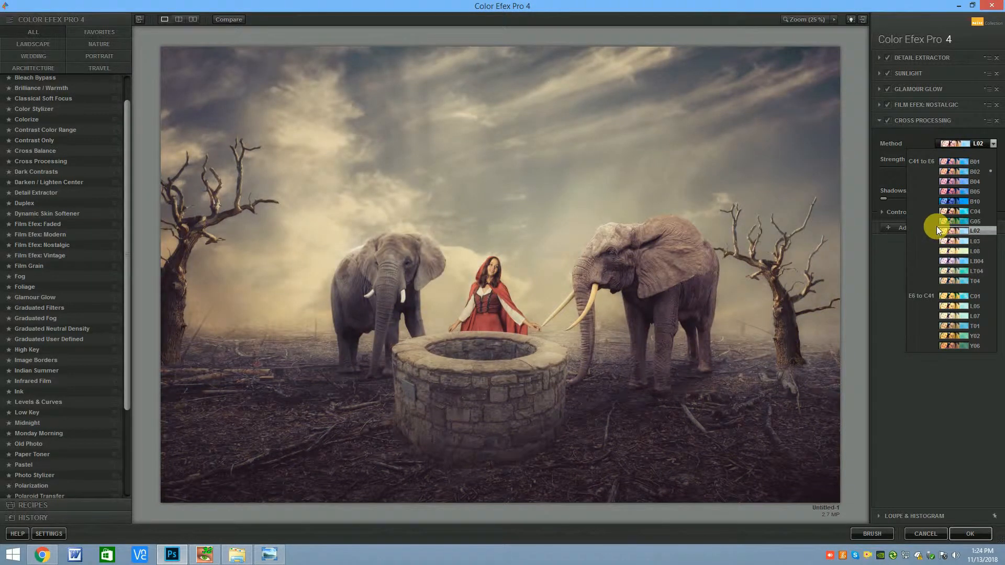
pyautogui.click(933, 238)
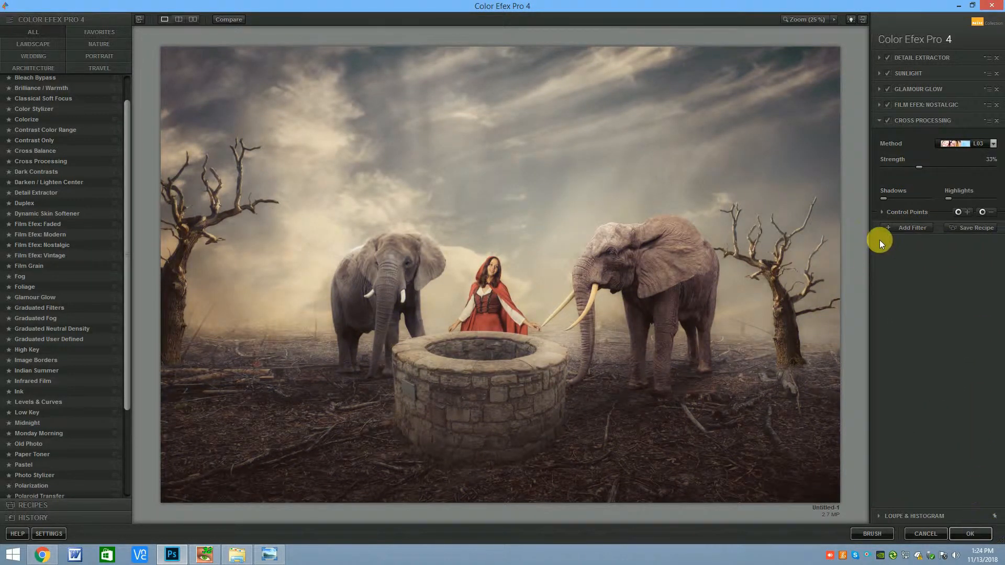
pyautogui.click(910, 227)
pyautogui.click(974, 534)
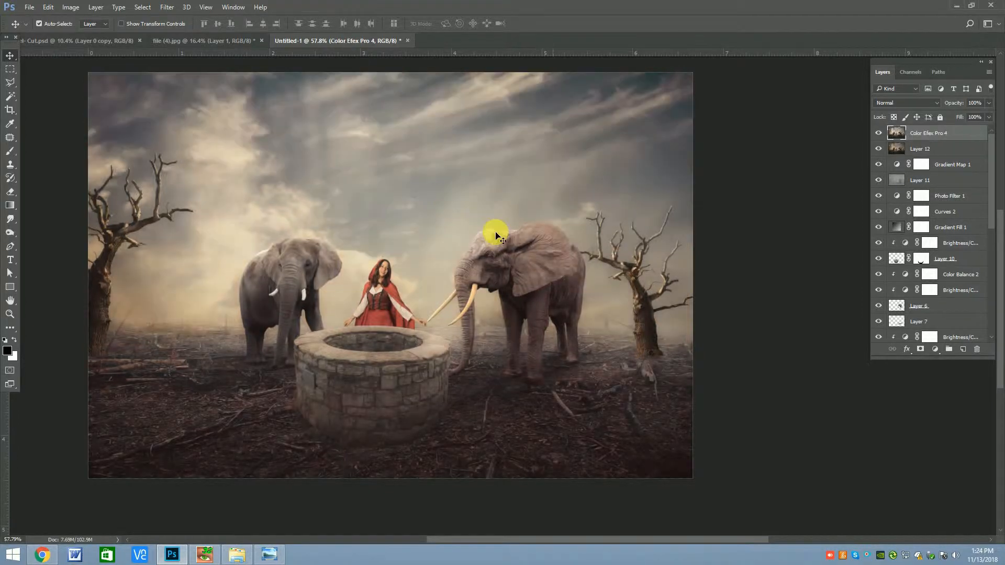
# Add a Gradient Map adjustment layer above the Color Efex Pro 4 layer and open its gradient for editing.
pyautogui.scroll(-2, 537, 265)
pyautogui.scroll(1, 470, 264)
pyautogui.click(935, 350)
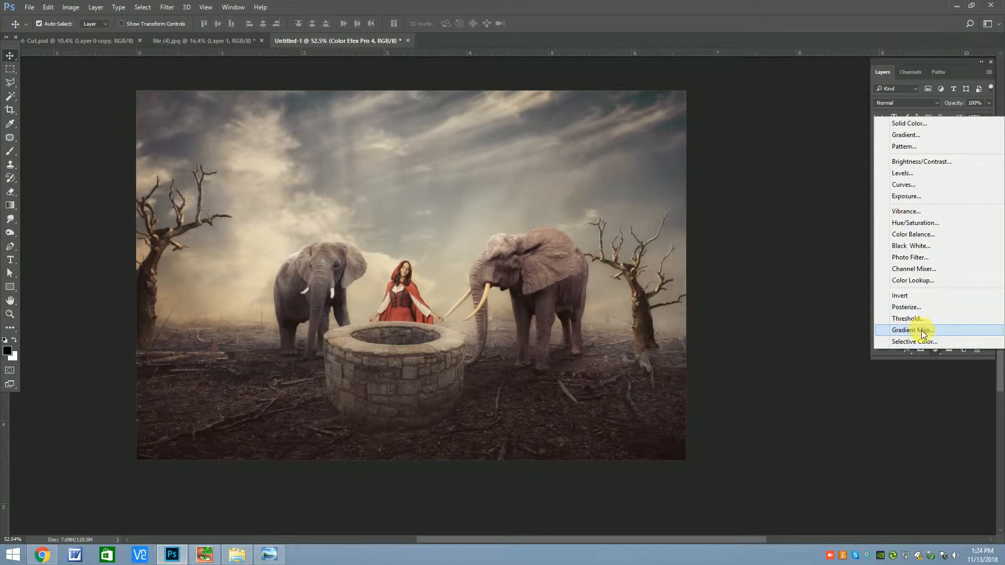
pyautogui.click(897, 329)
pyautogui.click(683, 207)
pyautogui.click(720, 202)
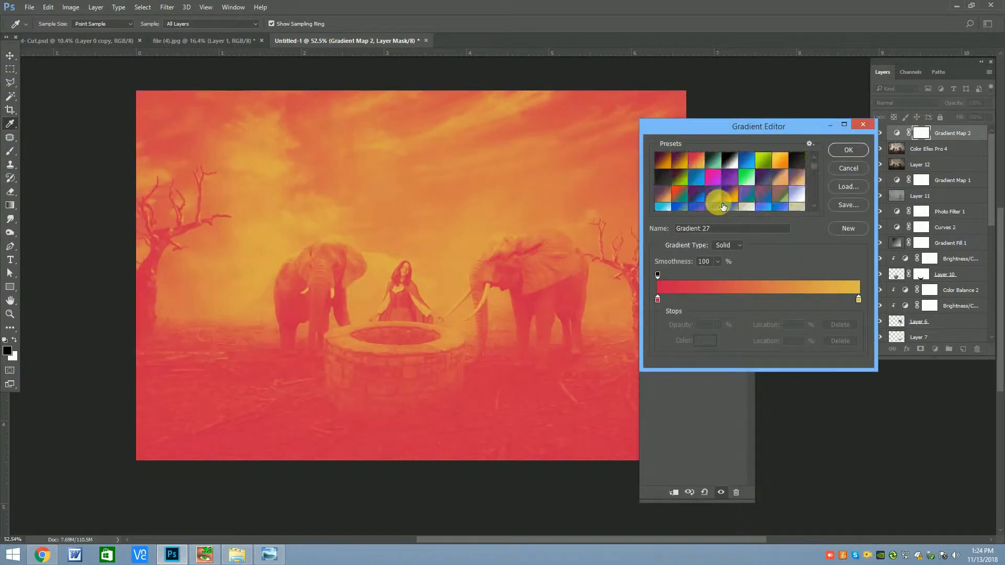
# Try several gradient presets and apply the one running from near-black brown to bright blue.
pyautogui.click(713, 166)
pyautogui.click(731, 157)
pyautogui.scroll(-1, 716, 192)
pyautogui.click(764, 206)
pyautogui.scroll(-1, 749, 206)
pyautogui.click(719, 205)
pyautogui.click(726, 206)
pyautogui.click(717, 196)
pyautogui.scroll(-1, 724, 198)
pyautogui.click(710, 204)
pyautogui.click(785, 201)
pyautogui.click(770, 204)
pyautogui.click(898, 150)
pyautogui.press('Return')
# Set the new gradient map layer's blend mode to Soft Light and lower its opacity to 36%.
pyautogui.click(906, 103)
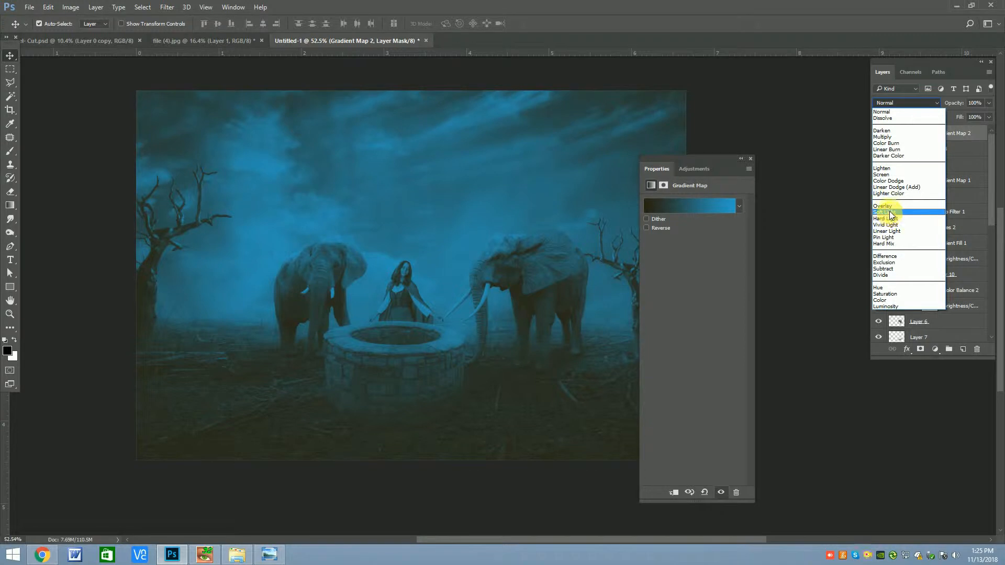
pyautogui.click(890, 215)
pyautogui.click(751, 159)
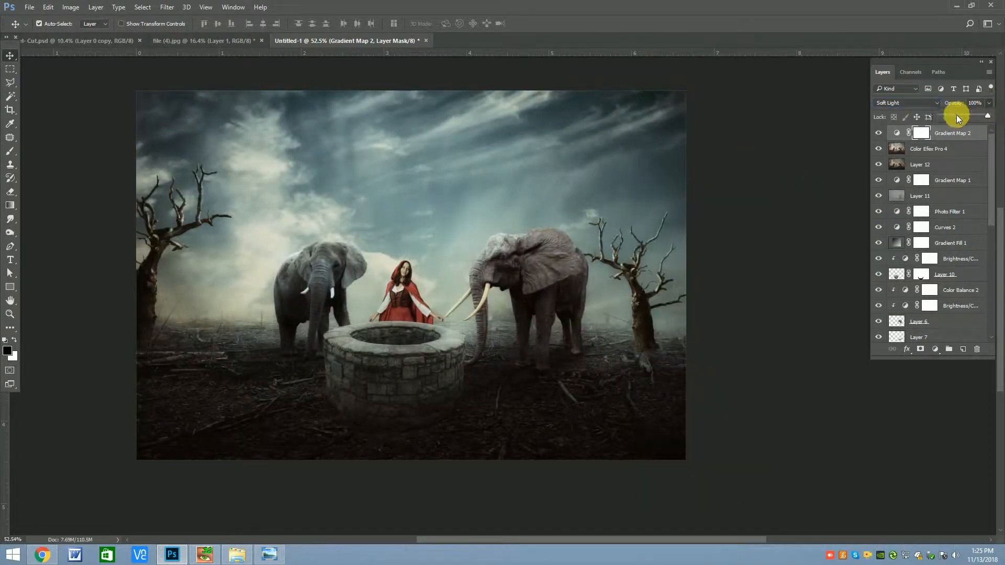
pyautogui.click(957, 115)
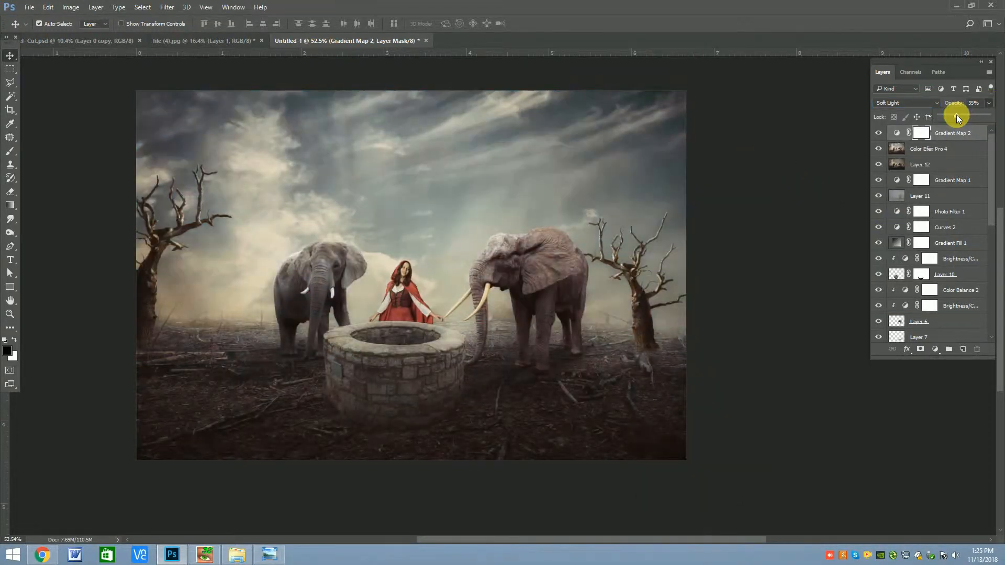
# Try the Multiply blend mode on the Gradient Map 2 layer, then return it to Soft Light.
pyautogui.click(904, 103)
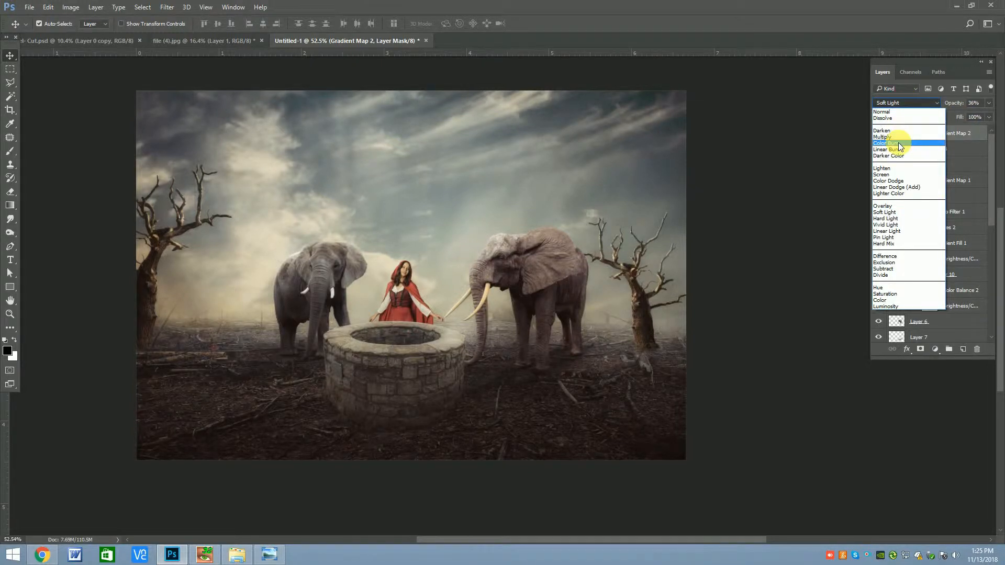
pyautogui.click(898, 139)
pyautogui.click(899, 103)
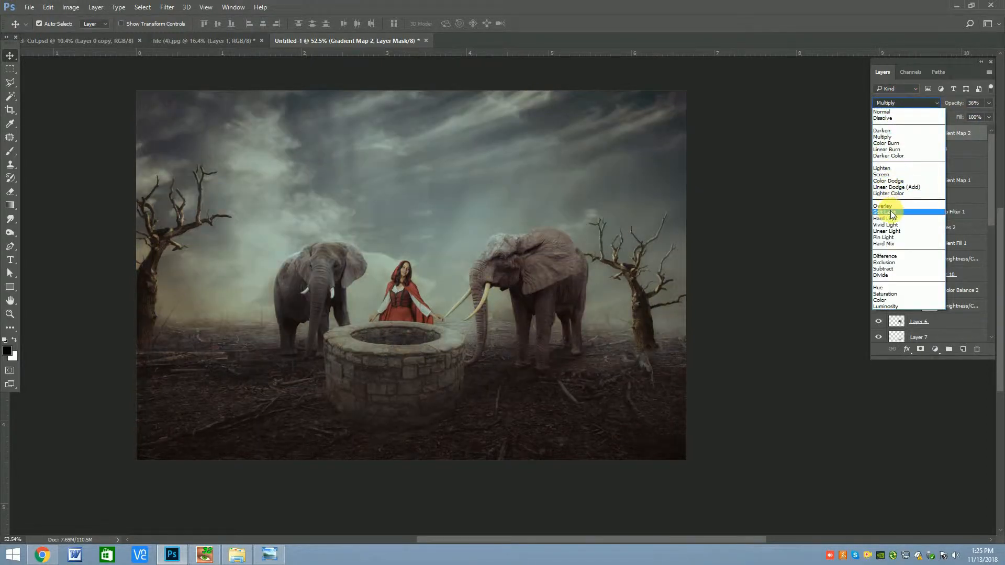
pyautogui.click(890, 209)
pyautogui.click(896, 105)
pyautogui.click(893, 208)
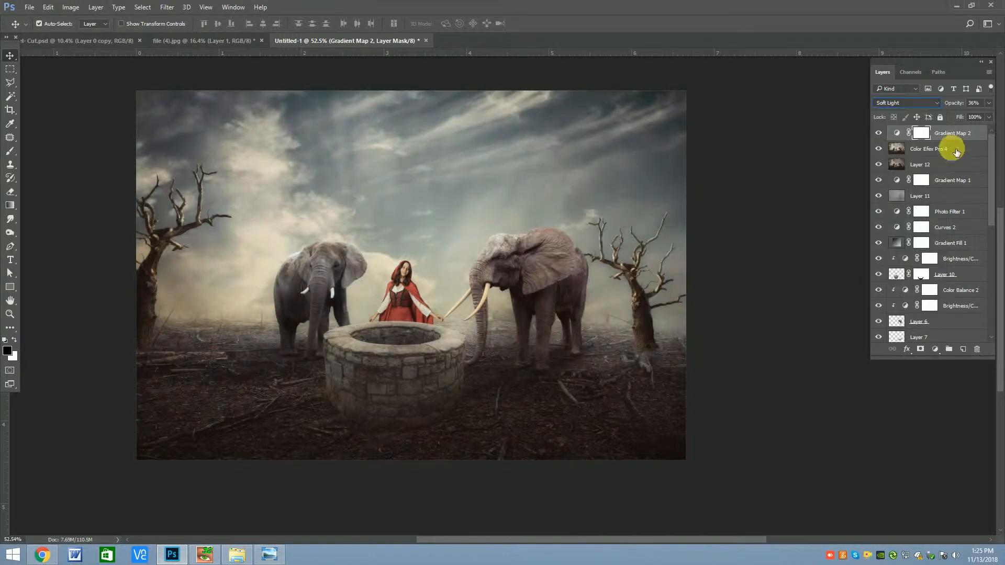
# Compare the image with the Gradient Map 2 layer hidden and shown.
pyautogui.click(906, 144)
pyautogui.click(881, 134)
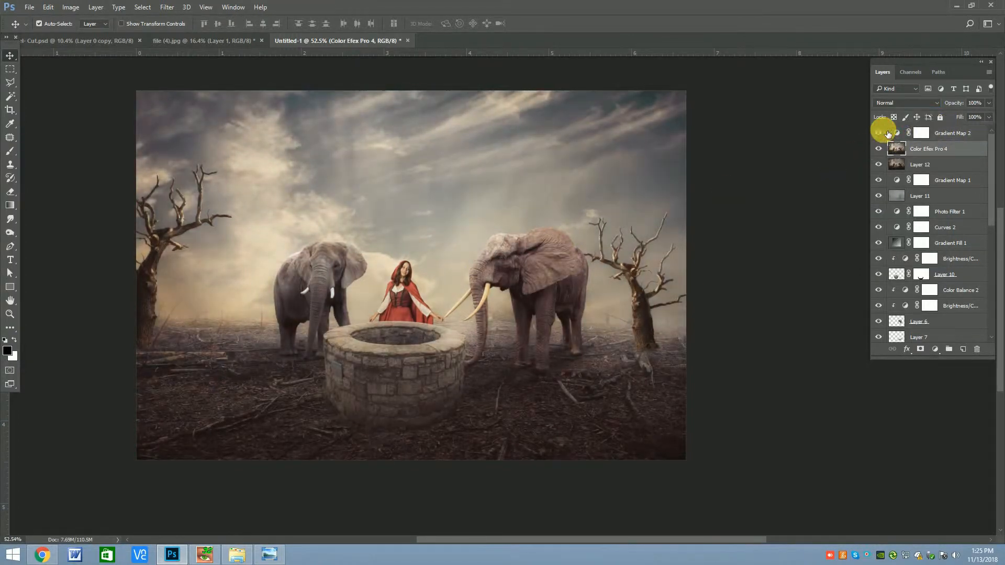
pyautogui.click(881, 133)
# Set the opacity of the Gradient Map 2 layer to 30%.
pyautogui.doubleClick(897, 134)
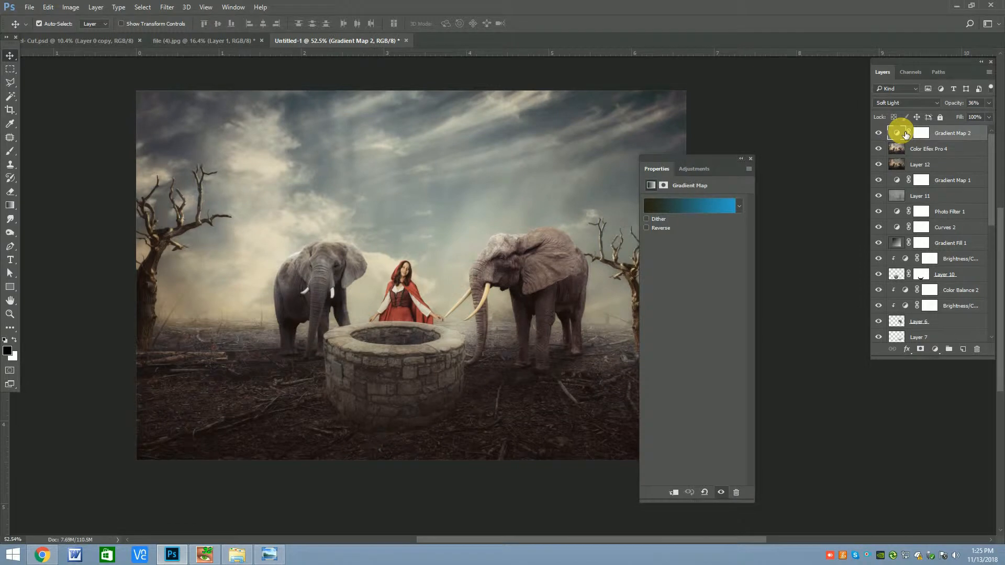
pyautogui.click(987, 104)
pyautogui.moveTo(965, 115); pyautogui.dragTo(880, 108)
pyautogui.write('30')
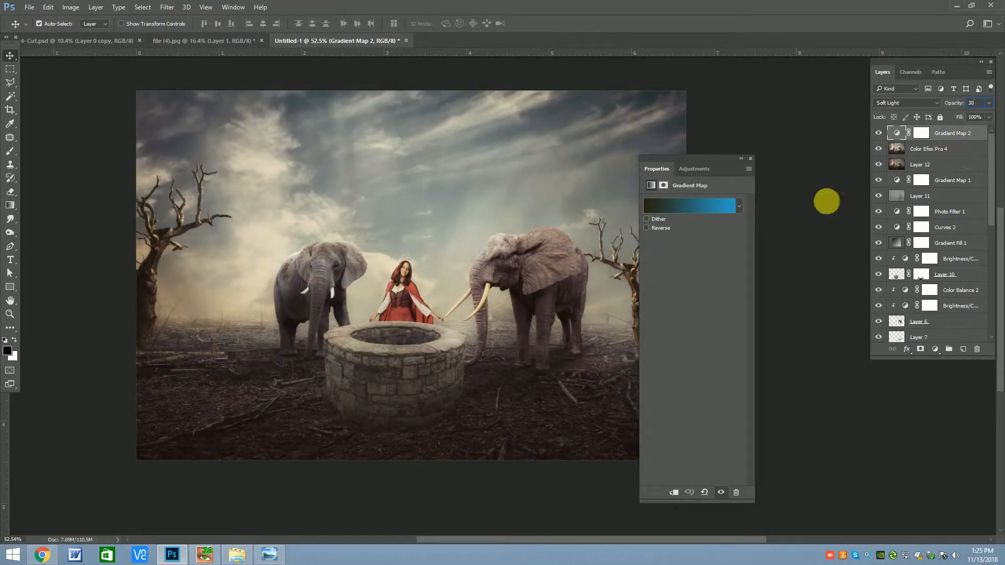
# Stamp all visible layers into a new merged layer above the Gradient Map 2 layer.
pyautogui.click(750, 158)
pyautogui.click(359, 293)
pyautogui.scroll(2, 408, 286)
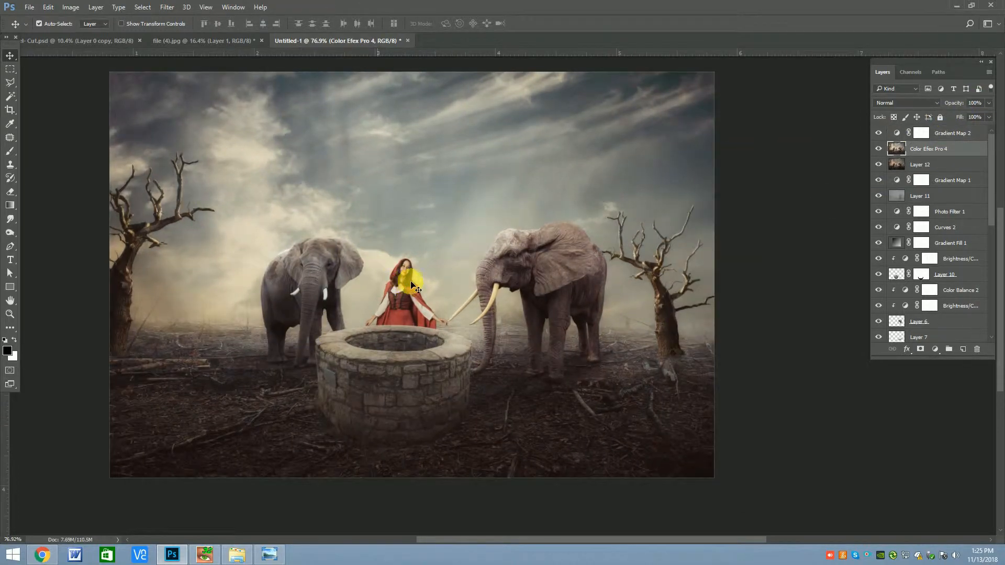
pyautogui.scroll(2, 407, 286)
pyautogui.click(964, 132)
pyautogui.hotkey('ctrl', 'shift', 'alt', 'e')
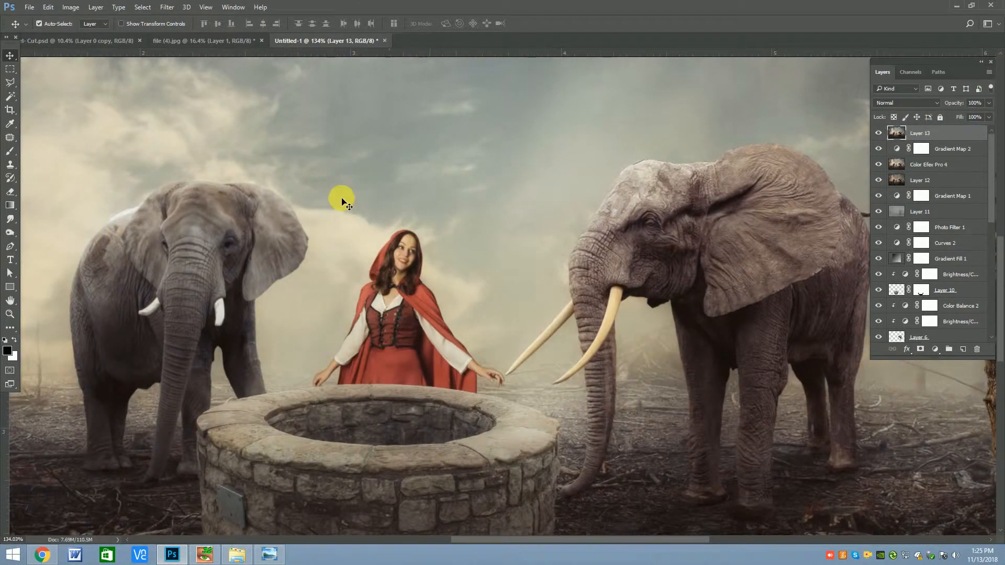
pyautogui.click(166, 7)
pyautogui.moveTo(184, 192)
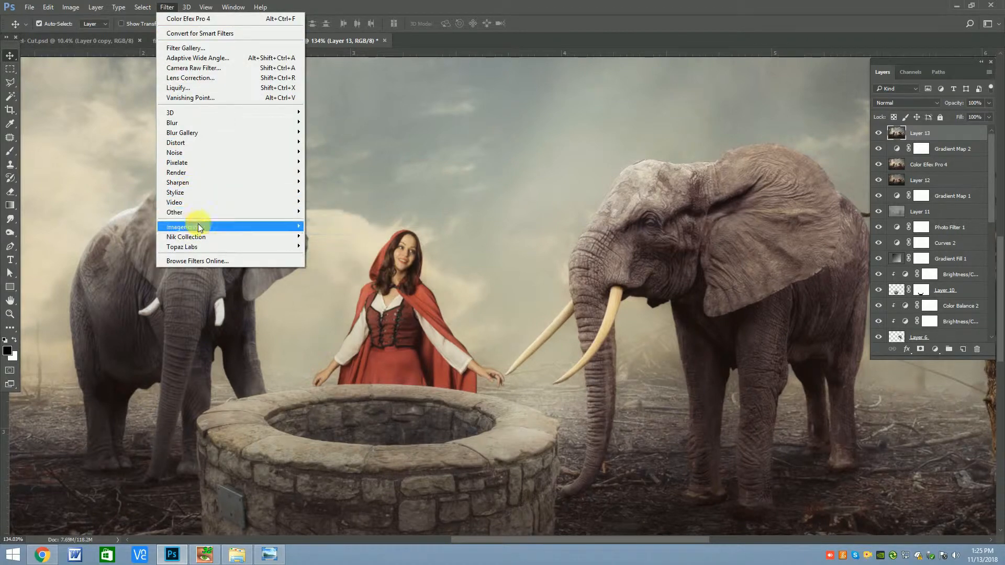
pyautogui.click(325, 227)
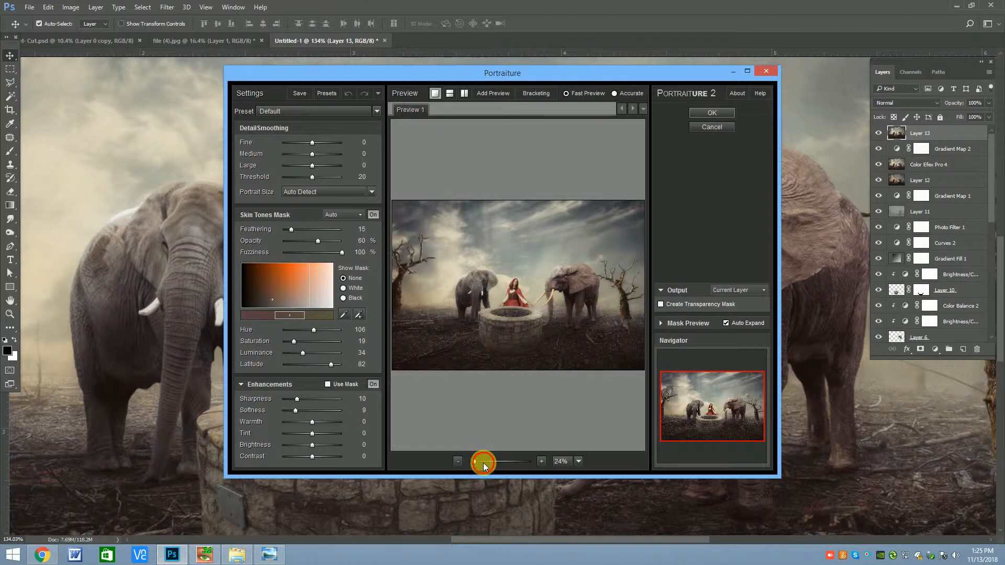
pyautogui.click(483, 463)
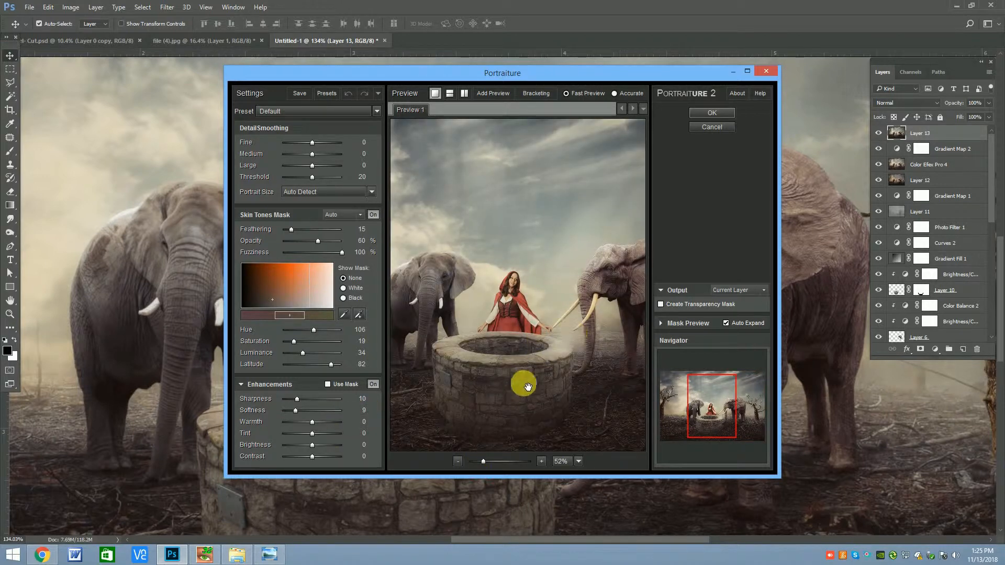
pyautogui.click(719, 130)
# Apply Smart Sharpen to the merged layer with the amount set to 50%, checking the woman's face in the preview.
pyautogui.click(167, 7)
pyautogui.moveTo(195, 236)
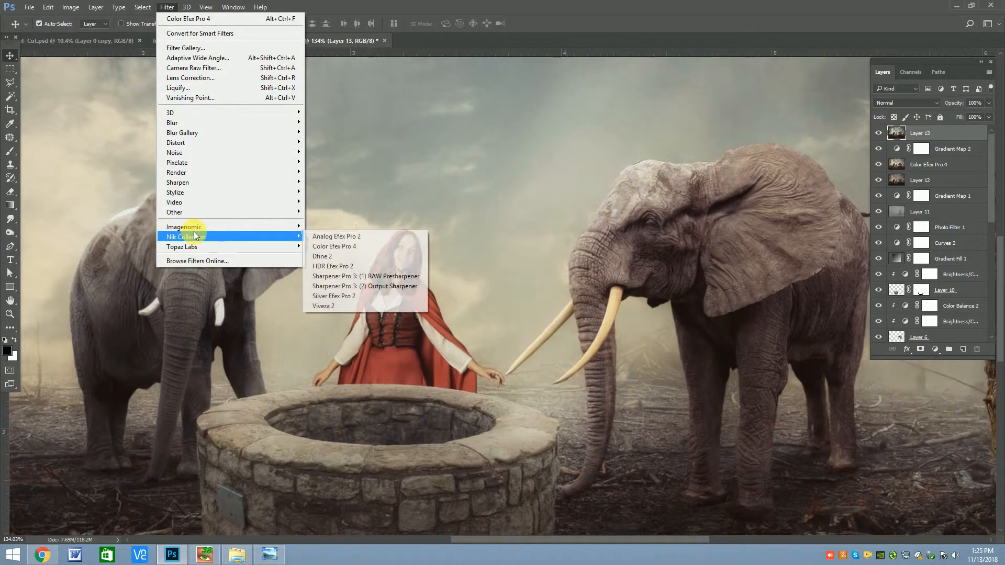
pyautogui.moveTo(192, 183)
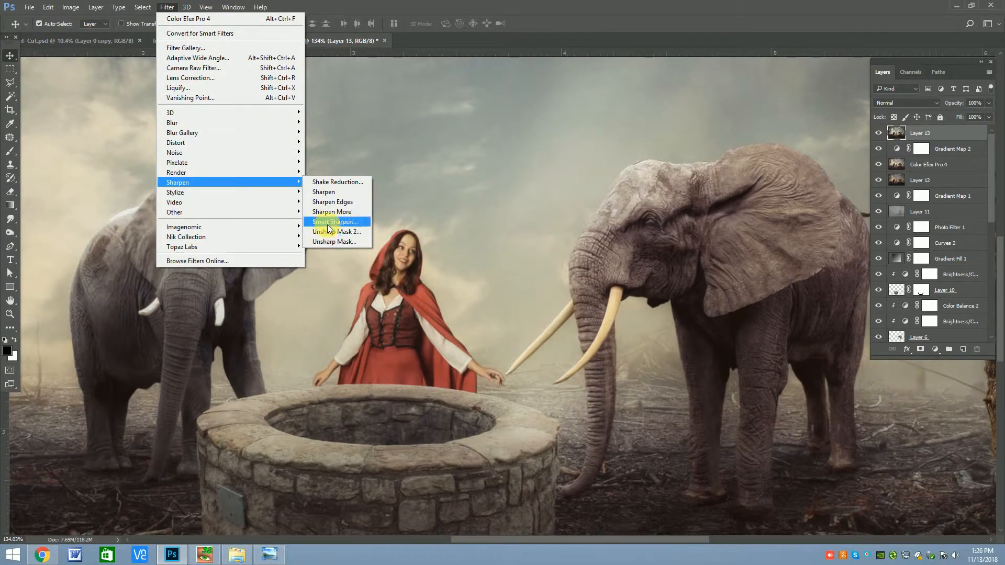
pyautogui.click(329, 222)
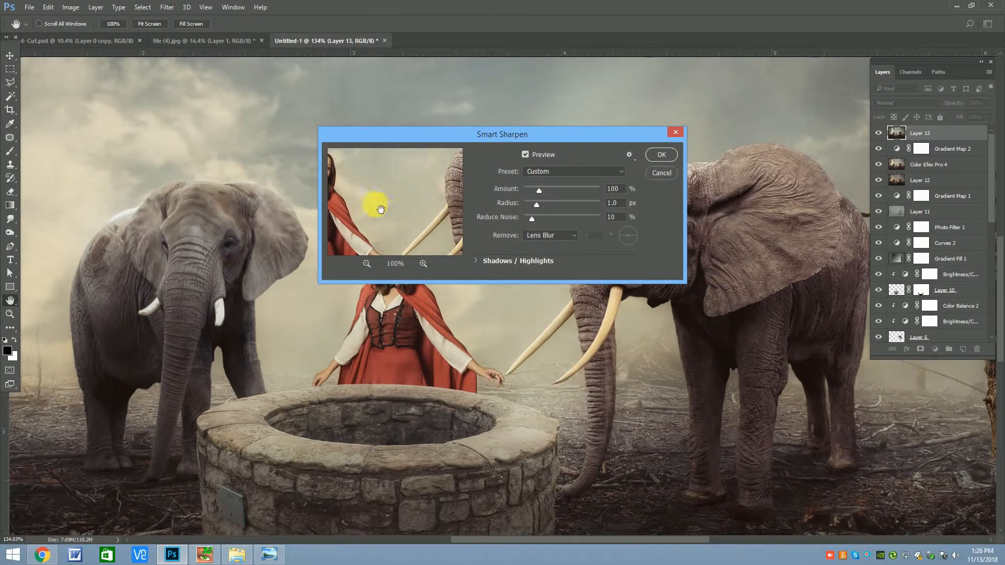
pyautogui.moveTo(381, 210); pyautogui.dragTo(458, 225)
pyautogui.click(423, 264)
pyautogui.click(423, 264)
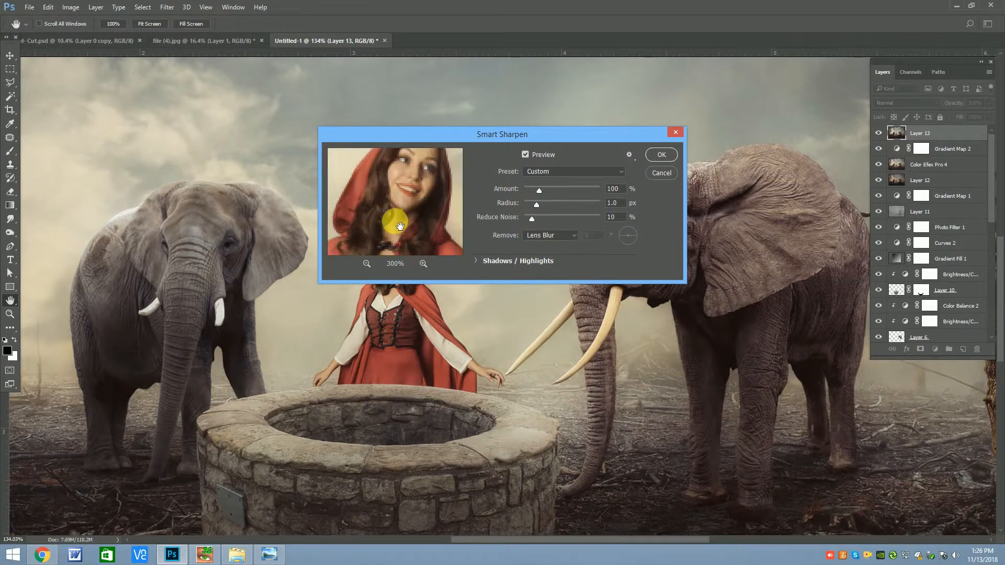
pyautogui.click(613, 189)
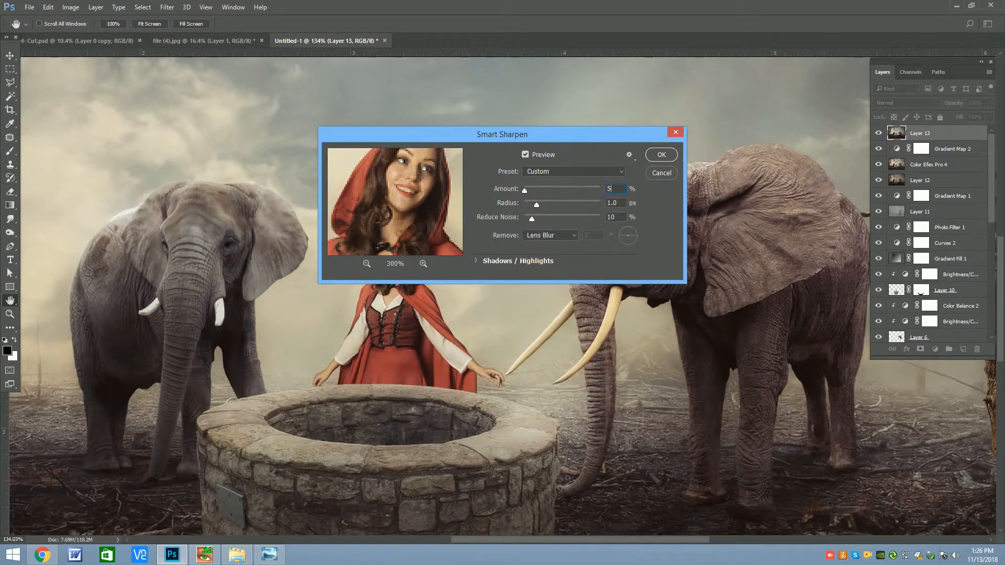
pyautogui.write('50')
pyautogui.click(661, 155)
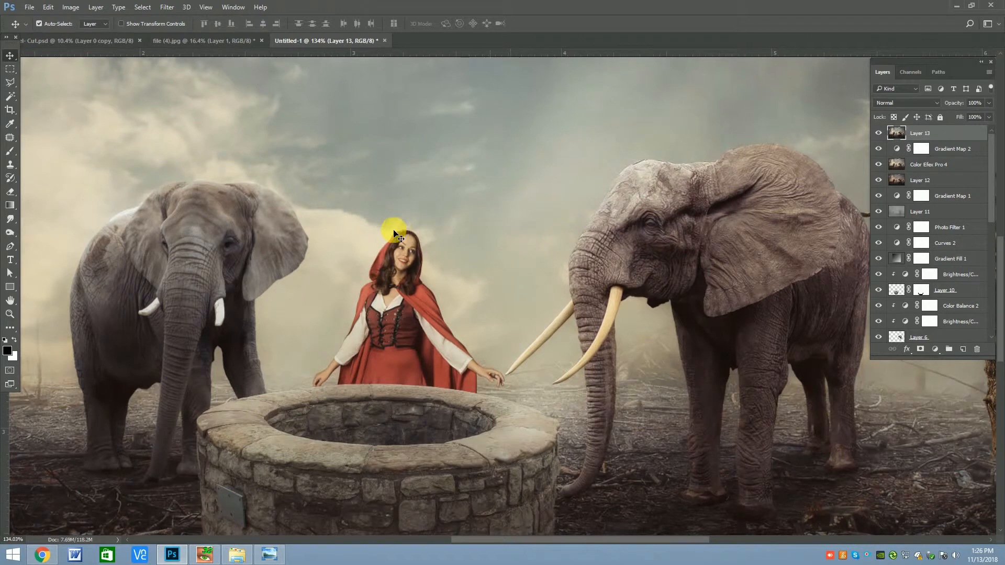
# Apply a High Pass filter with a radius of 1.3 pixels to the sharpened merged layer.
pyautogui.press('v')
pyautogui.hotkey('ctrl', '0')
pyautogui.click(164, 10)
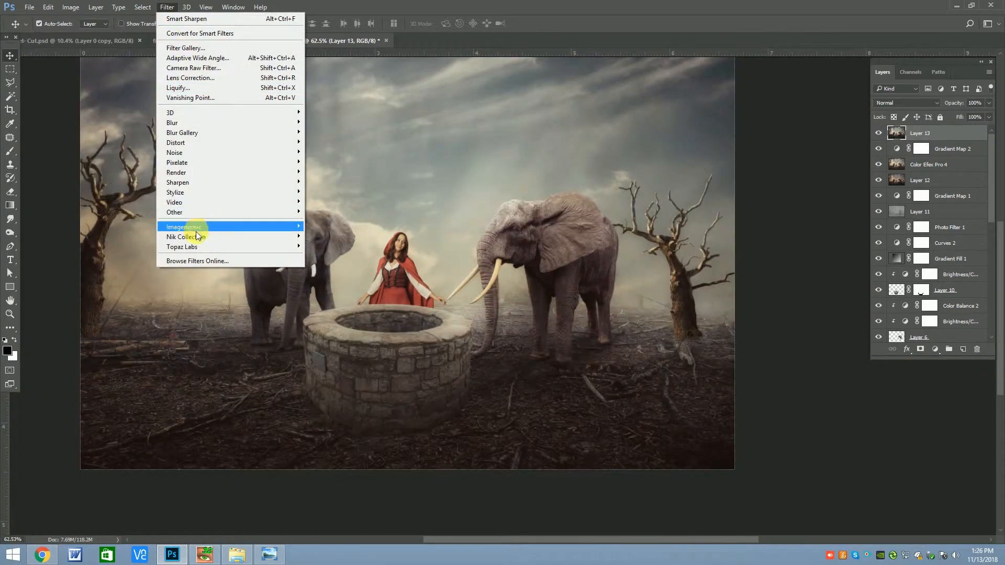
pyautogui.moveTo(198, 237)
pyautogui.moveTo(203, 212)
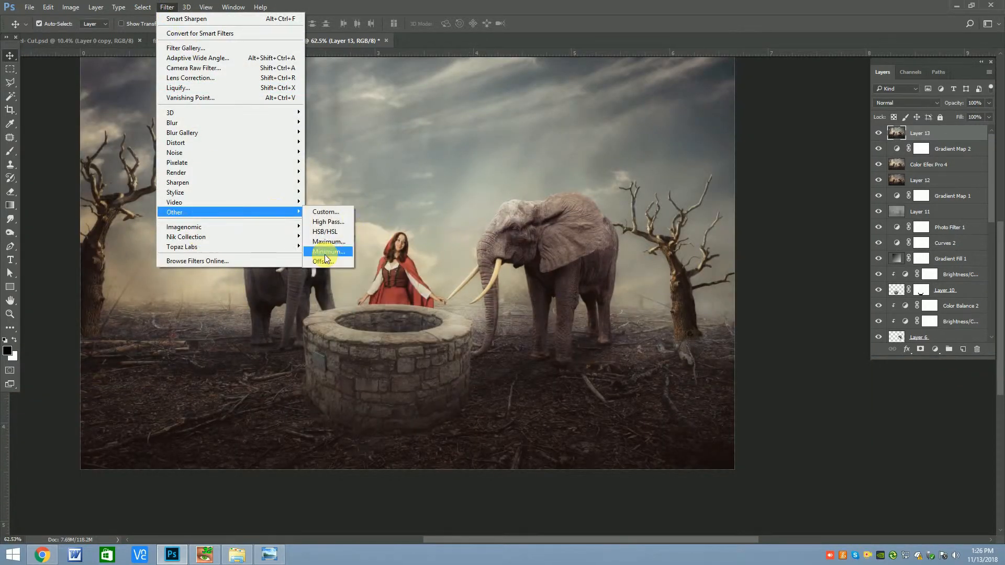
pyautogui.click(328, 222)
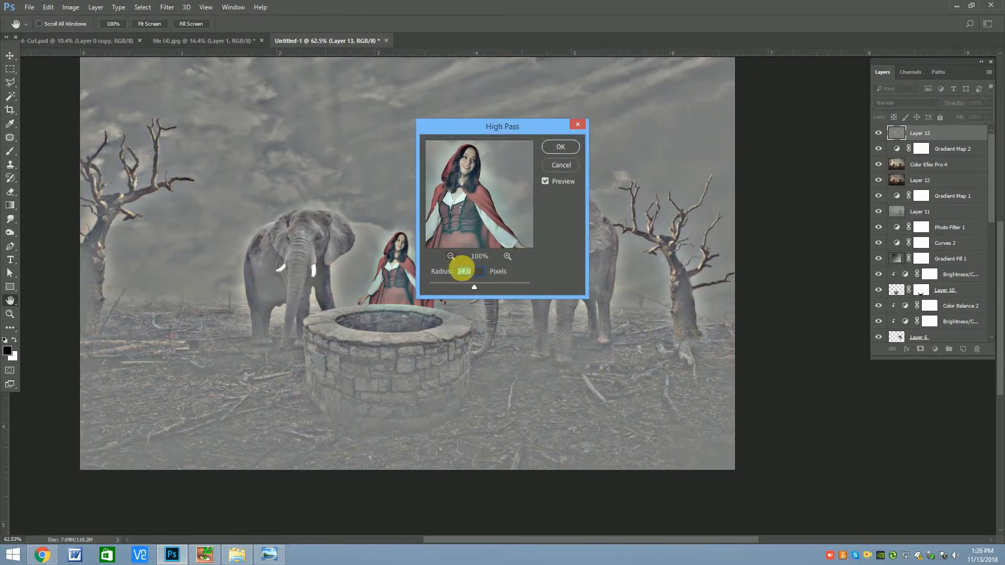
pyautogui.click(440, 286)
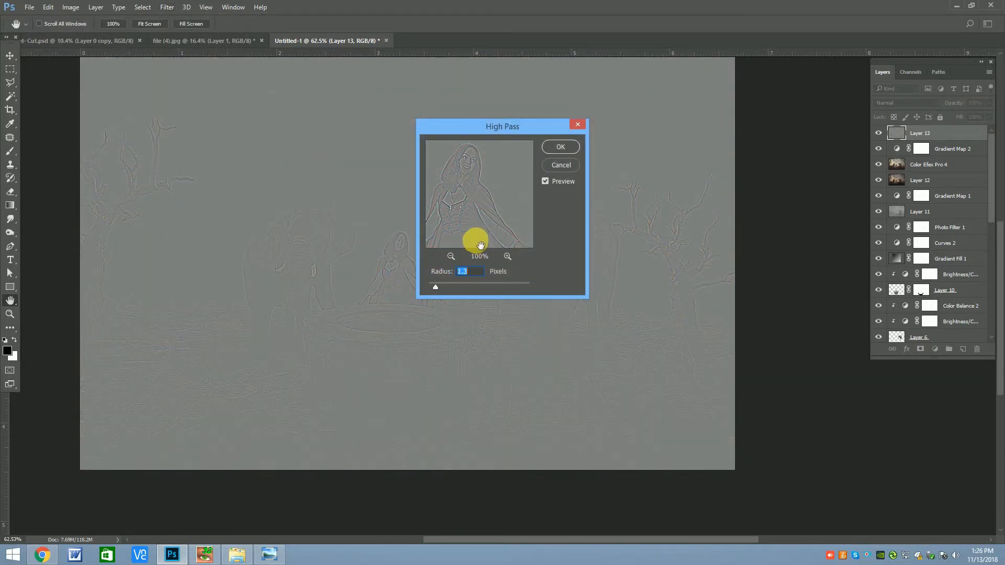
pyautogui.click(561, 146)
# Set the blend mode of the high-pass layer to Soft Light.
pyautogui.click(906, 103)
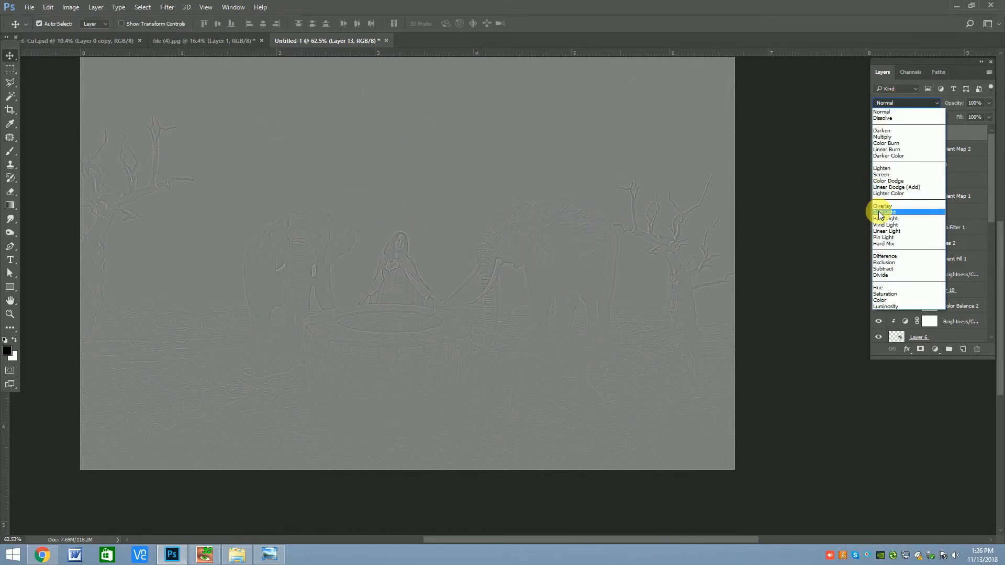
pyautogui.click(889, 208)
pyautogui.scroll(-4, 361, 280)
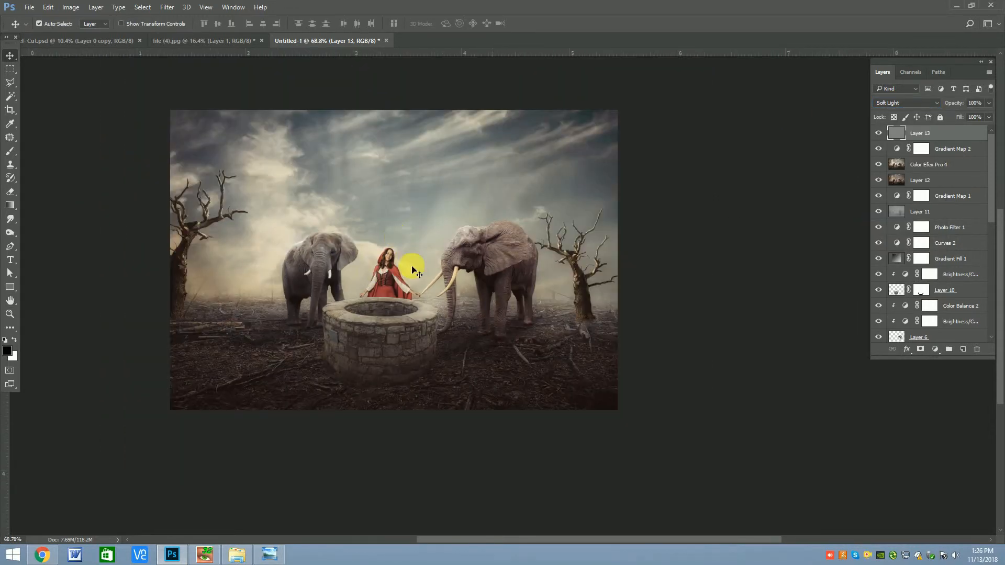
# Stamp the visible image into another new merged layer above the high-pass layer and inspect the woman and elephants.
pyautogui.scroll(8, 412, 267)
pyautogui.hotkey('ctrl', 'alt', 'shift', 'e')
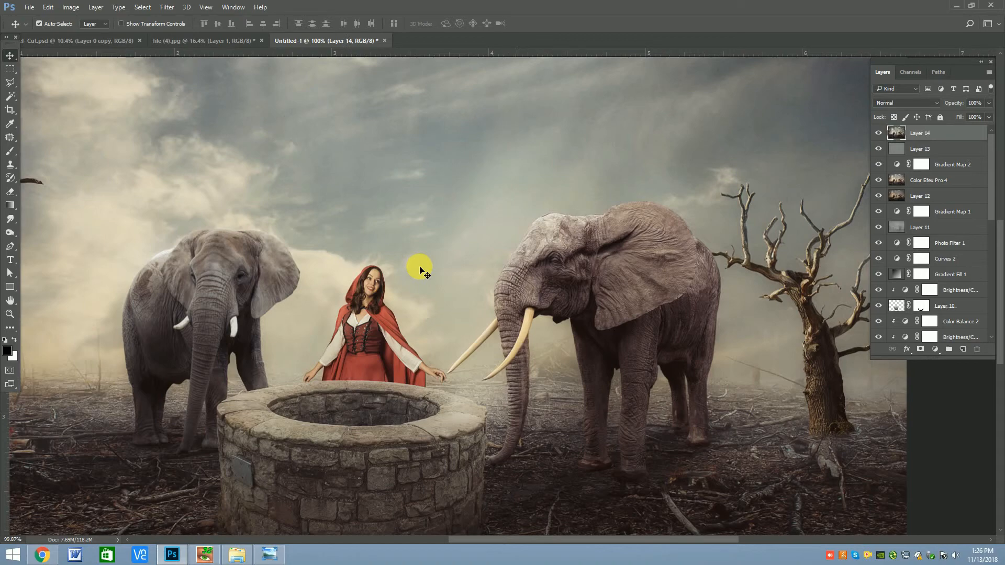
pyautogui.scroll(-2, 417, 269)
pyautogui.scroll(1, 408, 291)
pyautogui.scroll(2, 407, 292)
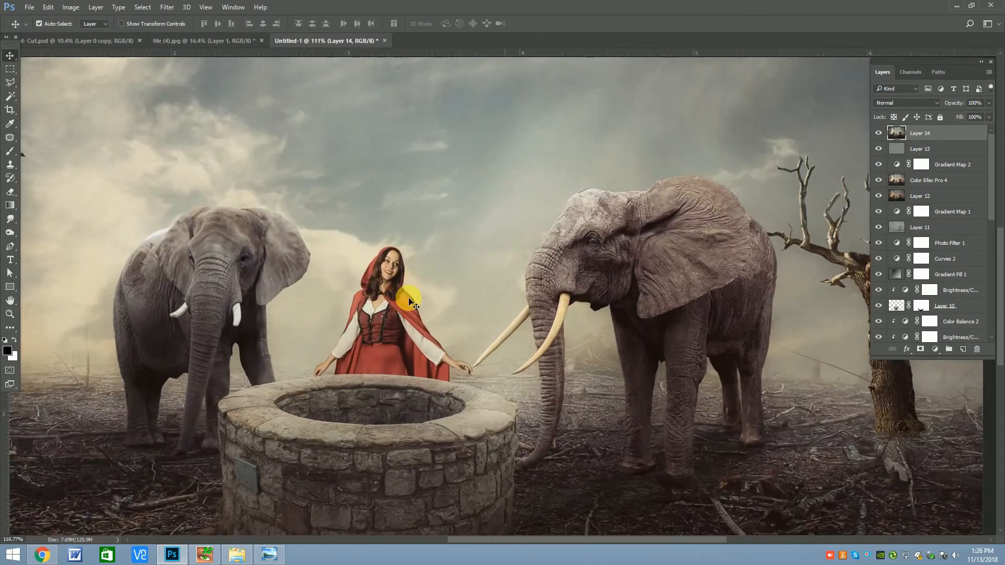